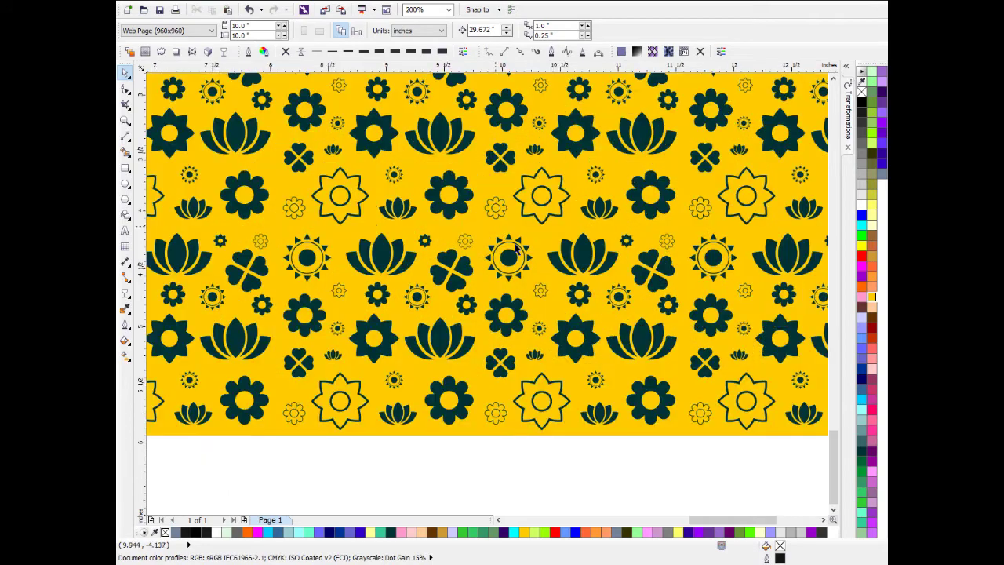
Step: Examine the finished floral pattern and its individual flower motifs on the yellow background
{"action": "left_click_drag", "start_coordinate": [594, 276], "coordinate": [575, 351]}
{"action": "left_click_drag", "start_coordinate": [446, 330], "coordinate": [580, 325]}
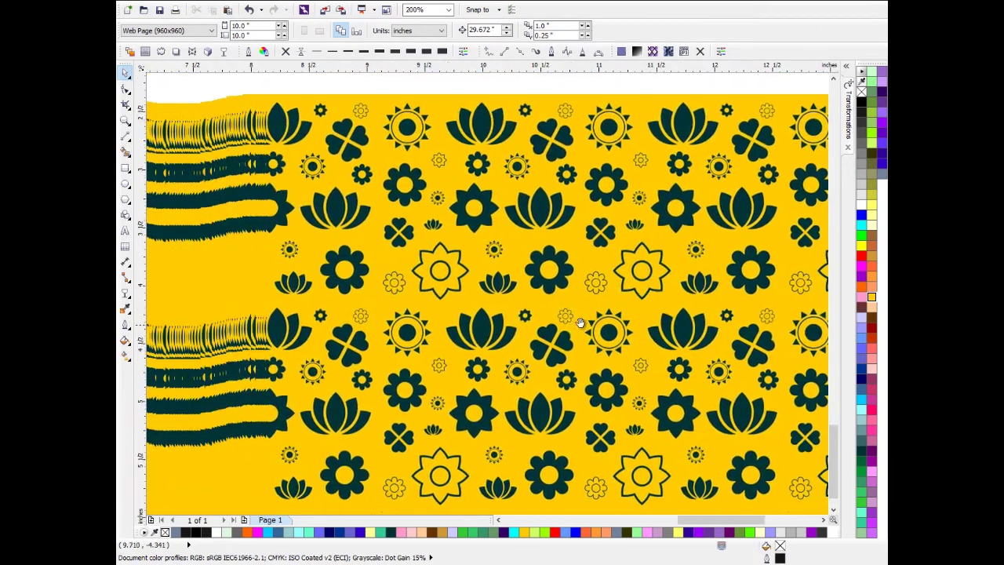
{"action": "left_click_drag", "start_coordinate": [490, 320], "coordinate": [496, 292]}
{"action": "left_click_drag", "start_coordinate": [603, 321], "coordinate": [526, 297]}
{"action": "scroll", "coordinate": [538, 294], "scroll_direction": "down", "scroll_amount": 1}
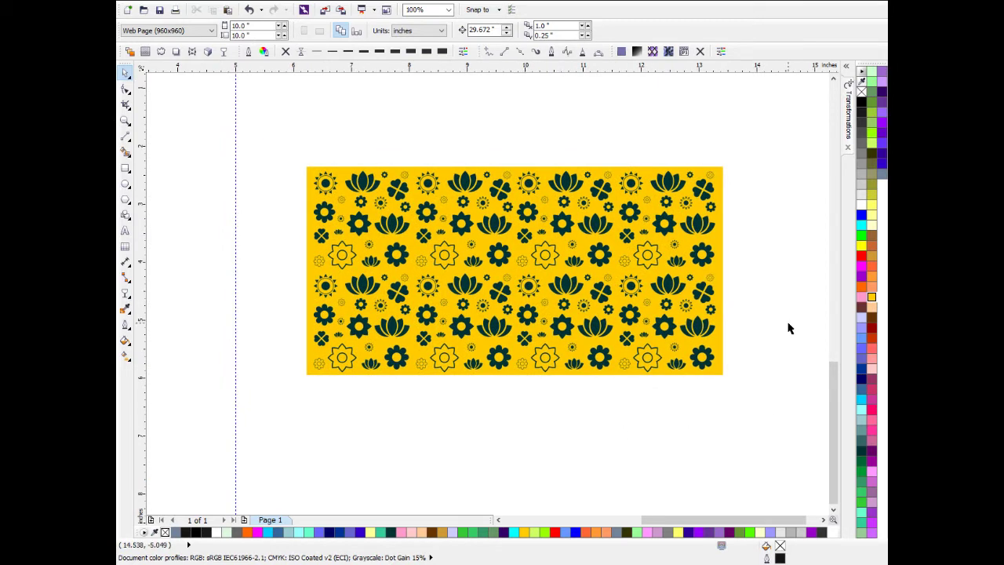
{"action": "scroll", "coordinate": [618, 300], "scroll_direction": "up", "scroll_amount": 1}
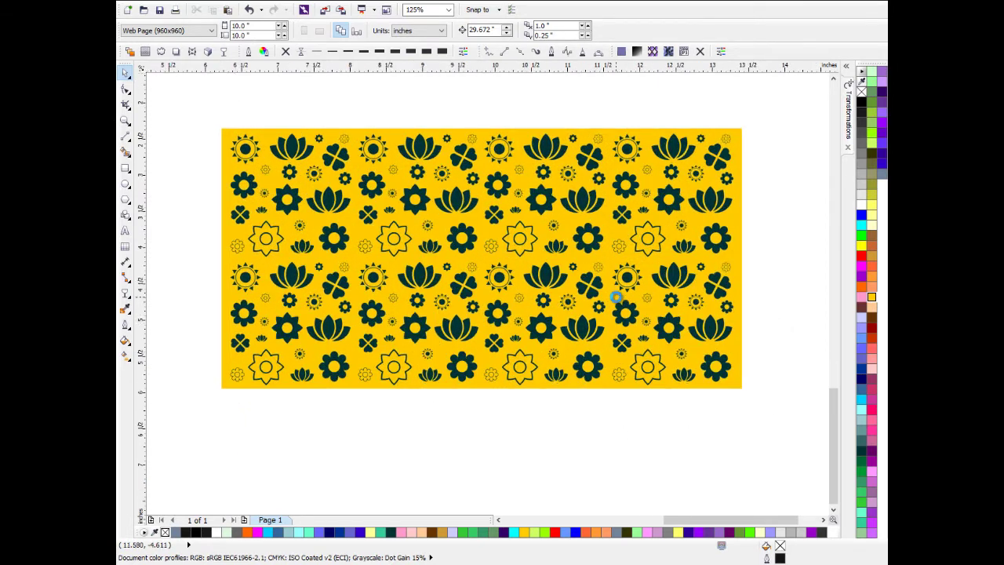
{"action": "left_click_drag", "start_coordinate": [617, 300], "coordinate": [636, 302]}
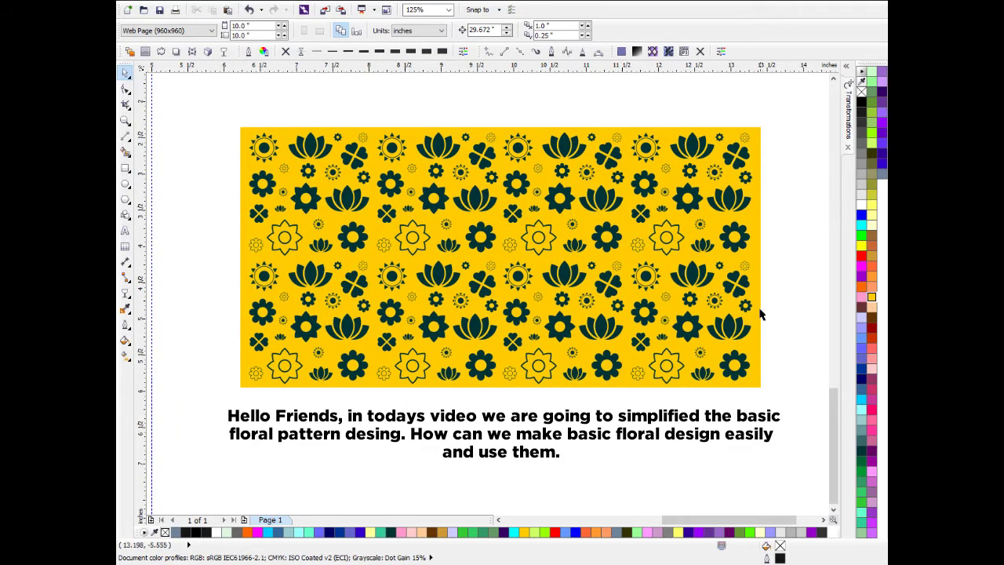
{"action": "mouse_move", "coordinate": [533, 336]}
{"action": "left_mouse_down"}
{"action": "mouse_move", "coordinate": [531, 289]}
{"action": "mouse_move", "coordinate": [543, 314]}
{"action": "mouse_move", "coordinate": [535, 305]}
{"action": "mouse_move", "coordinate": [553, 289]}
{"action": "left_mouse_up"}
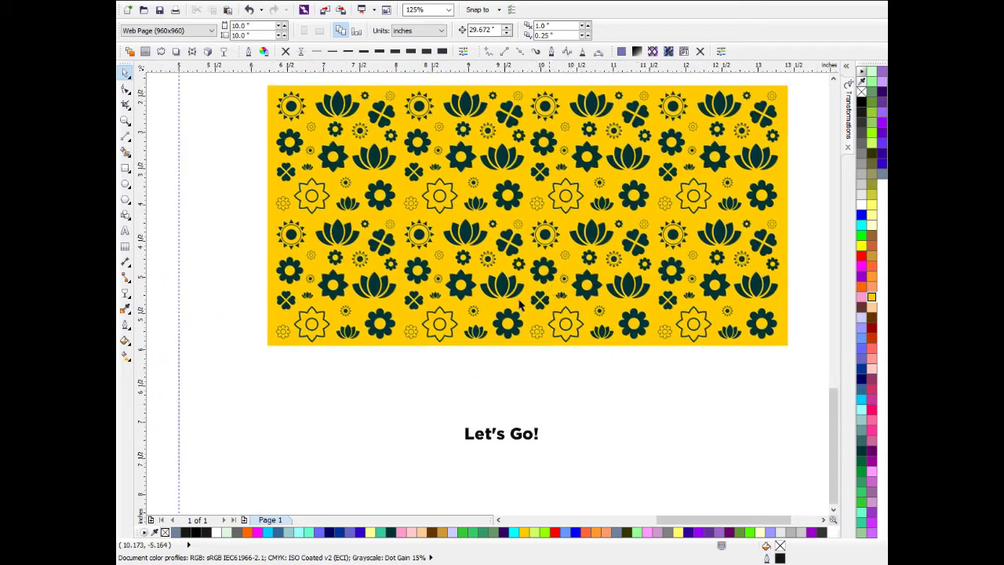
{"action": "mouse_move", "coordinate": [493, 325]}
{"action": "left_mouse_down"}
{"action": "mouse_move", "coordinate": [519, 307]}
{"action": "mouse_move", "coordinate": [557, 331]}
{"action": "mouse_move", "coordinate": [556, 323]}
{"action": "left_mouse_up"}
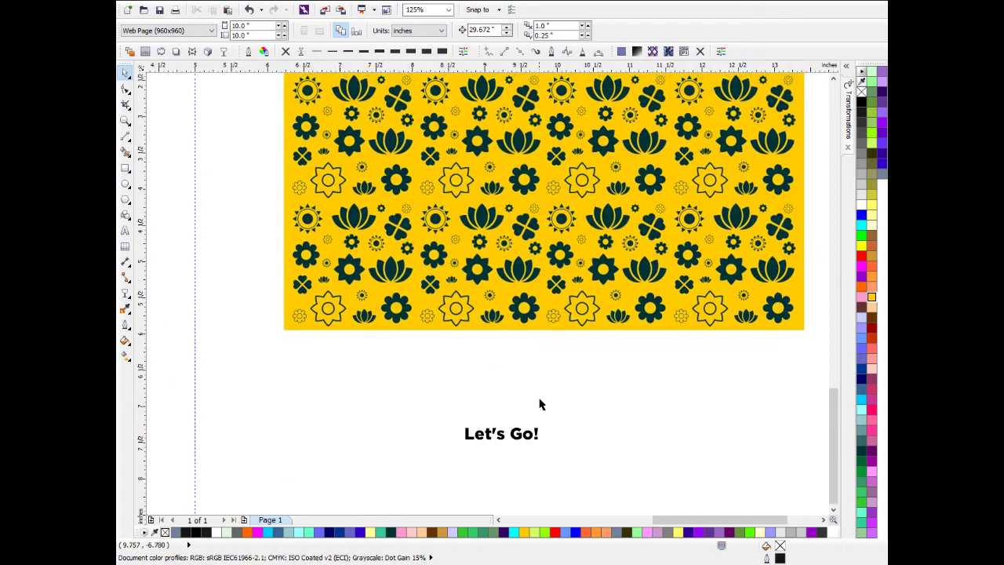
{"action": "left_click_drag", "start_coordinate": [401, 223], "coordinate": [409, 291]}
{"action": "scroll", "coordinate": [323, 160], "scroll_direction": "up", "scroll_amount": 1}
{"action": "scroll", "coordinate": [328, 167], "scroll_direction": "down", "scroll_amount": 2}
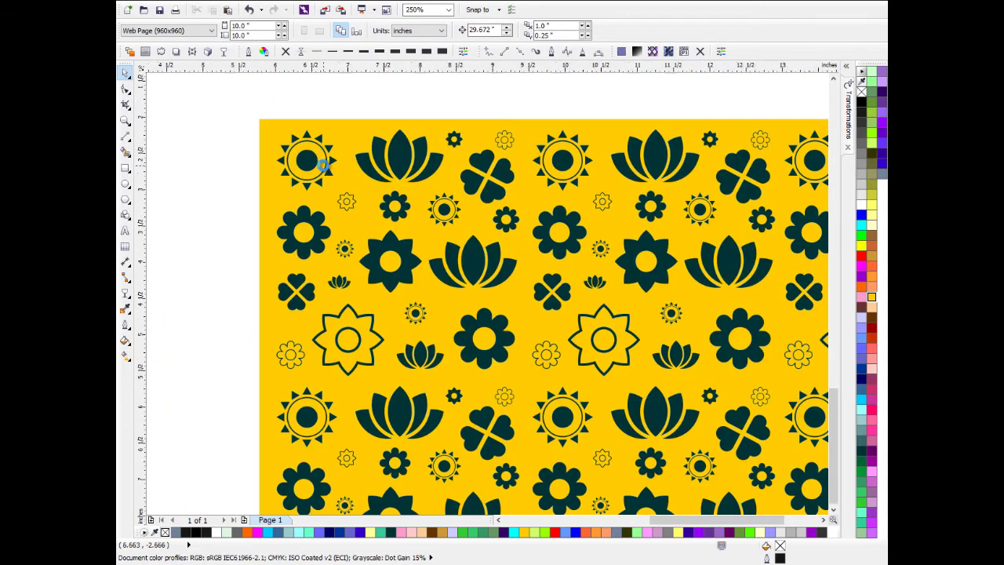
{"action": "left_click_drag", "start_coordinate": [448, 224], "coordinate": [472, 209]}
{"action": "scroll", "coordinate": [463, 225], "scroll_direction": "up", "scroll_amount": 1}
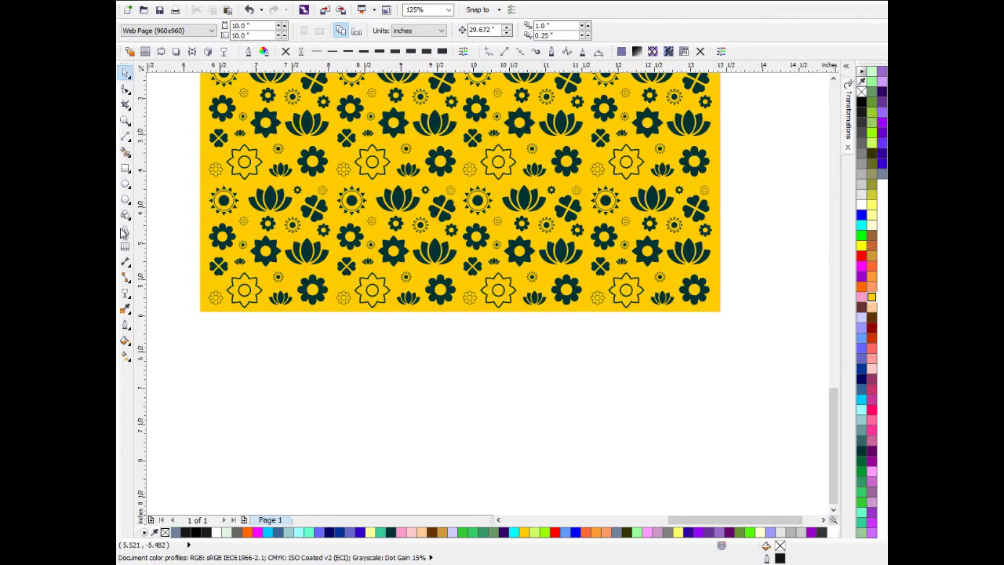
{"action": "scroll", "coordinate": [223, 205], "scroll_direction": "left", "scroll_amount": 1}
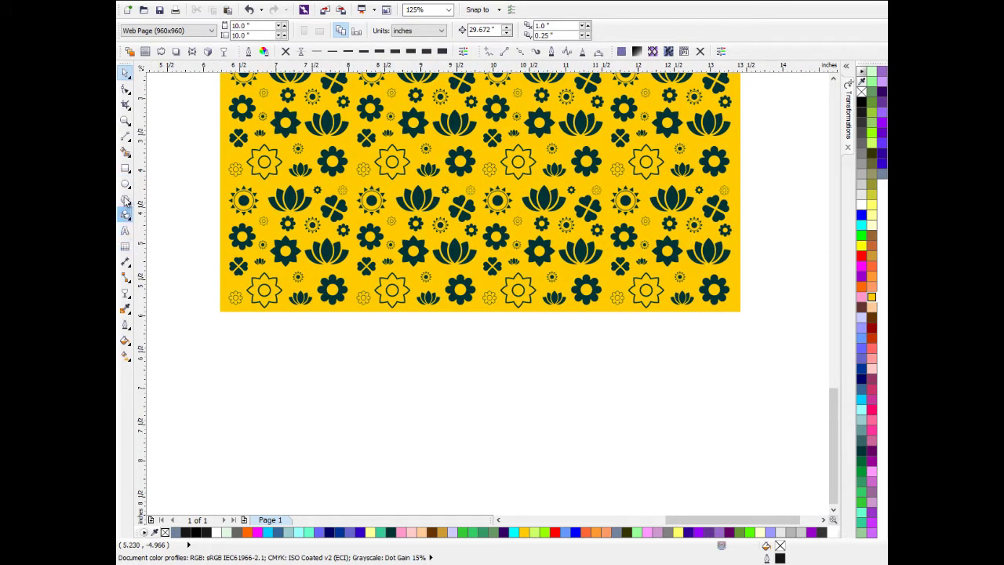
Step: Draw a rectangle 1 inch wide and 4 inches tall in the empty area beside the yellow pattern
{"action": "left_click", "coordinate": [126, 168]}
{"action": "left_click_drag", "start_coordinate": [556, 252], "coordinate": [503, 285]}
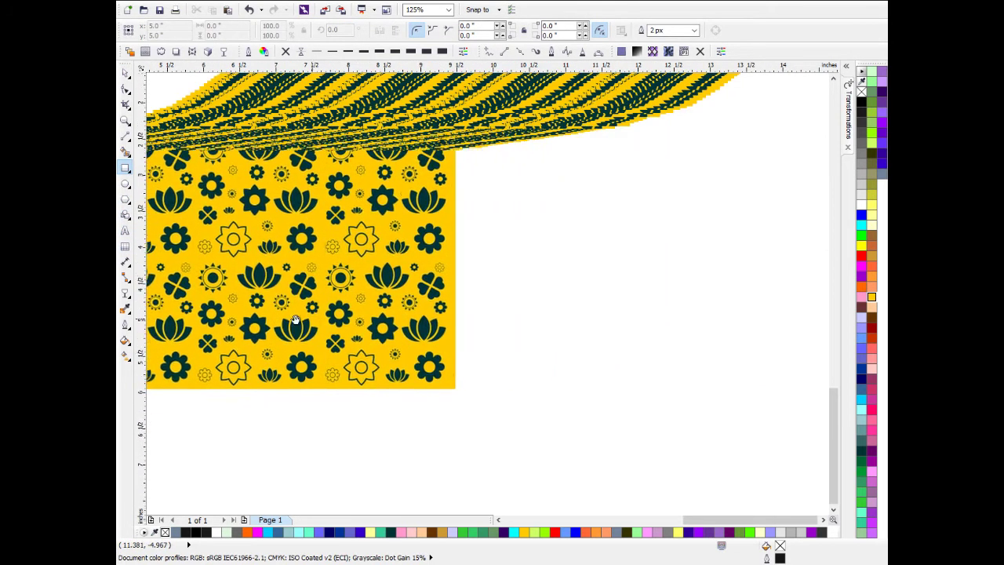
{"action": "scroll", "coordinate": [479, 249], "scroll_direction": "down", "scroll_amount": 2}
{"action": "scroll", "coordinate": [454, 232], "scroll_direction": "up", "scroll_amount": 1}
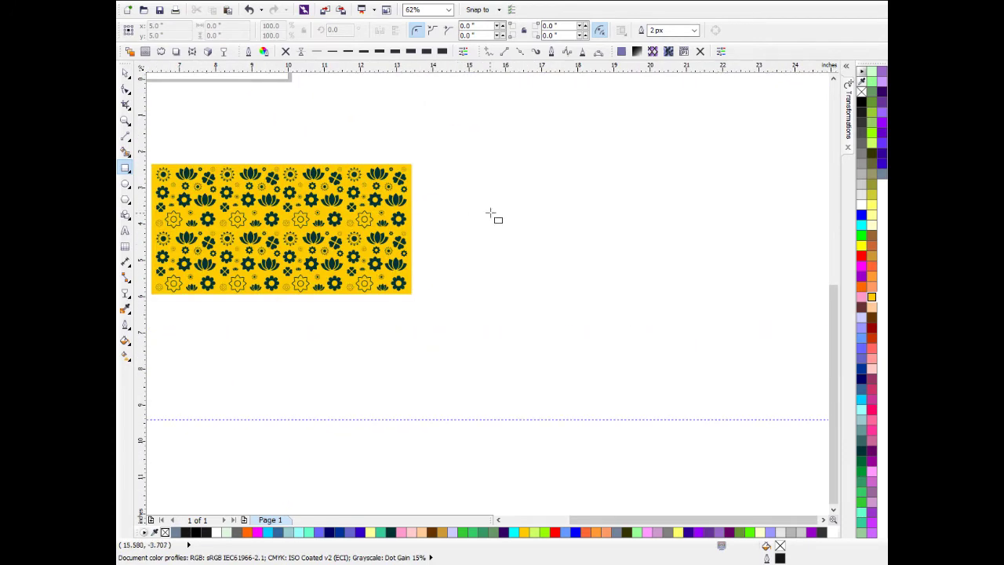
{"action": "left_click_drag", "start_coordinate": [490, 212], "coordinate": [530, 337]}
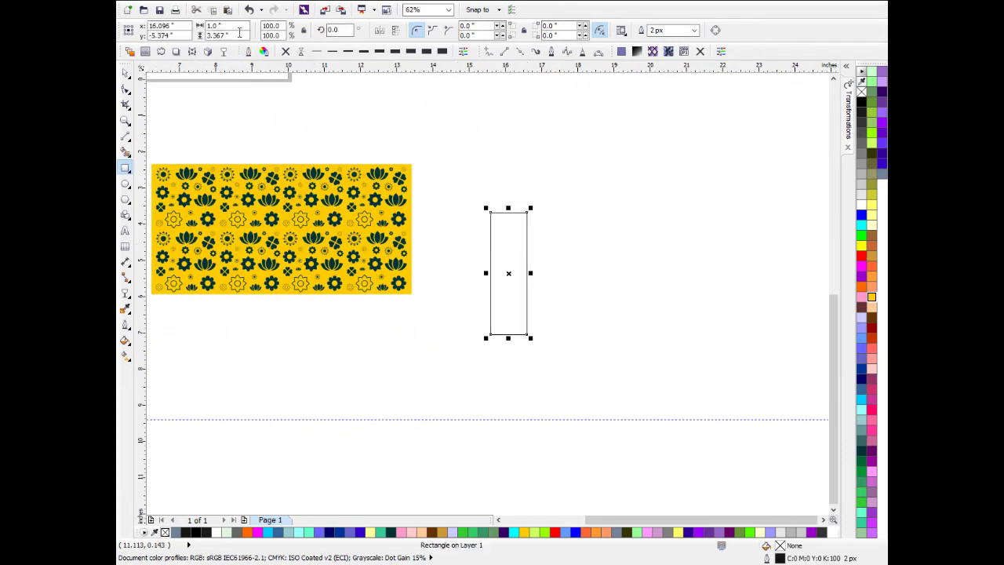
{"action": "key", "text": "Tab"}
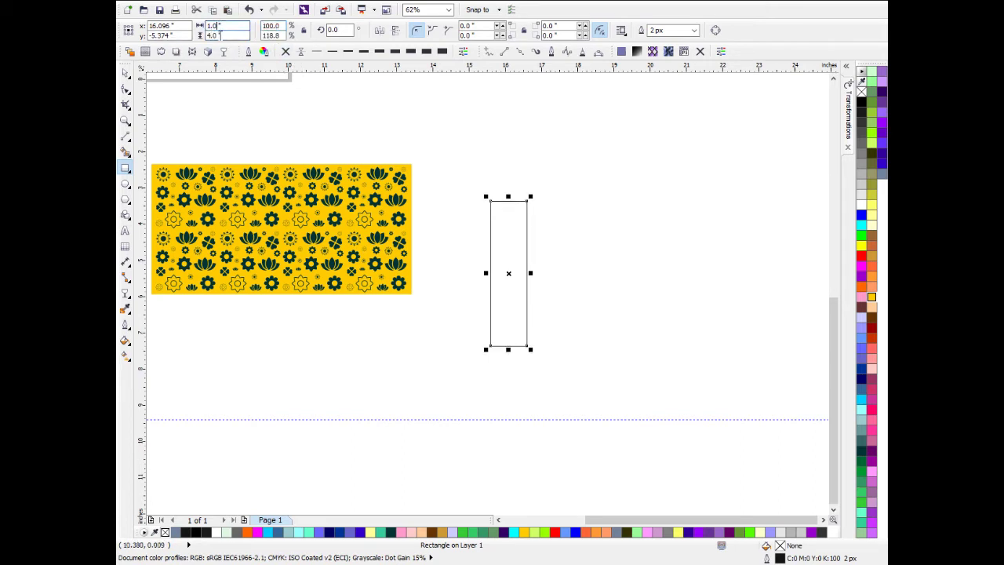
{"action": "left_click", "coordinate": [126, 73]}
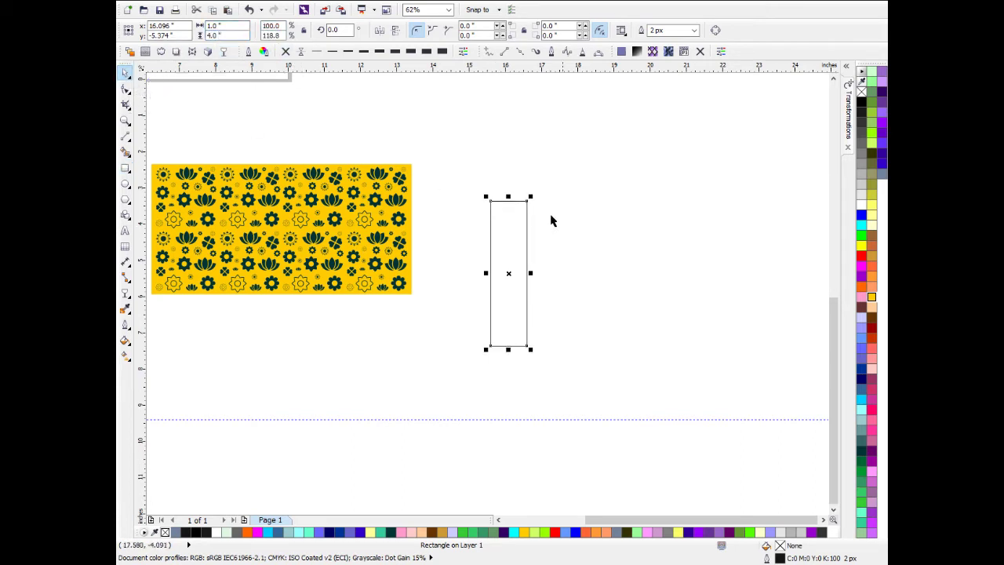
Step: Round the rectangle's corners to 0.5 inch and move the resulting capsule farther away from the yellow pattern
{"action": "scroll", "coordinate": [513, 206], "scroll_direction": "up", "scroll_amount": 2}
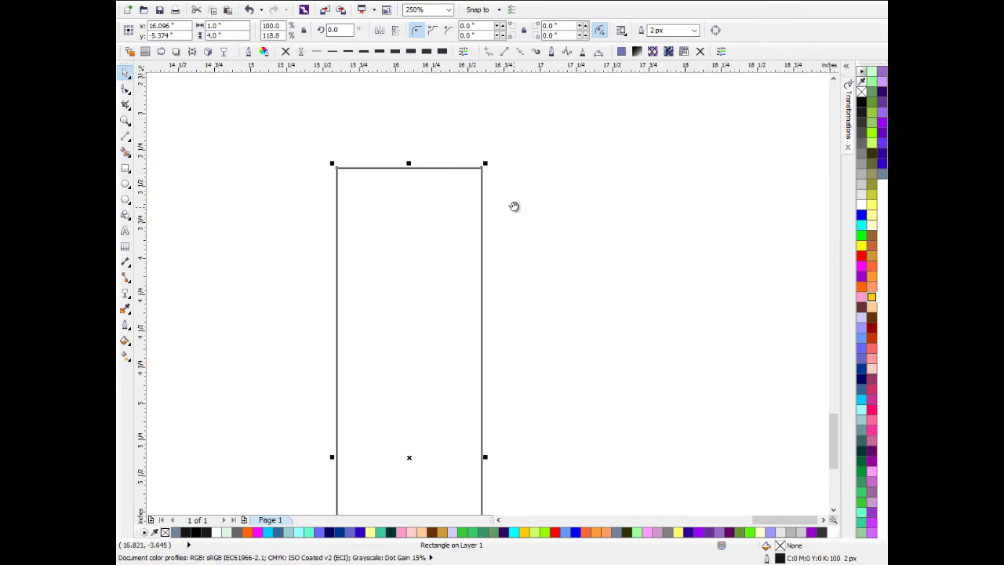
{"action": "left_click", "coordinate": [127, 91]}
{"action": "left_click_drag", "start_coordinate": [457, 128], "coordinate": [575, 118]}
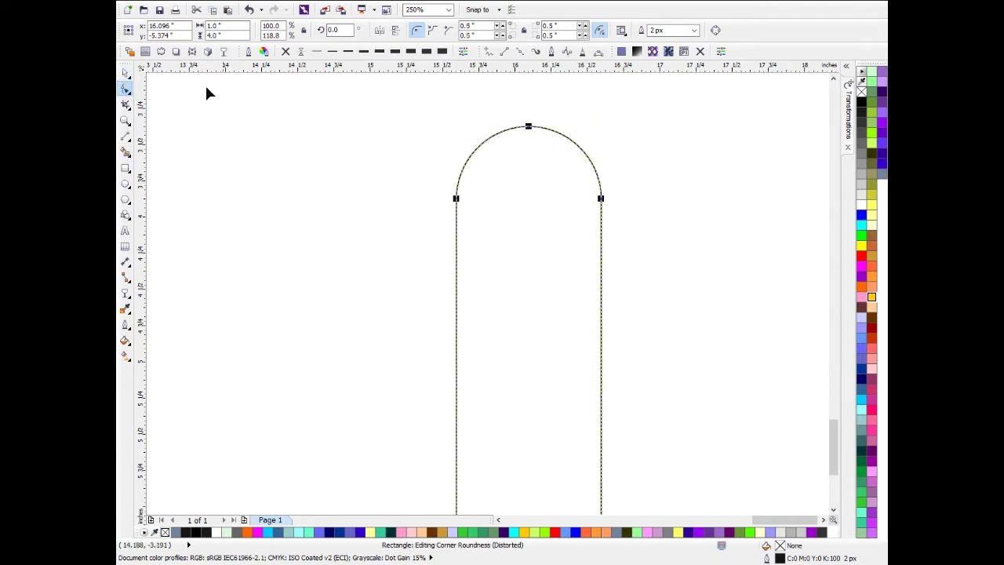
{"action": "left_click", "coordinate": [126, 73]}
{"action": "scroll", "coordinate": [554, 220], "scroll_direction": "down", "scroll_amount": 2}
{"action": "left_click", "coordinate": [560, 206]}
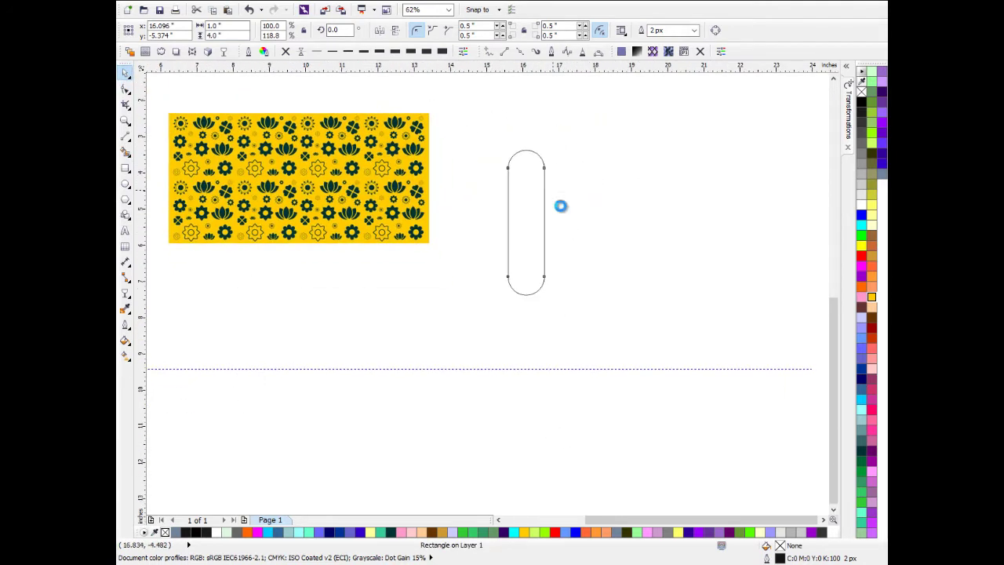
{"action": "left_click", "coordinate": [545, 220]}
Step: Create a copy of the capsule rotated 45 degrees about its centre and repeat the duplication twice to form eight petals
{"action": "scroll", "coordinate": [544, 220], "scroll_direction": "up", "scroll_amount": 2}
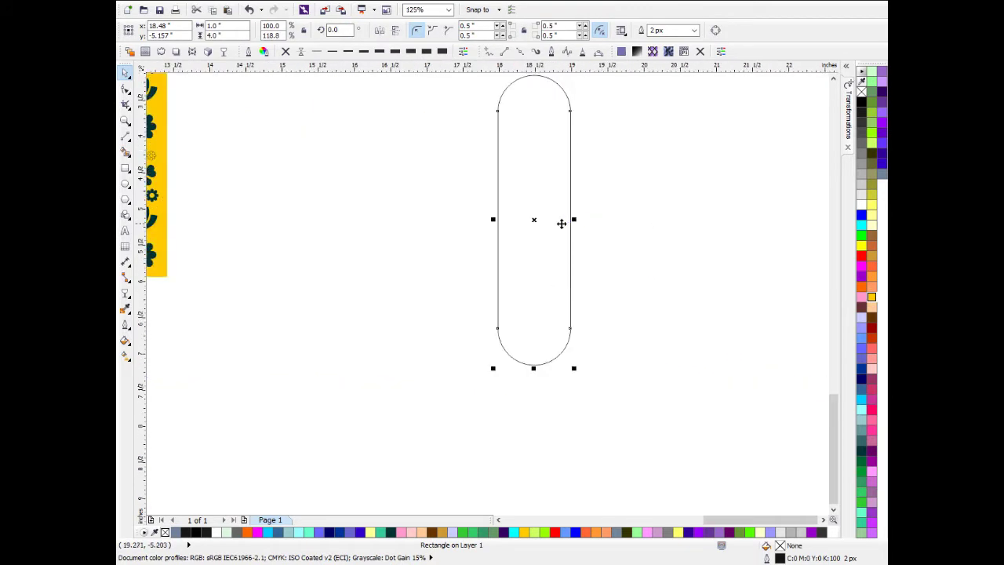
{"action": "left_click_drag", "start_coordinate": [589, 296], "coordinate": [579, 351]}
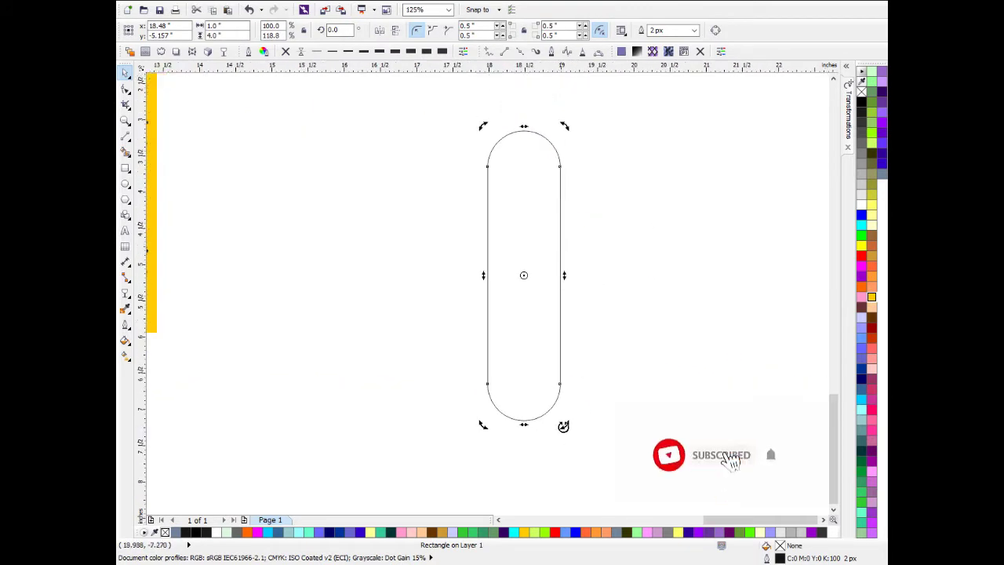
{"action": "left_click_drag", "start_coordinate": [563, 425], "coordinate": [644, 343]}
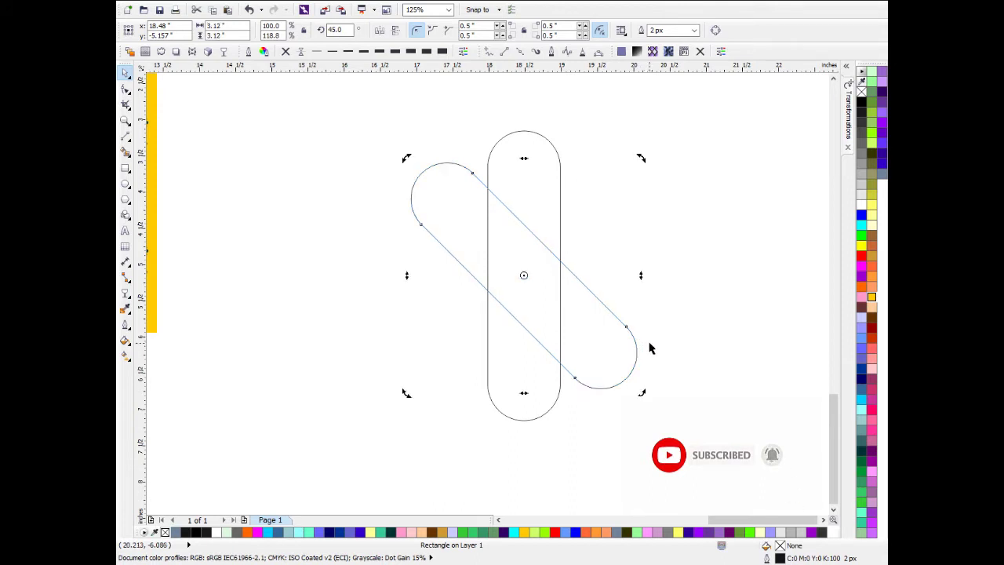
{"action": "key", "text": "ctrl+d"}
{"action": "key", "text": "ctrl+d"}
{"action": "left_click", "coordinate": [718, 249]}
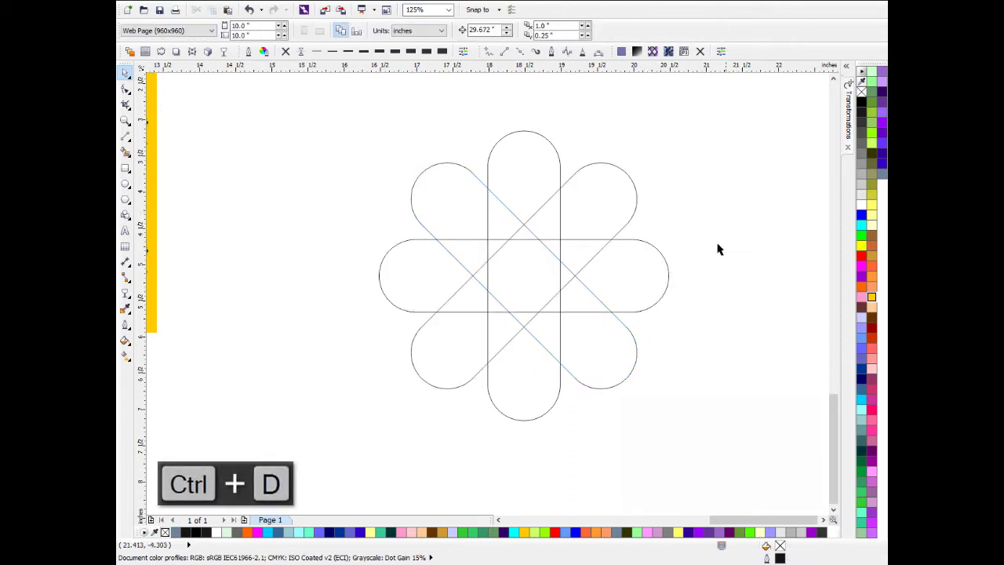
Step: Fill all four capsules with dark grey #1A1A1A and remove their outlines
{"action": "left_click_drag", "start_coordinate": [456, 425], "coordinate": [368, 440]}
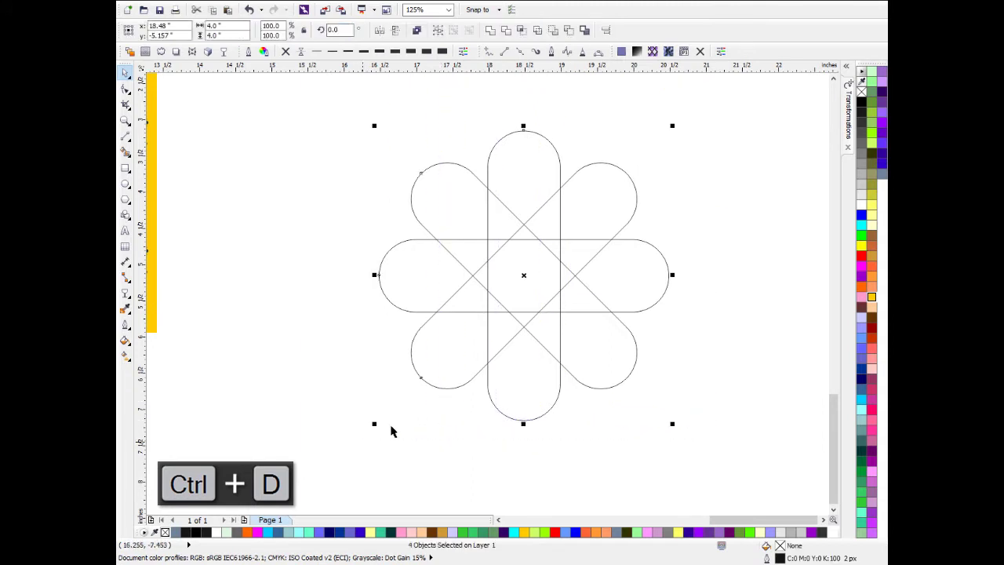
{"action": "left_click", "coordinate": [863, 104]}
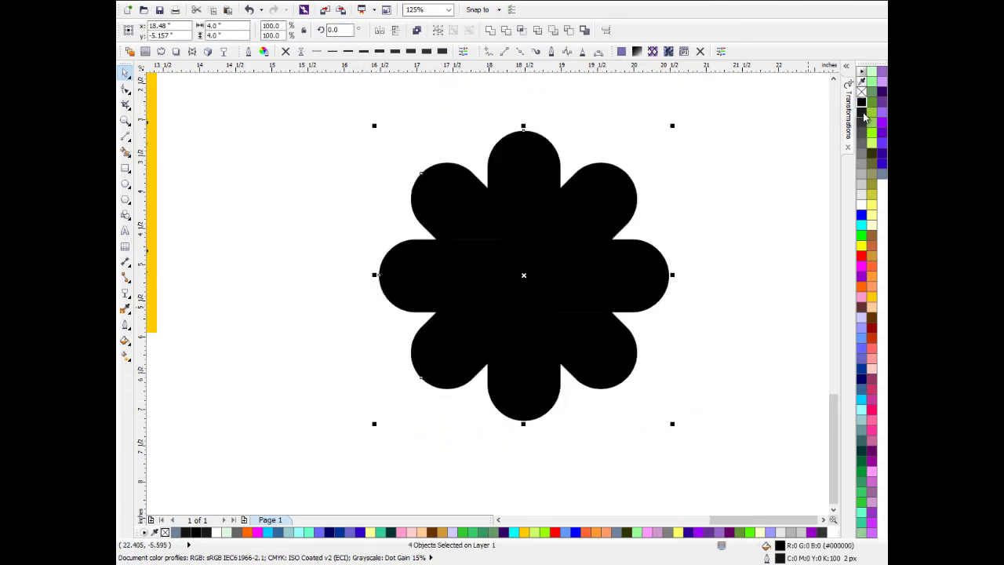
{"action": "left_click", "coordinate": [863, 113]}
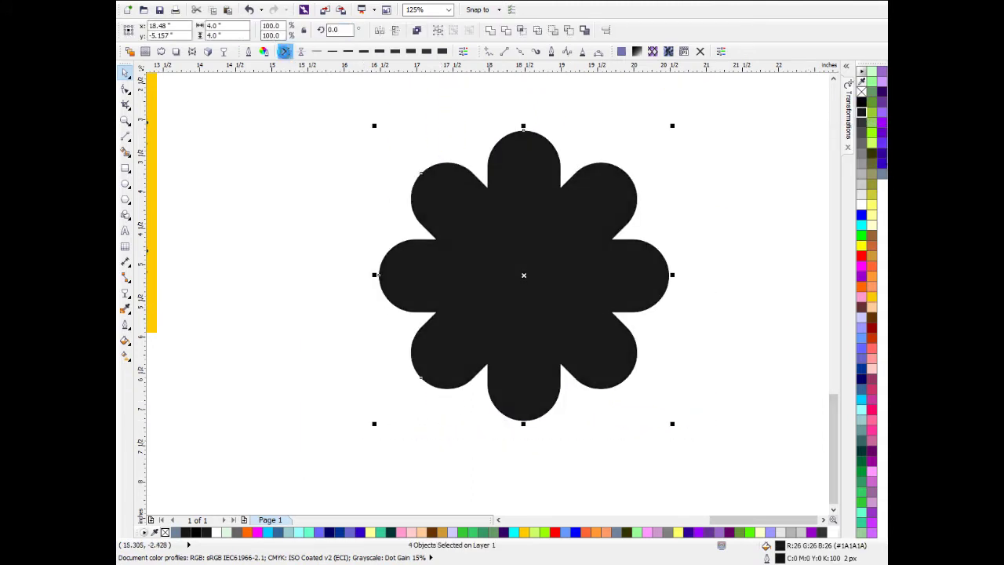
{"action": "left_click", "coordinate": [285, 51]}
{"action": "left_click", "coordinate": [571, 259]}
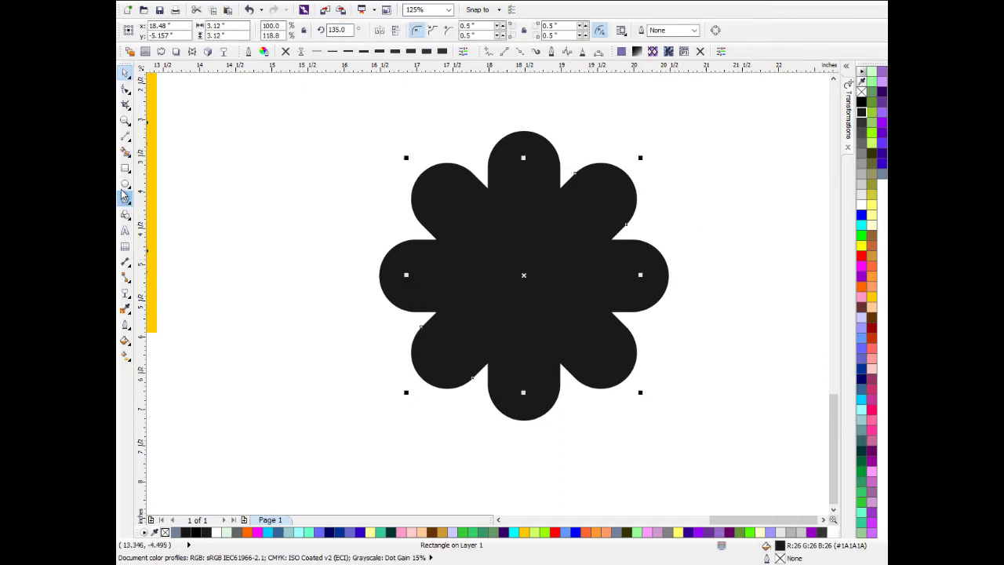
Step: Draw a circle about 1.47 inches in diameter and centre it on the flower
{"action": "left_click_drag", "start_coordinate": [205, 182], "coordinate": [299, 295]}
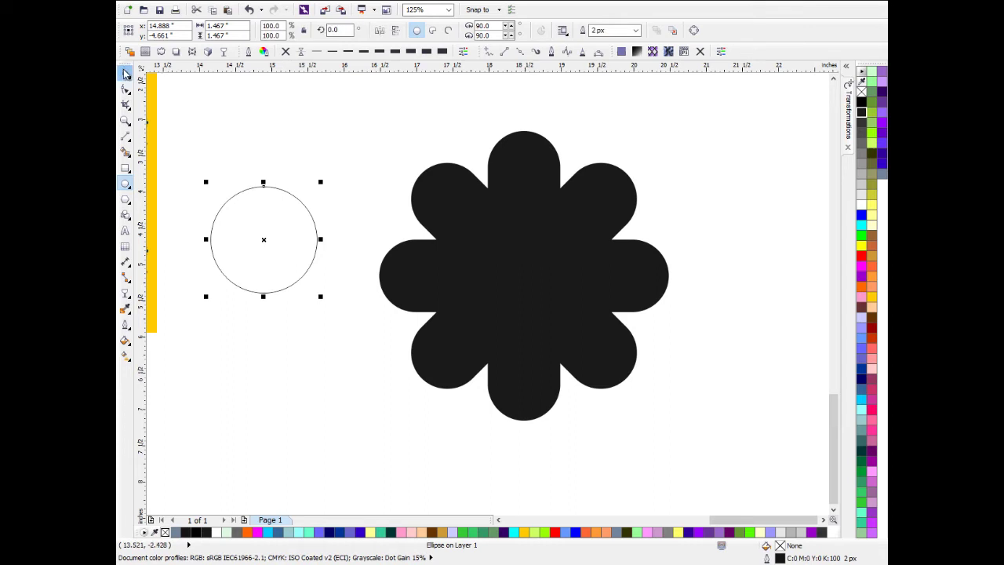
{"action": "left_click", "coordinate": [124, 72]}
{"action": "left_click", "coordinate": [500, 241], "text": "shift"}
{"action": "key", "text": "c"}
{"action": "key", "text": "e"}
{"action": "left_click", "coordinate": [739, 319]}
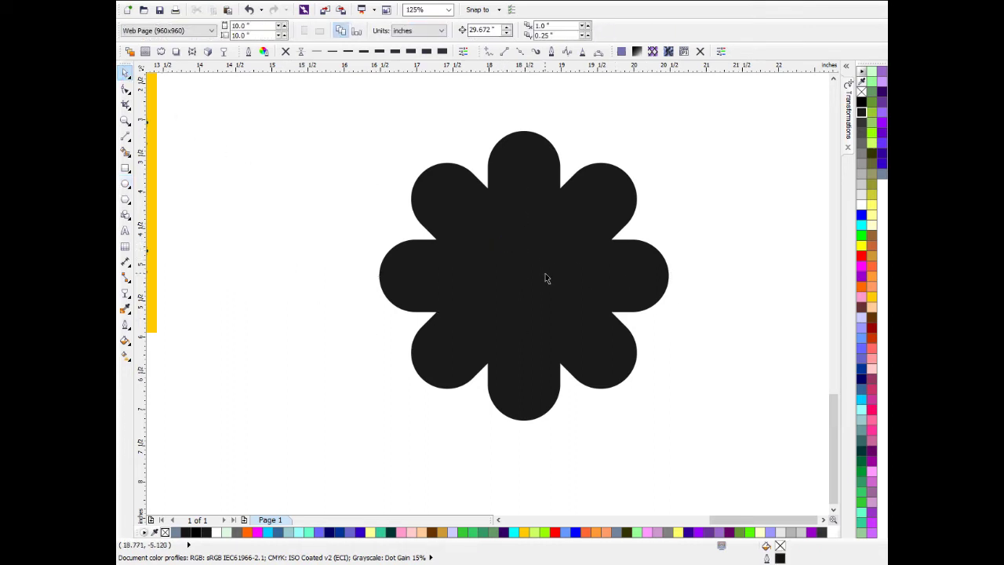
Step: Fill the circle at the flower's centre with white
{"action": "left_click", "coordinate": [547, 278]}
{"action": "left_click", "coordinate": [861, 206]}
{"action": "left_click", "coordinate": [529, 259]}
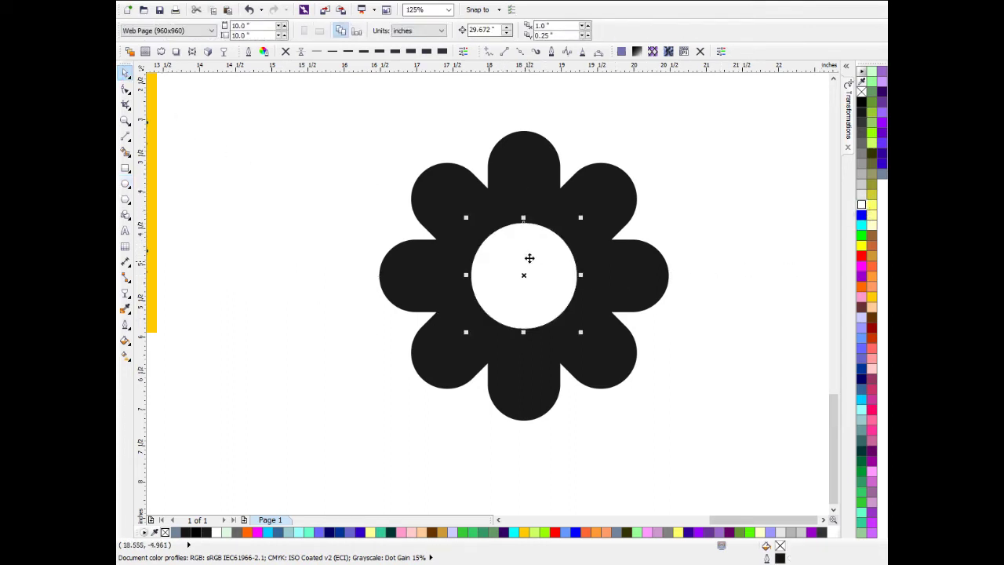
Step: Trim the vertical petal capsule with the white centre circle
{"action": "left_click", "coordinate": [521, 180], "text": "shift"}
{"action": "left_click", "coordinate": [506, 30]}
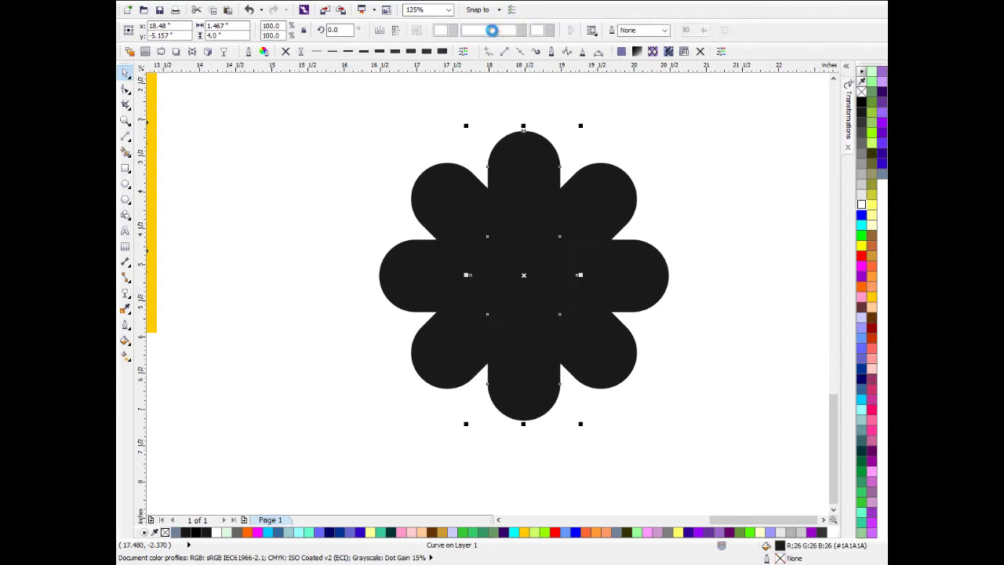
{"action": "key", "text": "ctrl+z"}
{"action": "left_click", "coordinate": [509, 31]}
{"action": "left_click", "coordinate": [749, 270]}
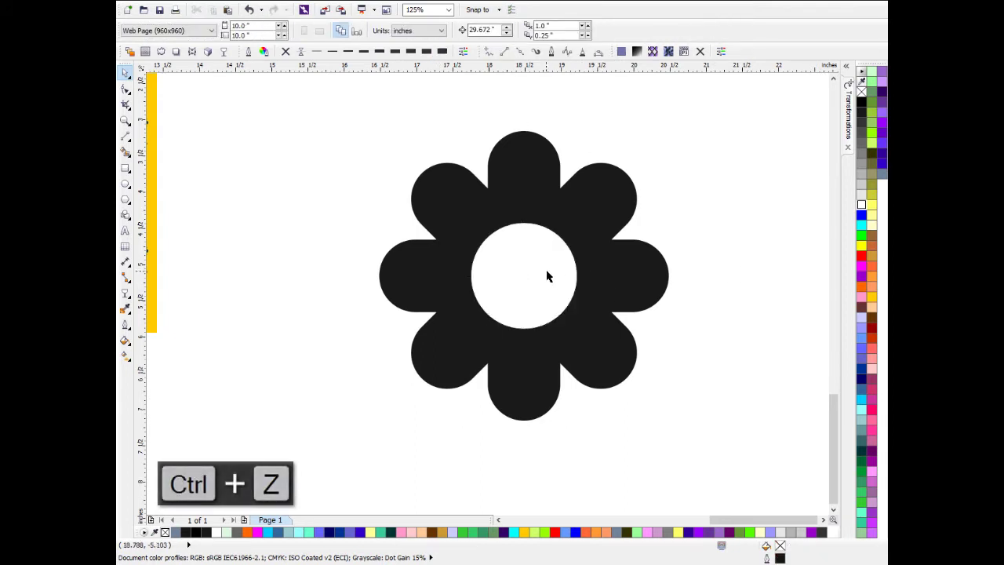
Step: Try moving the white circle off the flower and deleting it
{"action": "left_click_drag", "start_coordinate": [552, 272], "coordinate": [743, 215]}
{"action": "key", "text": "Delete"}
{"action": "scroll", "coordinate": [600, 219], "scroll_direction": "down", "scroll_amount": 2}
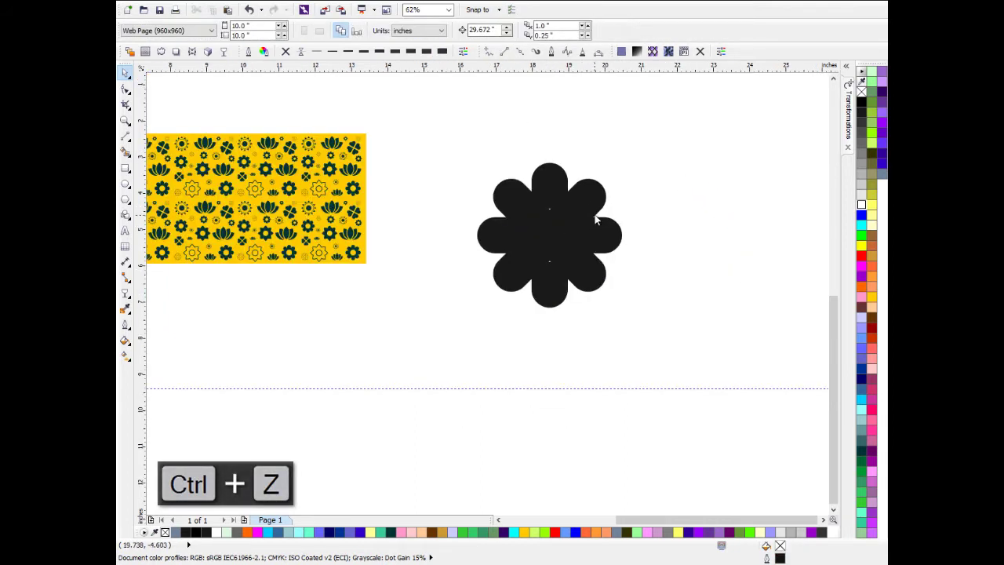
{"action": "key", "text": "super"}
{"action": "left_click", "coordinate": [761, 220]}
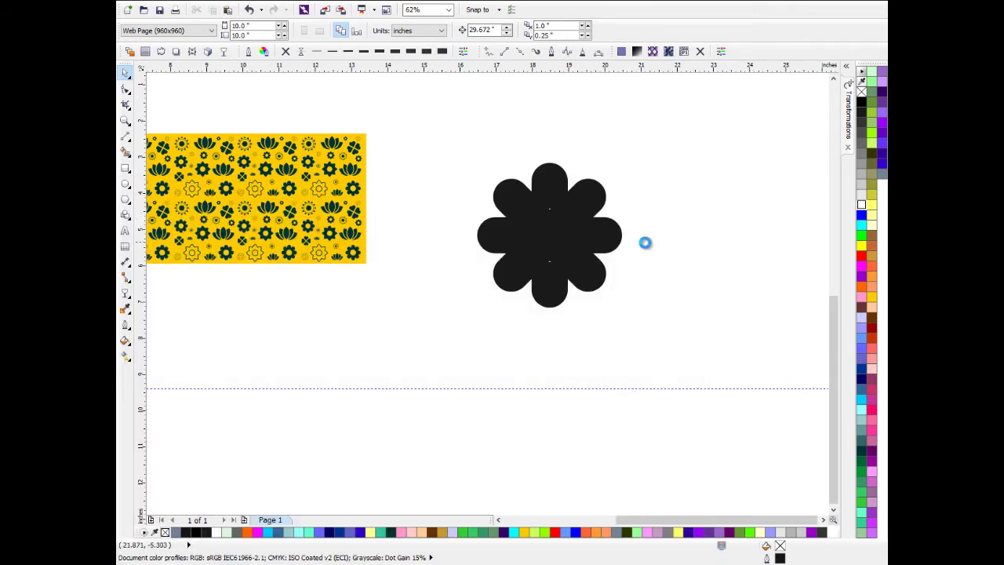
{"action": "key", "text": "ctrl+z"}
{"action": "key", "text": "ctrl+z"}
Step: Undo the move and deletion of the white centre circle
{"action": "scroll", "coordinate": [582, 230], "scroll_direction": "up", "scroll_amount": 4}
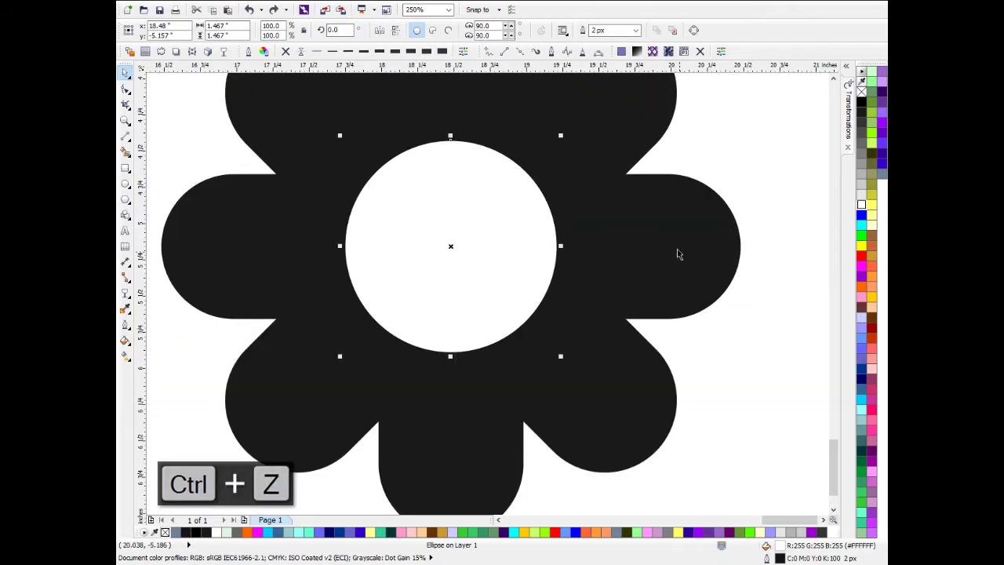
{"action": "scroll", "coordinate": [680, 252], "scroll_direction": "down", "scroll_amount": 1}
{"action": "left_click_drag", "start_coordinate": [682, 248], "coordinate": [696, 262]}
{"action": "left_click_drag", "start_coordinate": [779, 296], "coordinate": [745, 298]}
{"action": "left_click", "coordinate": [745, 296]}
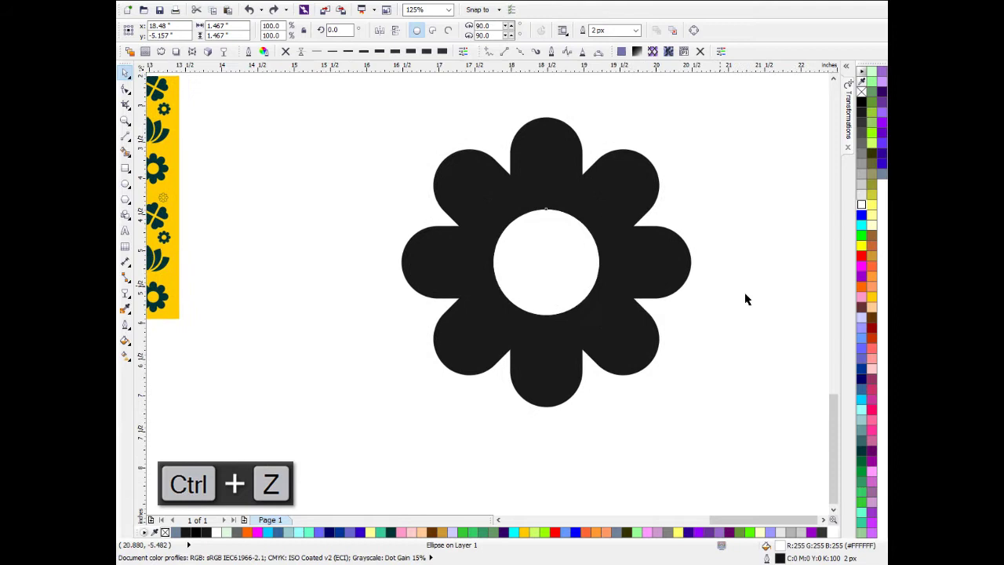
Step: Move the white circle clear of the flower and weld the four petal capsules into a single shape
{"action": "left_click", "coordinate": [567, 260]}
{"action": "left_click_drag", "start_coordinate": [566, 260], "coordinate": [773, 390]}
{"action": "left_click", "coordinate": [571, 198]}
{"action": "left_click_drag", "start_coordinate": [690, 97], "coordinate": [379, 430]}
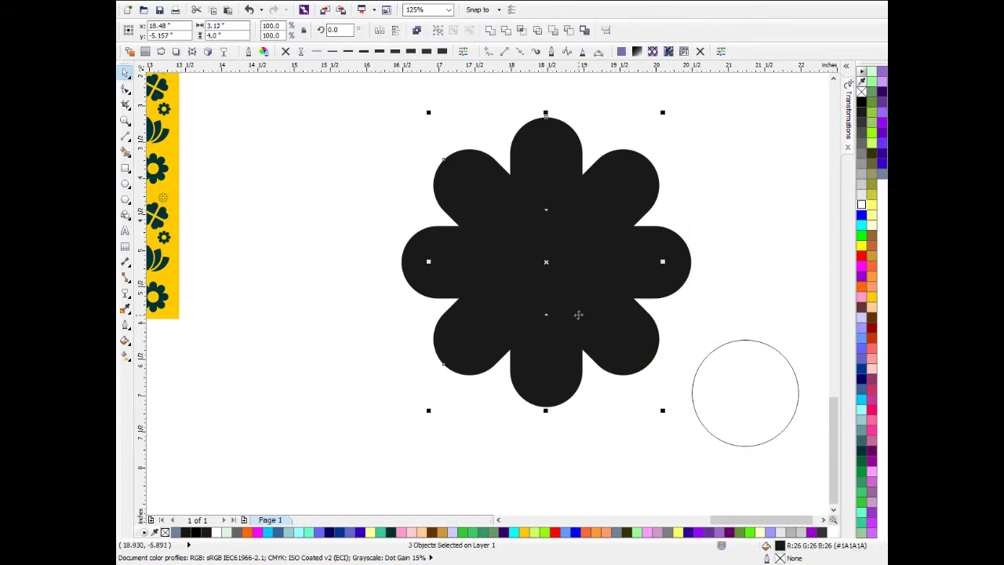
{"action": "left_click_drag", "start_coordinate": [578, 315], "coordinate": [497, 301]}
{"action": "left_click_drag", "start_coordinate": [664, 379], "coordinate": [675, 355]}
{"action": "left_click_drag", "start_coordinate": [621, 90], "coordinate": [300, 438]}
{"action": "scroll", "coordinate": [457, 353], "scroll_direction": "down", "scroll_amount": 2}
{"action": "scroll", "coordinate": [459, 348], "scroll_direction": "up", "scroll_amount": 2}
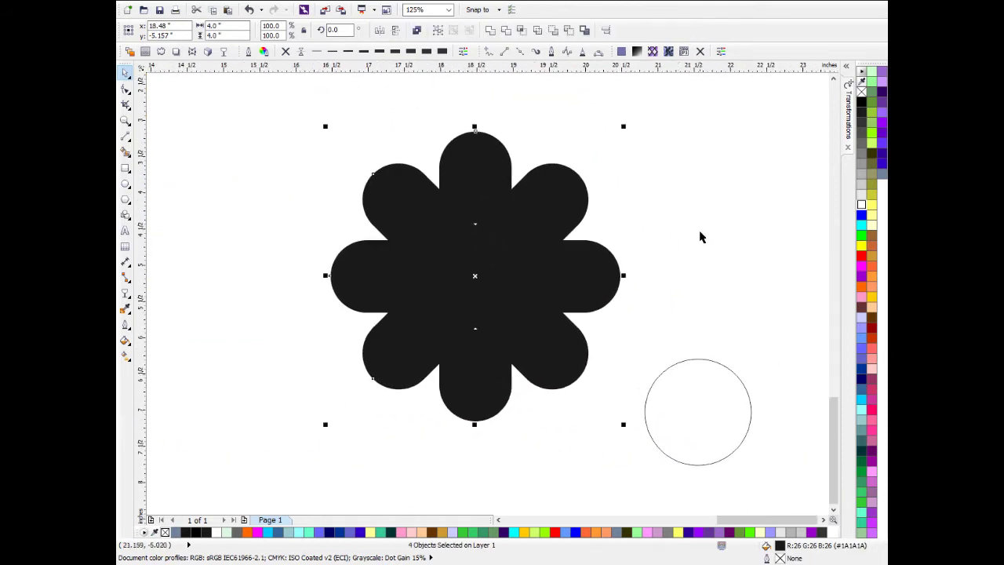
{"action": "left_click_drag", "start_coordinate": [284, 127], "coordinate": [634, 429]}
{"action": "left_click", "coordinate": [488, 31]}
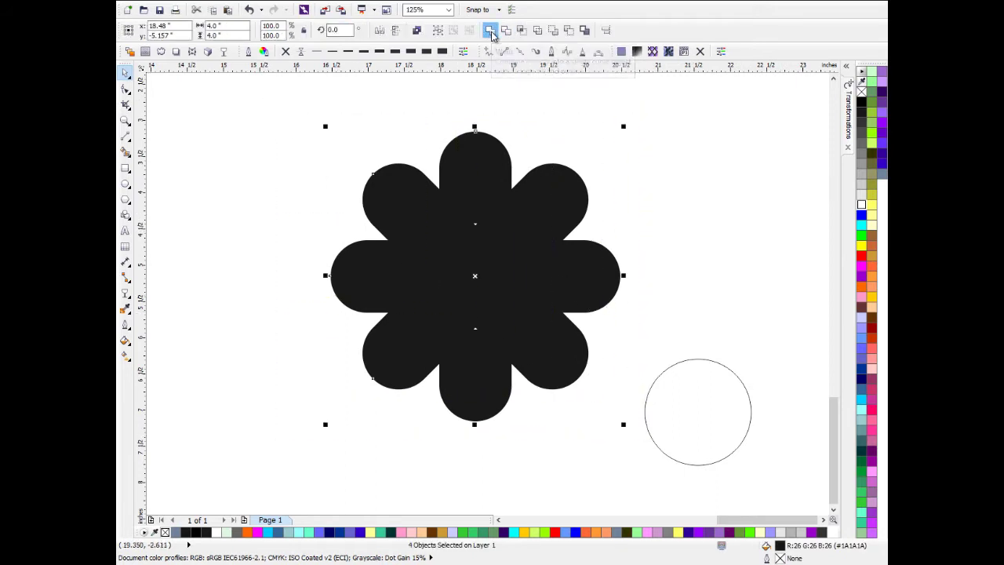
Step: Centre the white circle horizontally and vertically on the welded flower
{"action": "left_click", "coordinate": [723, 408]}
{"action": "left_click", "coordinate": [511, 257], "text": "shift"}
{"action": "key", "text": "c"}
{"action": "key", "text": "e"}
{"action": "left_click", "coordinate": [692, 296]}
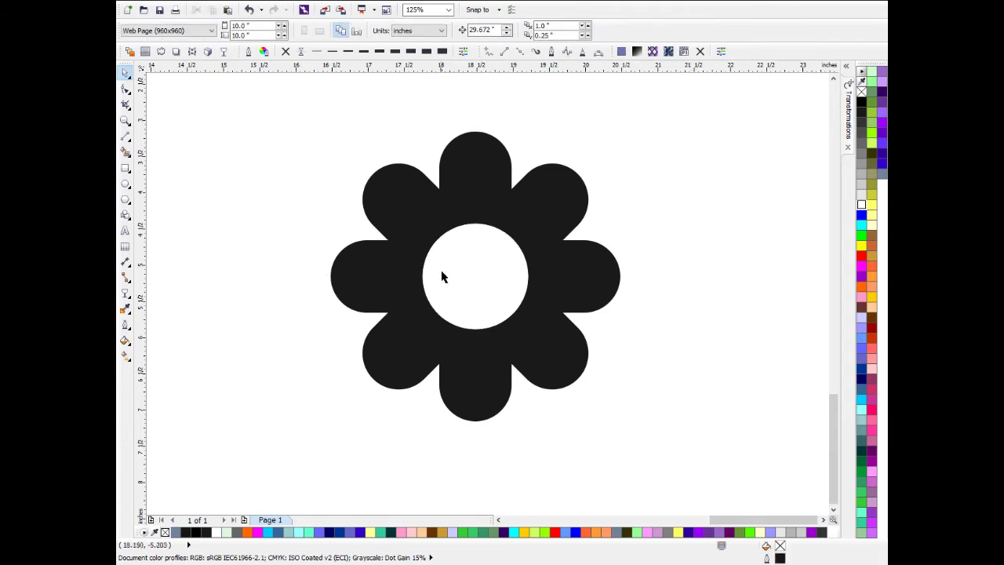
Step: Trim the welded flower with the white circle and delete the circle, leaving a hole in the centre
{"action": "left_click", "coordinate": [442, 277]}
{"action": "left_click", "coordinate": [473, 164], "text": "shift"}
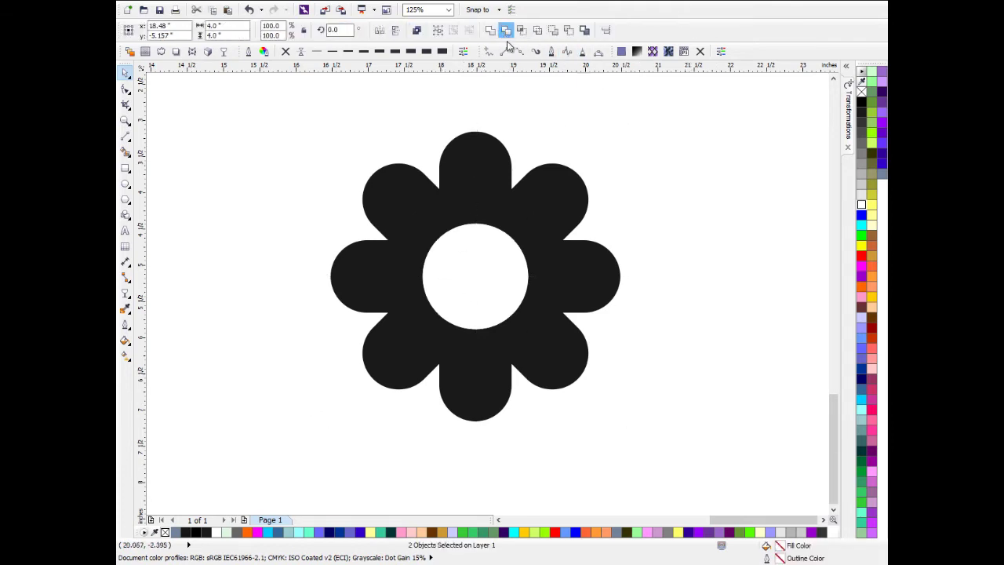
{"action": "left_click_drag", "start_coordinate": [513, 267], "coordinate": [728, 251]}
{"action": "key", "text": "Delete"}
{"action": "scroll", "coordinate": [489, 216], "scroll_direction": "down", "scroll_amount": 2}
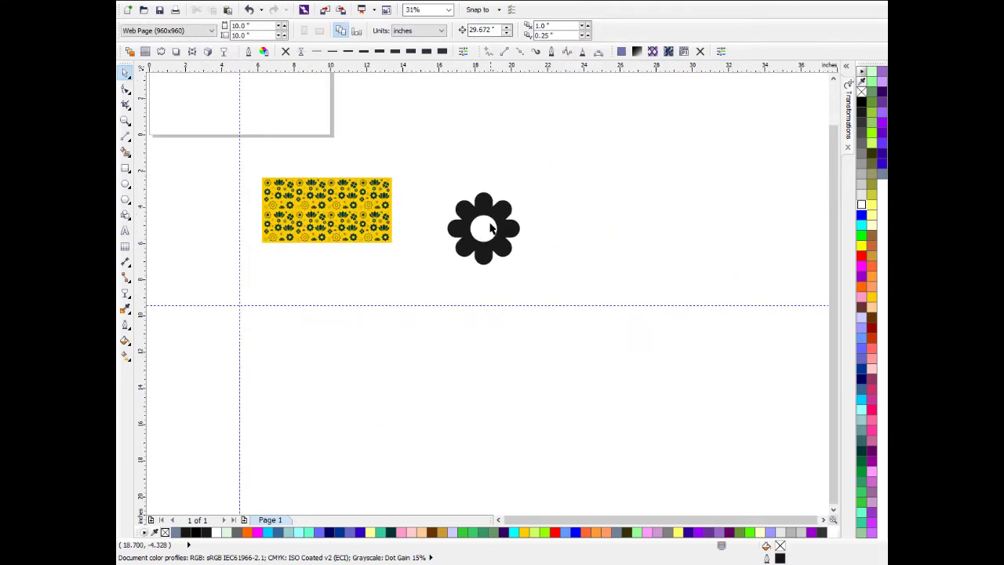
Step: Scale the finished flower down proportionally to about 1.79 inches across
{"action": "scroll", "coordinate": [518, 226], "scroll_direction": "up", "scroll_amount": 2}
{"action": "left_click", "coordinate": [566, 254]}
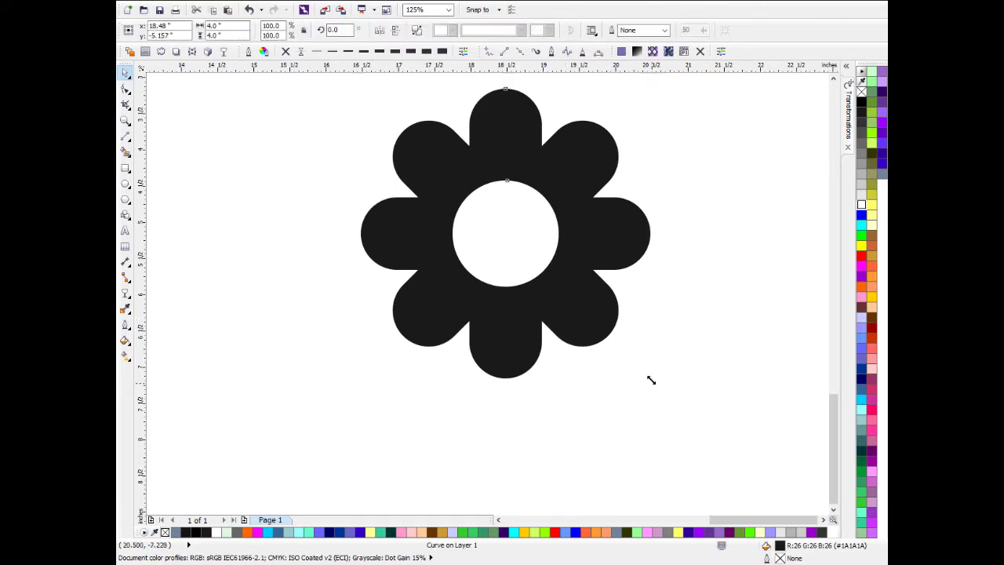
{"action": "left_click_drag", "start_coordinate": [651, 379], "coordinate": [556, 228]}
{"action": "scroll", "coordinate": [610, 309], "scroll_direction": "down", "scroll_amount": 1}
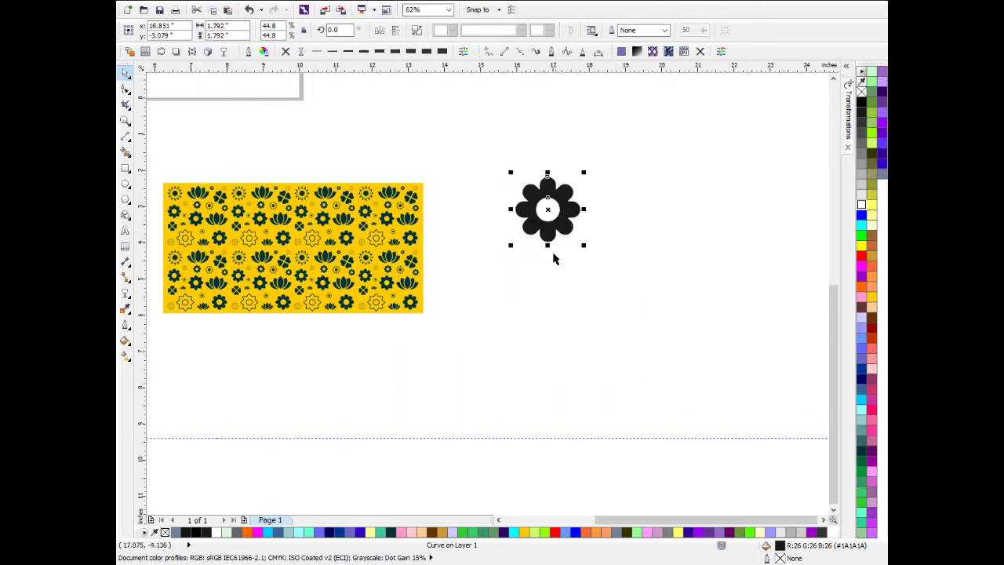
{"action": "left_click_drag", "start_coordinate": [520, 272], "coordinate": [569, 273]}
{"action": "left_click_drag", "start_coordinate": [640, 276], "coordinate": [583, 308]}
Step: Draw a rectangle in the empty area below the flower and size it 1.25 inches wide by 2.0 inches high
{"action": "left_click", "coordinate": [123, 169]}
{"action": "scroll", "coordinate": [565, 253], "scroll_direction": "up", "scroll_amount": 1}
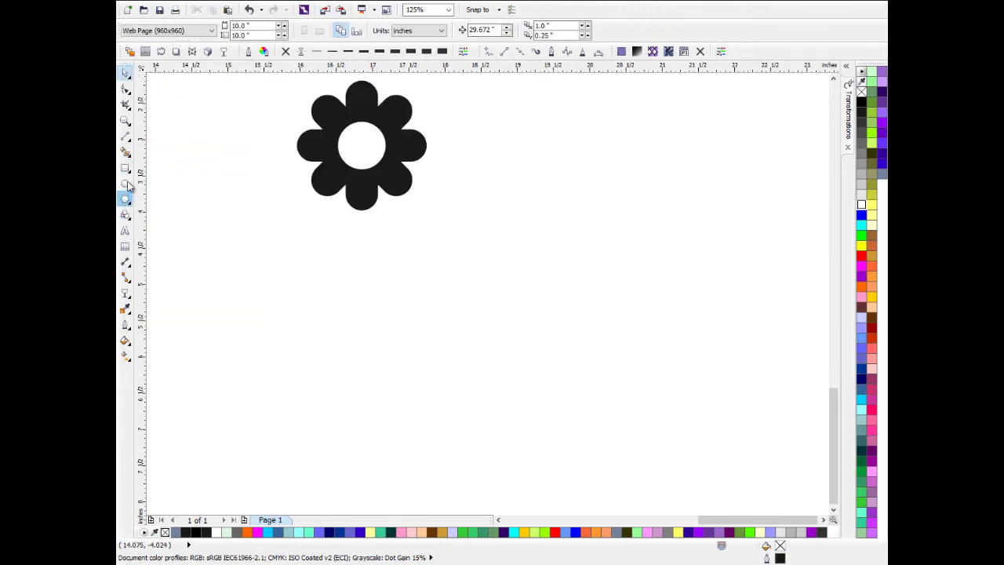
{"action": "left_click", "coordinate": [124, 168]}
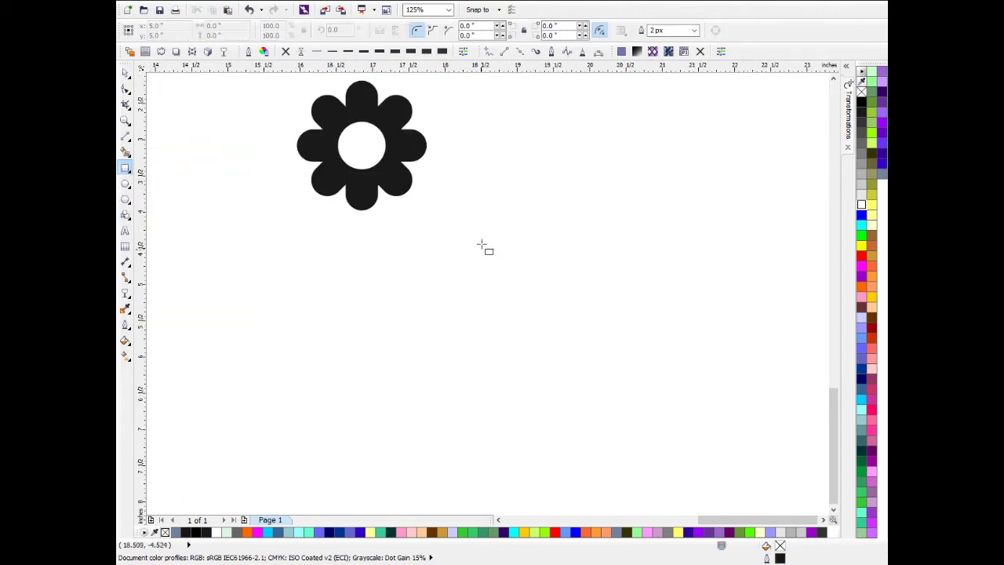
{"action": "mouse_move", "coordinate": [481, 238]}
{"action": "left_mouse_down"}
{"action": "mouse_move", "coordinate": [551, 374]}
{"action": "mouse_move", "coordinate": [606, 428]}
{"action": "left_mouse_up"}
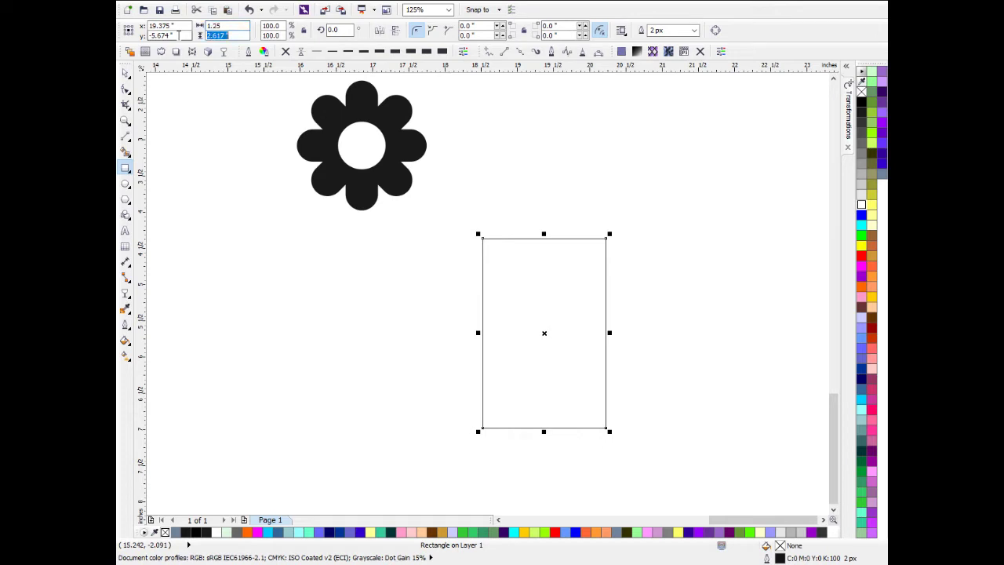
{"action": "key", "text": "Return"}
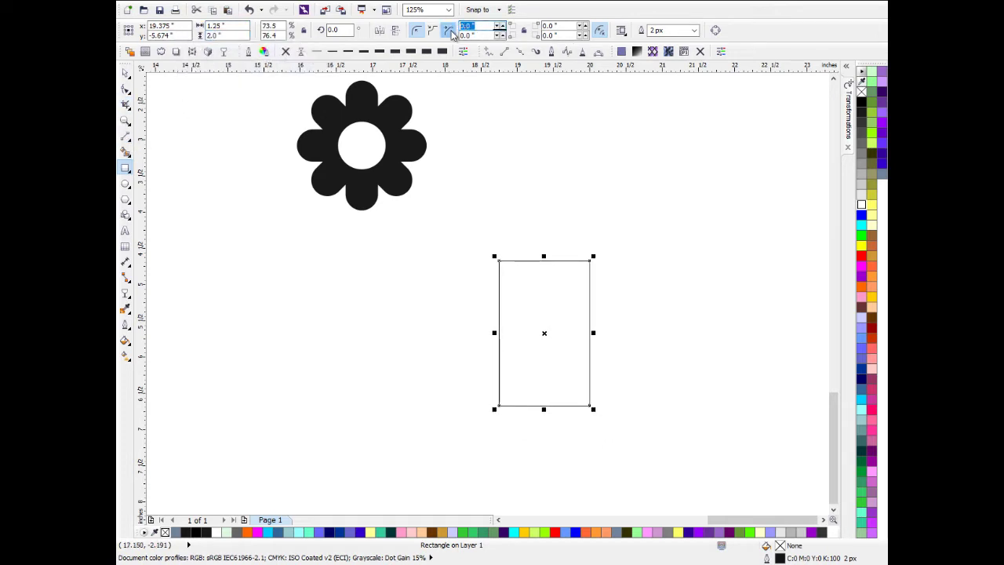
Step: Round only the two upper corners of the rectangle with a 1.0-inch radius to form an arch
{"action": "type", "text": "1"}
{"action": "key", "text": "Return"}
{"action": "key", "text": "ctrl+z"}
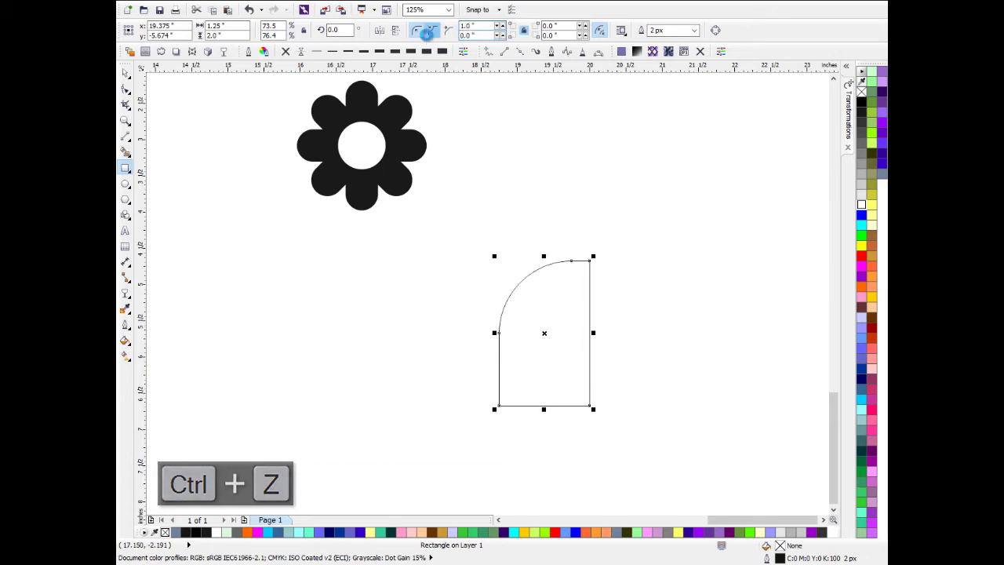
{"action": "key", "text": "Tab"}
{"action": "type", "text": "1"}
{"action": "key", "text": "Return"}
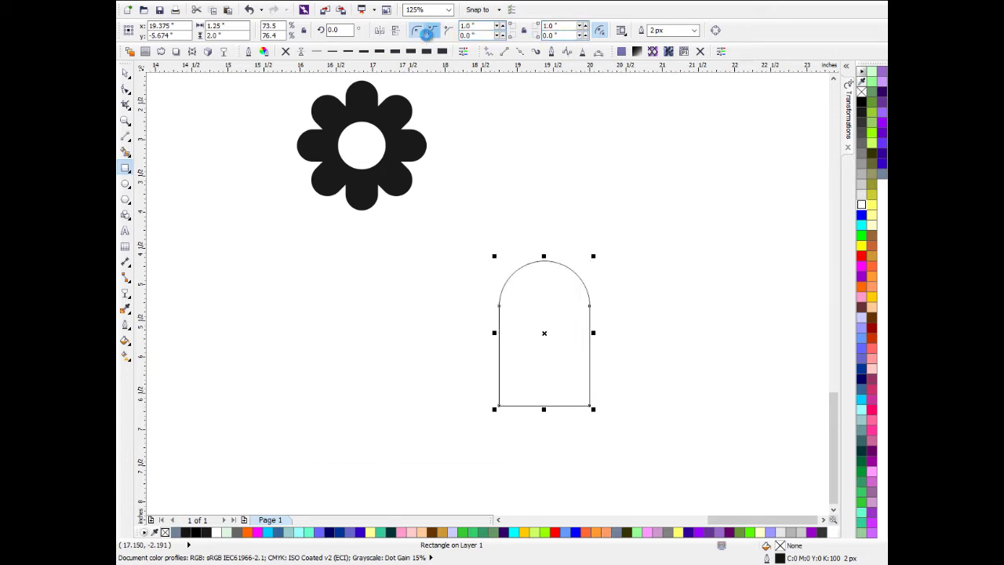
{"action": "key", "text": "Escape"}
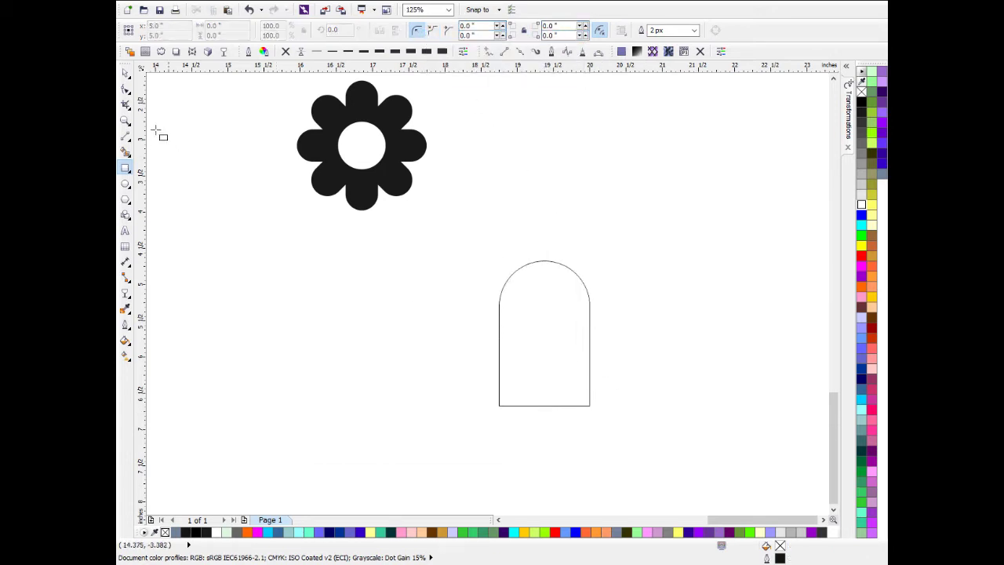
Step: Duplicate the arch shape and rotate the copy to 270 degrees about its centre
{"action": "left_click", "coordinate": [123, 76]}
{"action": "scroll", "coordinate": [551, 340], "scroll_direction": "up", "scroll_amount": 2}
{"action": "left_click", "coordinate": [561, 311]}
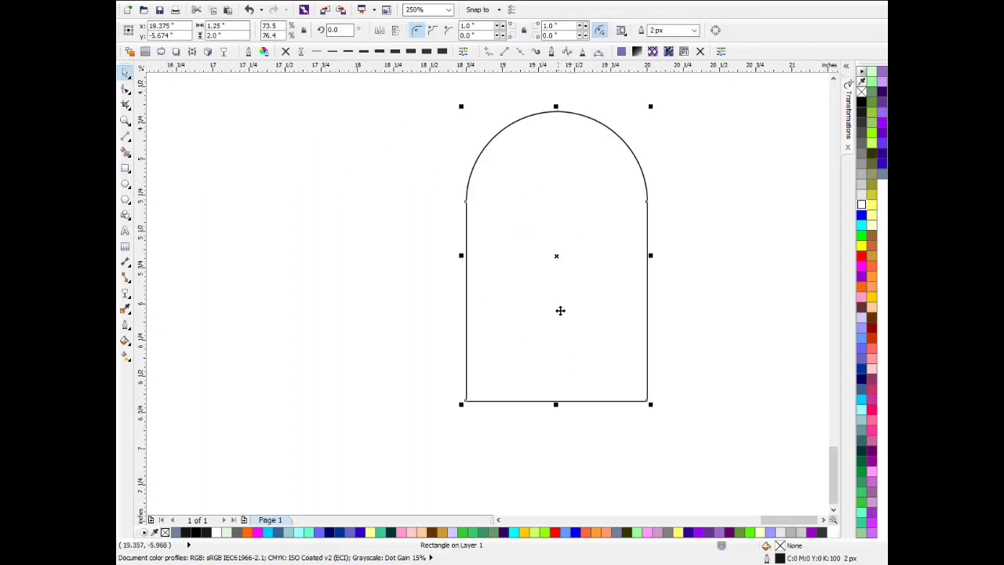
{"action": "left_click_drag", "start_coordinate": [654, 108], "coordinate": [701, 339]}
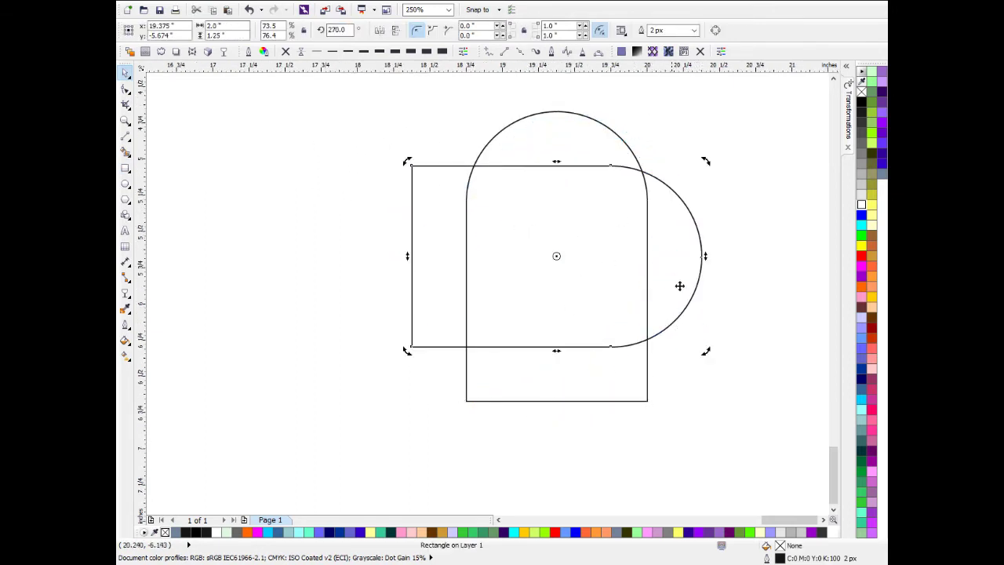
Step: Move the rotated arch so its lower-left corner snaps to the lower-left corner of the upright arch
{"action": "left_click", "coordinate": [426, 343]}
{"action": "left_click_drag", "start_coordinate": [412, 346], "coordinate": [465, 390]}
{"action": "scroll", "coordinate": [468, 403], "scroll_direction": "up", "scroll_amount": 1}
{"action": "scroll", "coordinate": [512, 291], "scroll_direction": "down", "scroll_amount": 2}
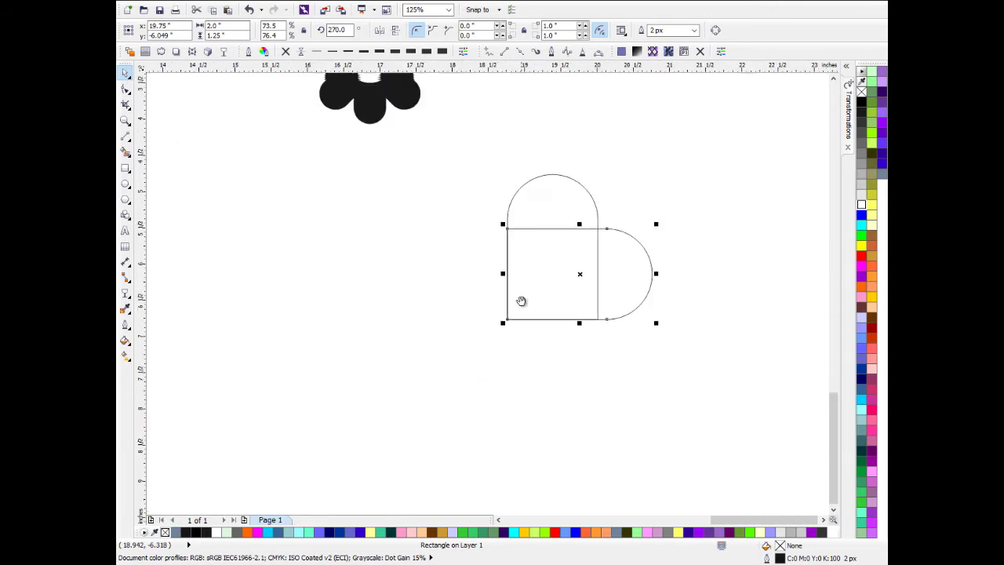
Step: Fill both overlapping arches with black and weld them into a heart shape
{"action": "left_click_drag", "start_coordinate": [473, 180], "coordinate": [716, 424]}
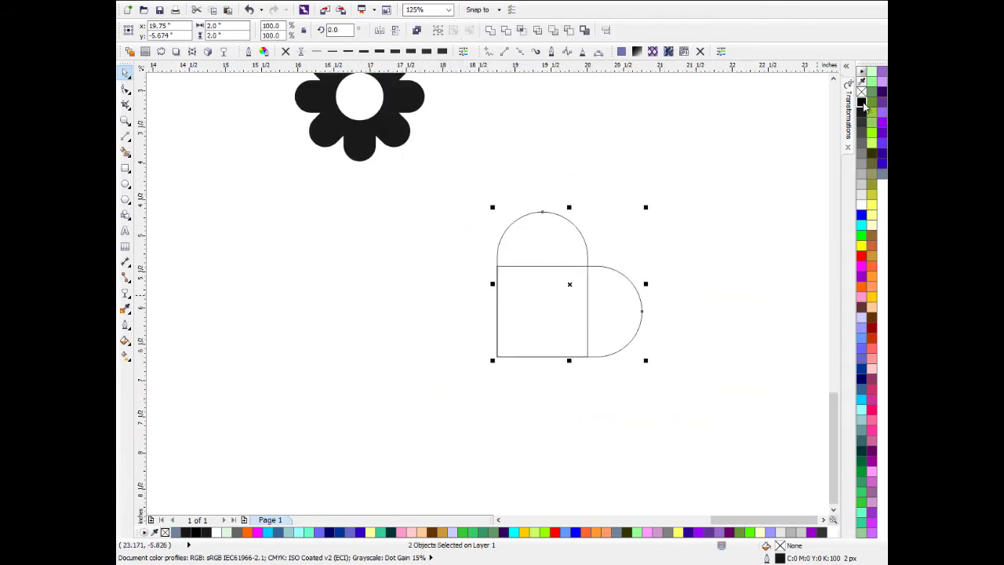
{"action": "left_click", "coordinate": [862, 103]}
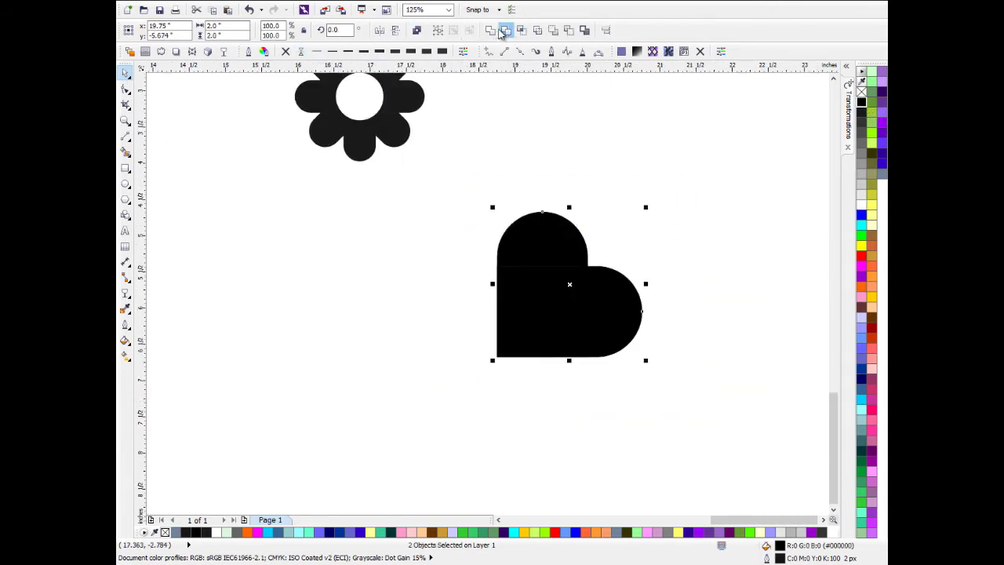
{"action": "left_click", "coordinate": [502, 32]}
{"action": "scroll", "coordinate": [545, 196], "scroll_direction": "down", "scroll_amount": 2}
{"action": "scroll", "coordinate": [544, 258], "scroll_direction": "up", "scroll_amount": 2}
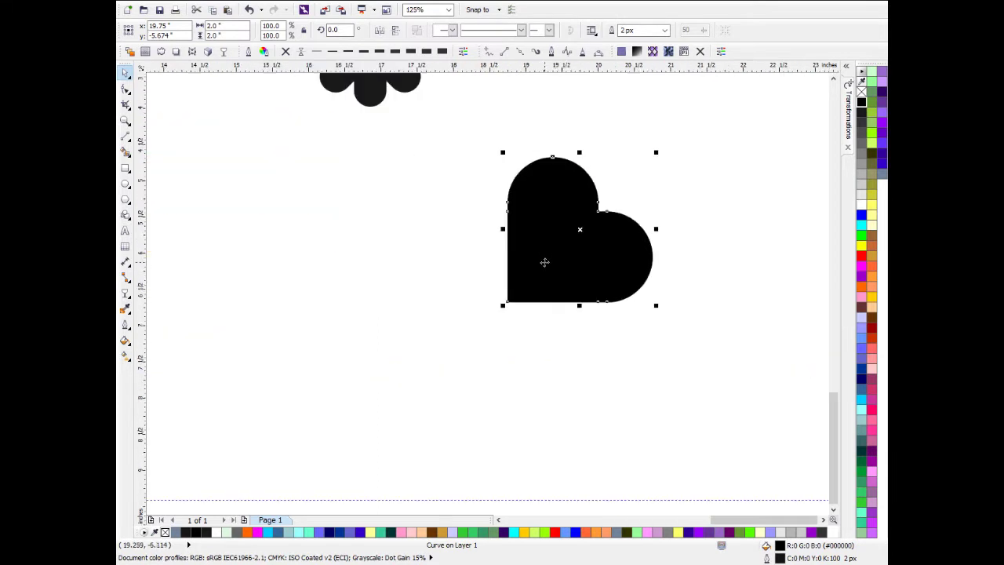
Step: Place a vertical and a horizontal guideline that cross at the heart's pointed lower-left corner
{"action": "scroll", "coordinate": [544, 262], "scroll_direction": "up", "scroll_amount": 1}
{"action": "scroll", "coordinate": [543, 266], "scroll_direction": "down", "scroll_amount": 2}
{"action": "scroll", "coordinate": [534, 255], "scroll_direction": "up", "scroll_amount": 1}
{"action": "left_click_drag", "start_coordinate": [145, 159], "coordinate": [515, 316]}
{"action": "scroll", "coordinate": [515, 316], "scroll_direction": "up", "scroll_amount": 5}
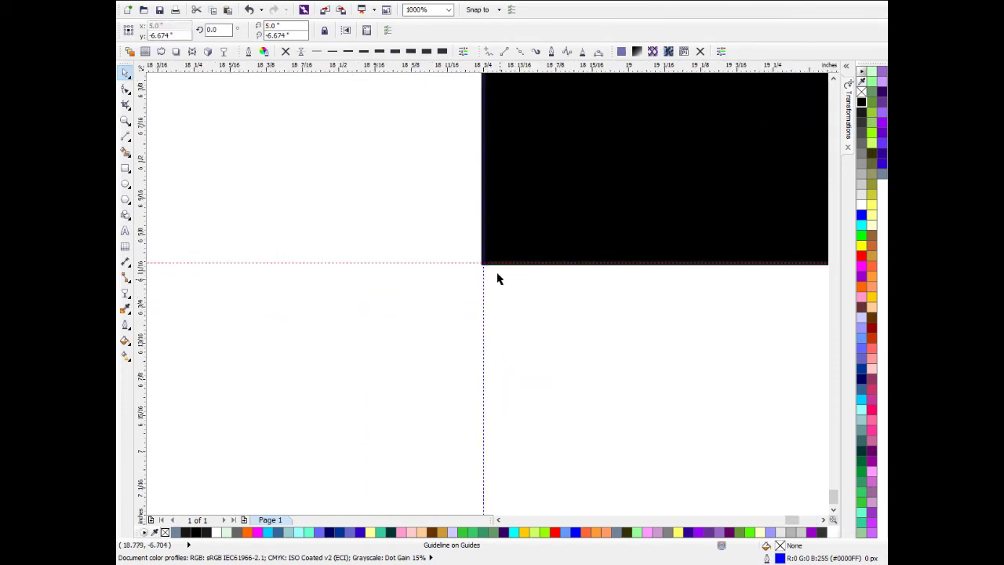
Step: Remove the outline from the black heart
{"action": "scroll", "coordinate": [494, 275], "scroll_direction": "up", "scroll_amount": 3}
{"action": "left_click", "coordinate": [540, 217]}
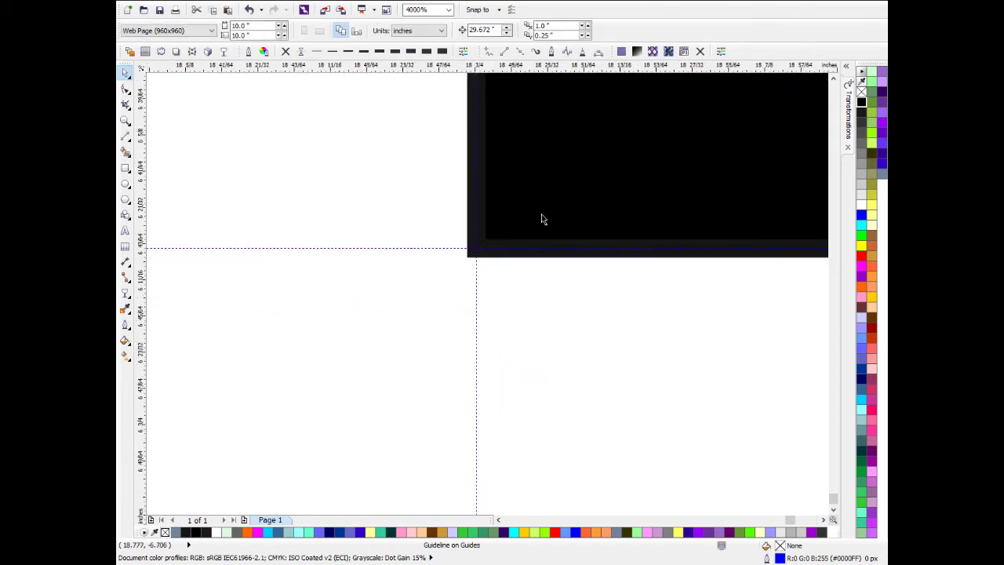
{"action": "left_click", "coordinate": [299, 52]}
Step: Try placing the heart's rotation centre by eye, diagonally just outside its pointed corner
{"action": "scroll", "coordinate": [517, 296], "scroll_direction": "down", "scroll_amount": 1}
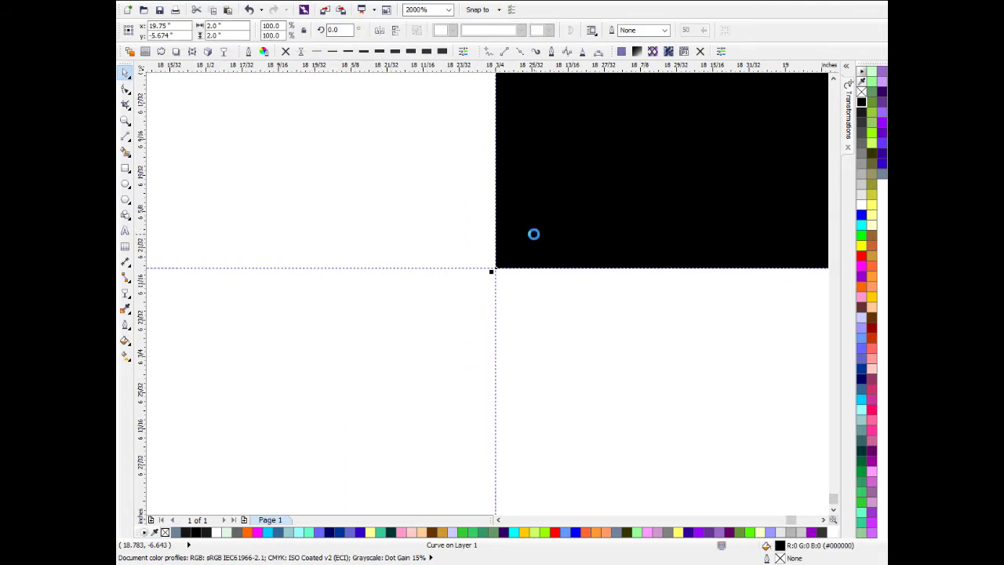
{"action": "scroll", "coordinate": [533, 234], "scroll_direction": "down", "scroll_amount": 3}
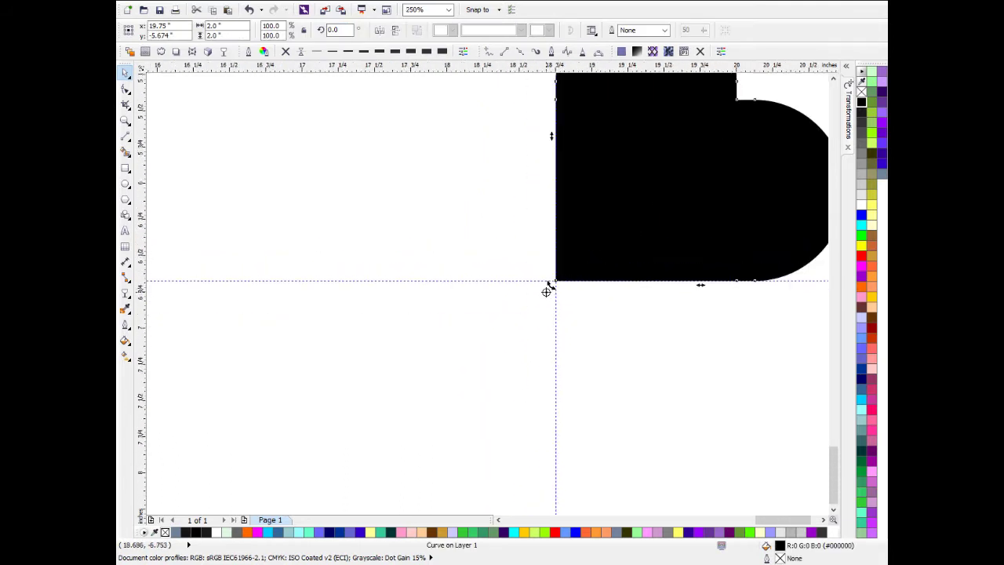
{"action": "scroll", "coordinate": [576, 267], "scroll_direction": "up", "scroll_amount": 1}
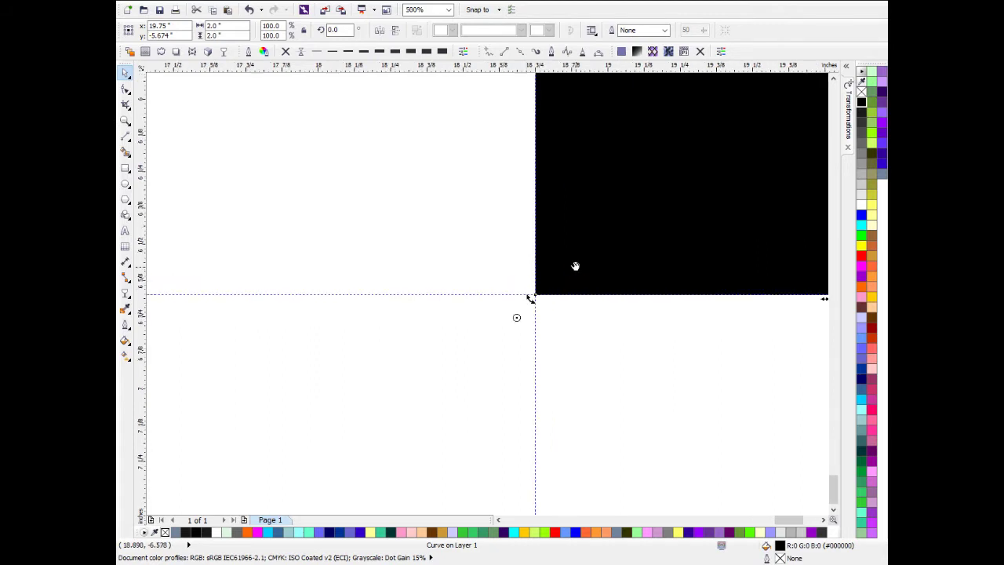
Step: Draw a straight diagonal line from the heart's notch to its pointed corner
{"action": "left_click", "coordinate": [125, 135]}
{"action": "scroll", "coordinate": [270, 194], "scroll_direction": "down", "scroll_amount": 2}
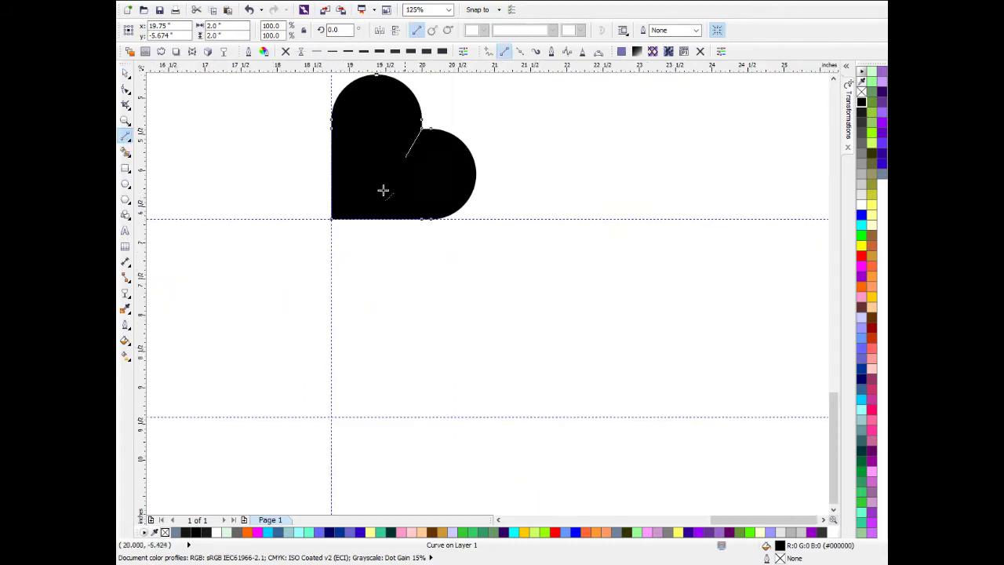
{"action": "left_click_drag", "start_coordinate": [383, 190], "coordinate": [308, 244]}
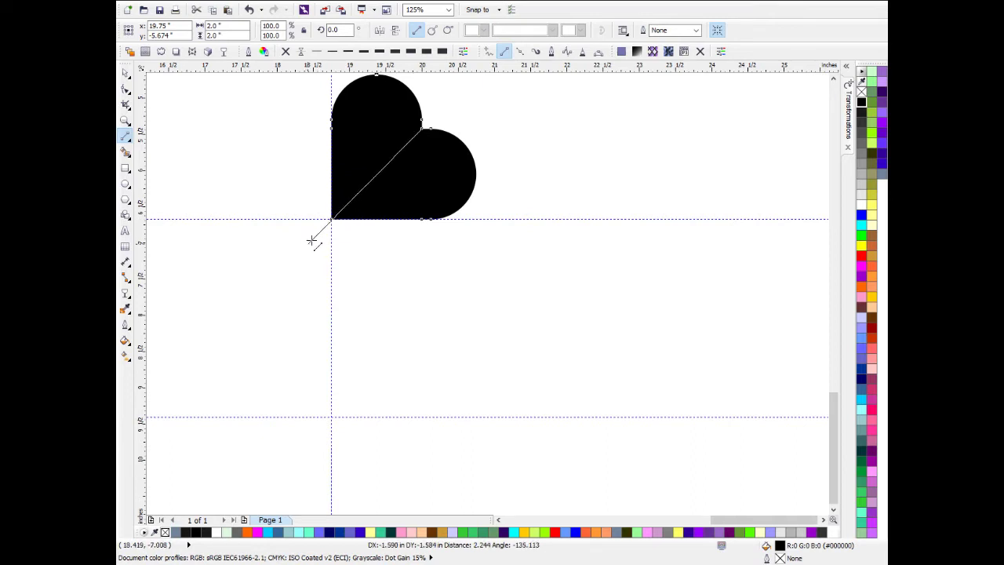
{"action": "left_click_drag", "start_coordinate": [331, 219], "coordinate": [332, 222]}
{"action": "scroll", "coordinate": [455, 218], "scroll_direction": "up", "scroll_amount": 3}
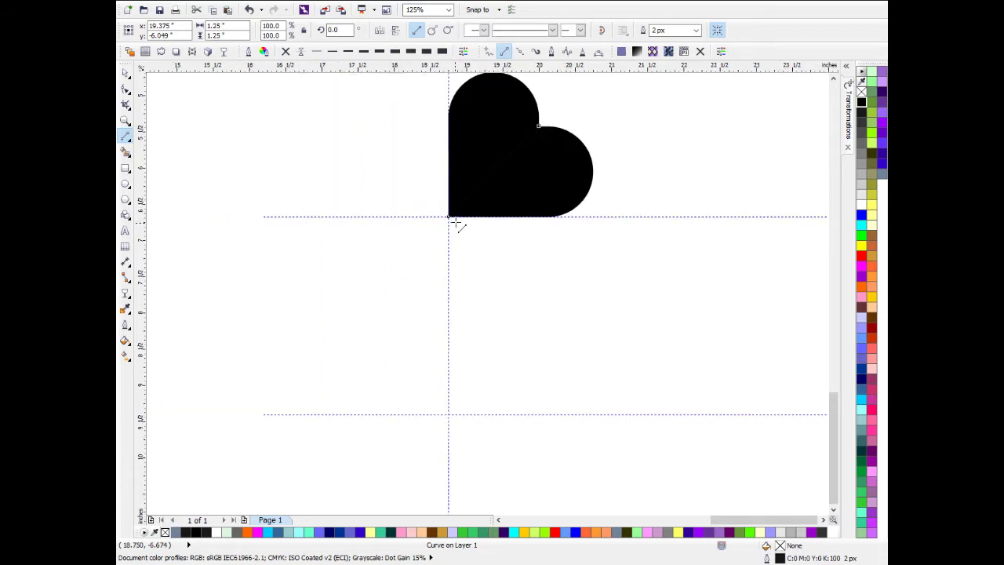
Step: Scale the diagonal line about its centre to about 142.9% so it extends past the heart's pointed corner
{"action": "left_click", "coordinate": [125, 73]}
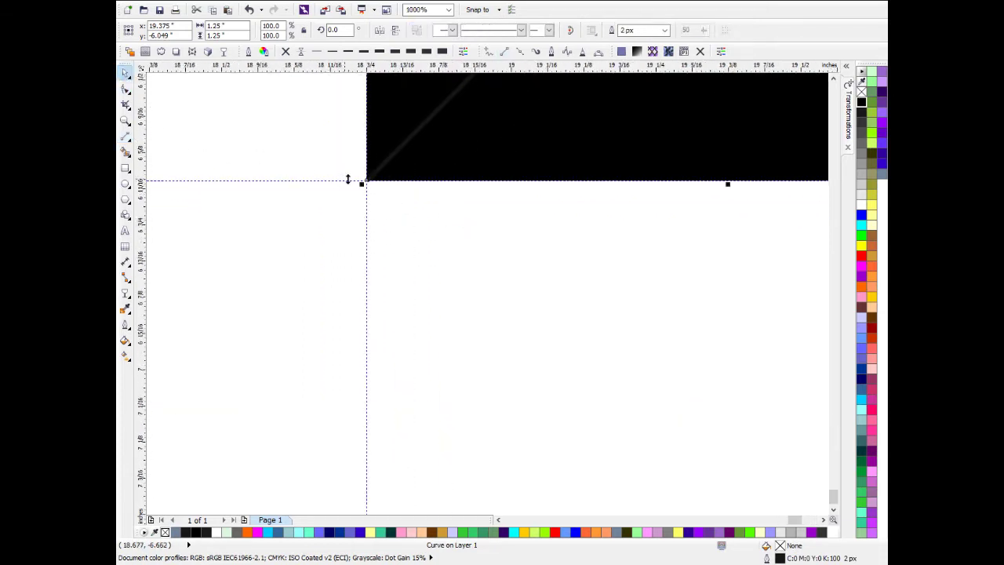
{"action": "left_click_drag", "start_coordinate": [348, 198], "coordinate": [234, 295]}
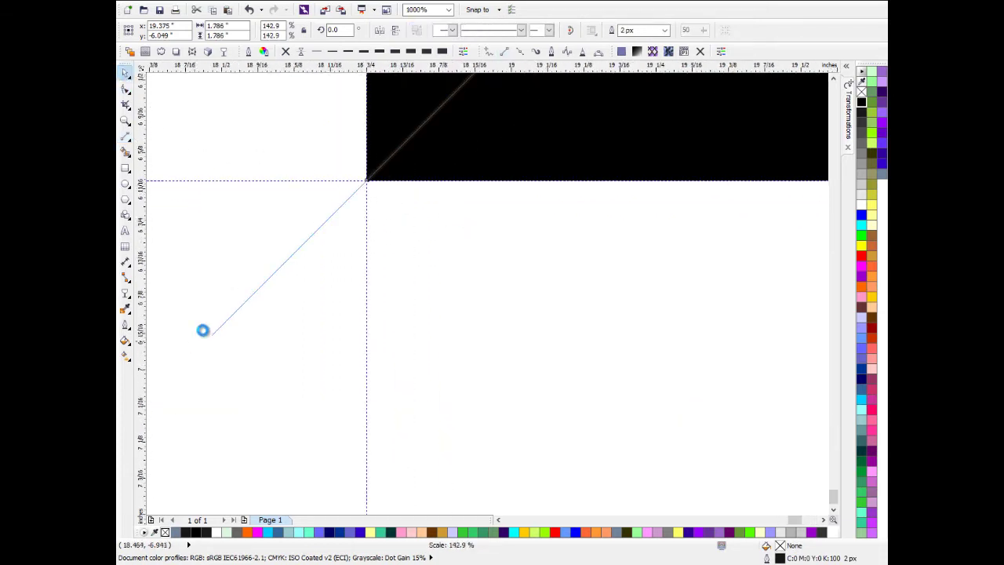
{"action": "left_click_drag", "start_coordinate": [202, 330], "coordinate": [205, 336]}
Step: Place the heart's rotation centre on the diagonal line, just outside its pointed corner
{"action": "scroll", "coordinate": [531, 177], "scroll_direction": "down", "scroll_amount": 2}
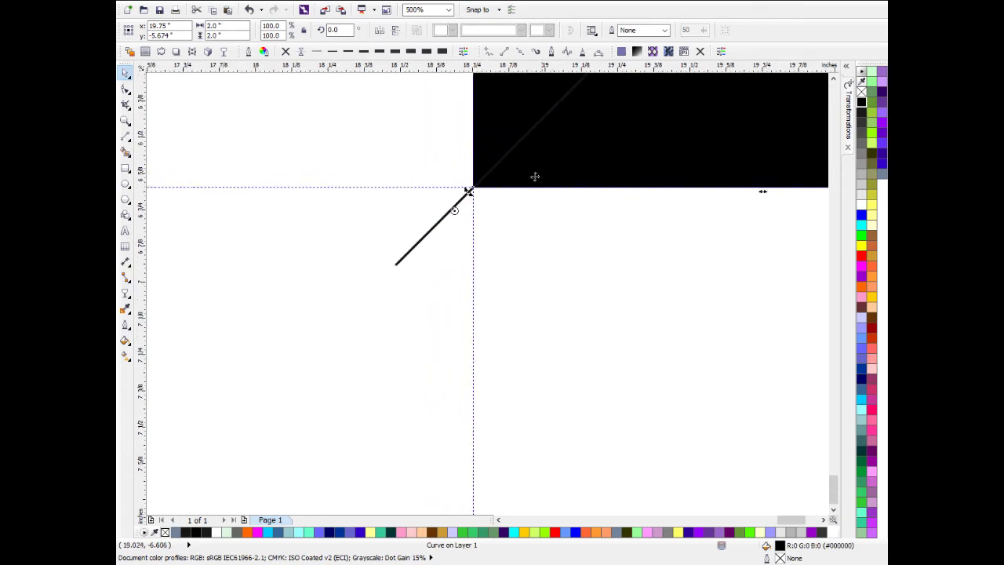
{"action": "scroll", "coordinate": [452, 210], "scroll_direction": "up", "scroll_amount": 4}
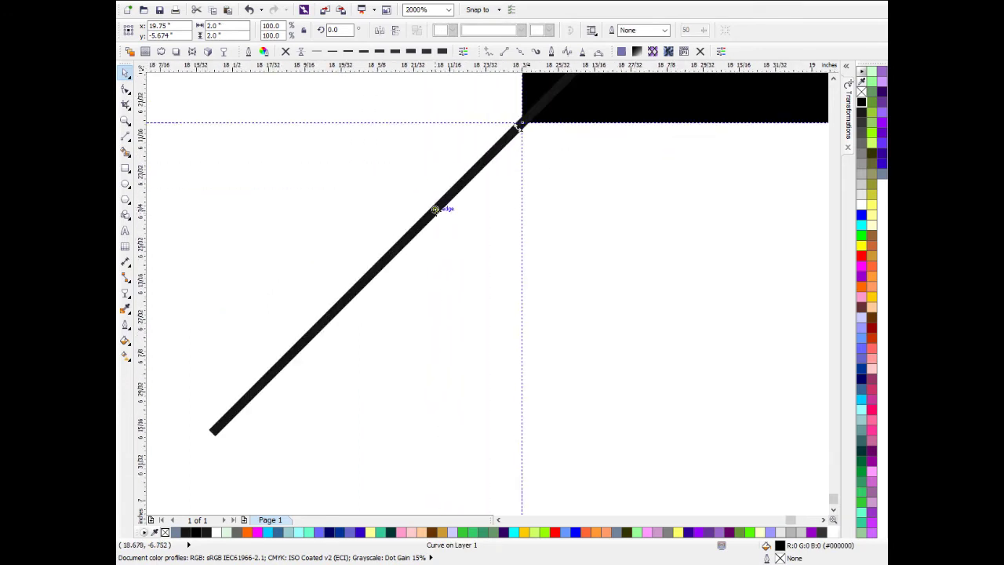
{"action": "scroll", "coordinate": [450, 193], "scroll_direction": "down", "scroll_amount": 4}
{"action": "left_click", "coordinate": [510, 208]}
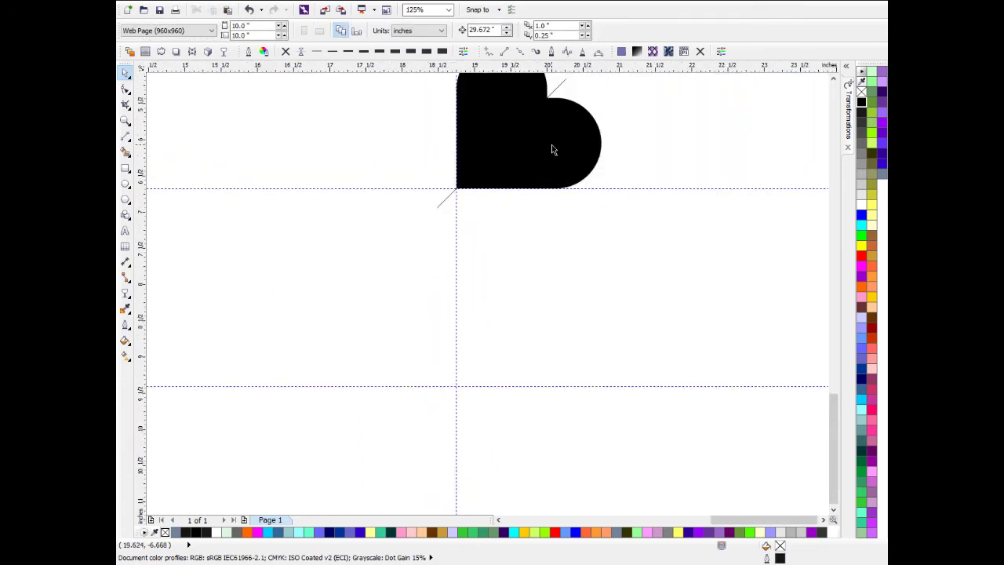
Step: Delete the diagonal helper line from the heart
{"action": "left_click", "coordinate": [554, 150]}
{"action": "scroll", "coordinate": [572, 188], "scroll_direction": "up", "scroll_amount": 1}
{"action": "left_click", "coordinate": [564, 137]}
{"action": "key", "text": "Delete"}
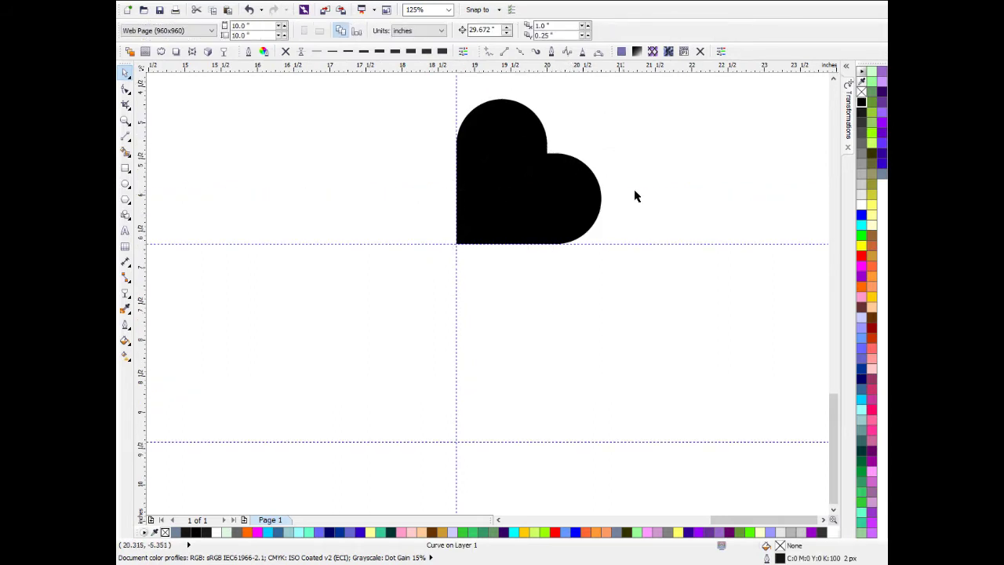
Step: Rotate a copy of the heart a quarter turn about its offset centre and repeat it twice to form a four-heart flower
{"action": "left_click_drag", "start_coordinate": [595, 207], "coordinate": [645, 247]}
{"action": "left_click", "coordinate": [572, 252]}
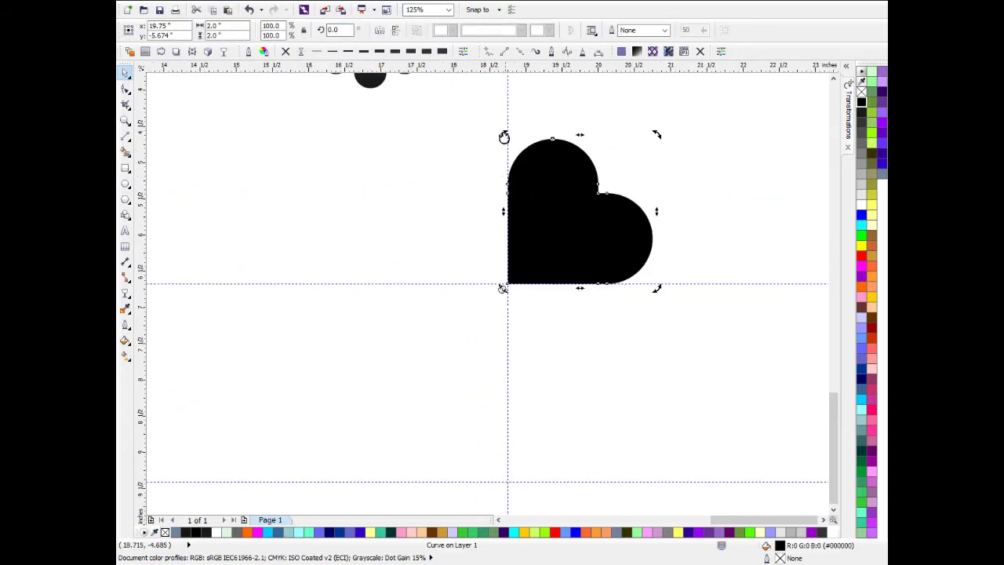
{"action": "left_click_drag", "start_coordinate": [504, 137], "coordinate": [426, 294]}
{"action": "key", "text": "ctrl+d"}
{"action": "key", "text": "ctrl+d"}
{"action": "left_click", "coordinate": [636, 242]}
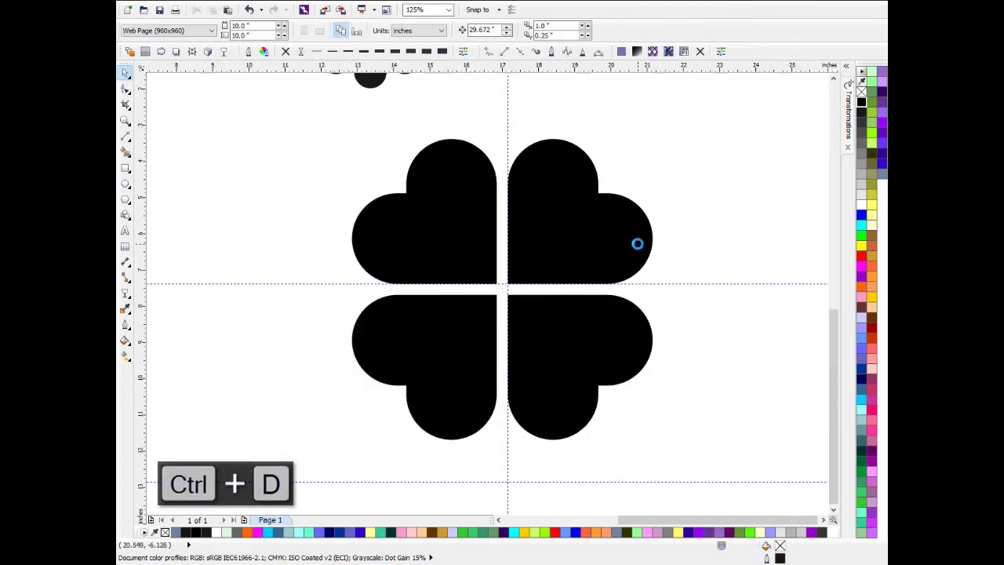
Step: Scale the four hearts together to about 1.79 inches wide and place them beside the eight-petal flower
{"action": "scroll", "coordinate": [669, 197], "scroll_direction": "down", "scroll_amount": 2}
{"action": "left_click_drag", "start_coordinate": [487, 350], "coordinate": [487, 351]}
{"action": "left_click_drag", "start_coordinate": [683, 180], "coordinate": [468, 369]}
{"action": "left_click_drag", "start_coordinate": [641, 338], "coordinate": [555, 252]}
{"action": "scroll", "coordinate": [520, 204], "scroll_direction": "up", "scroll_amount": 2}
{"action": "left_click_drag", "start_coordinate": [474, 335], "coordinate": [567, 152]}
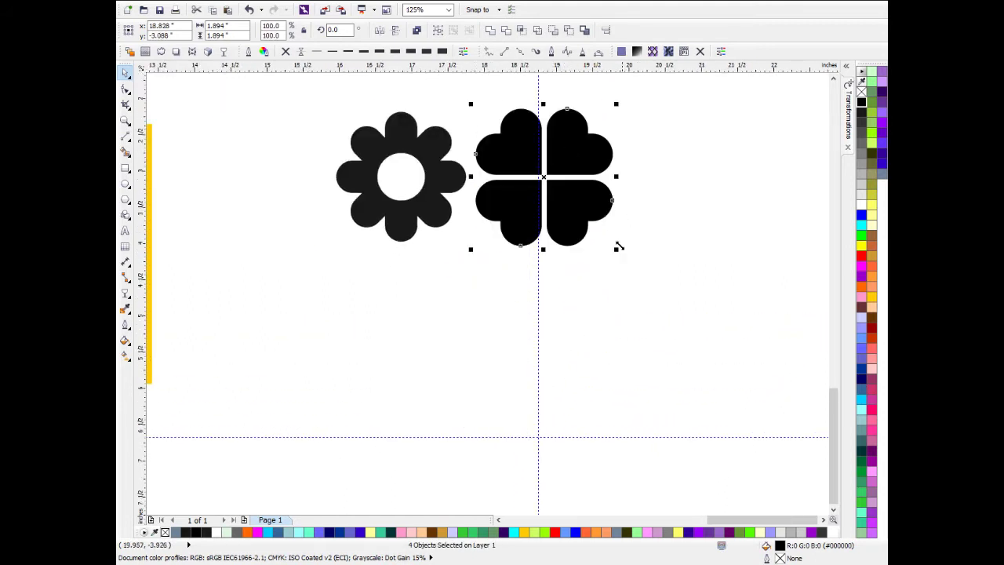
{"action": "left_click_drag", "start_coordinate": [615, 251], "coordinate": [730, 210]}
Step: Fill the four-heart flower with dark grey #1A1A1A and deselect it
{"action": "left_click", "coordinate": [862, 114]}
{"action": "scroll", "coordinate": [598, 211], "scroll_direction": "down", "scroll_amount": 1}
{"action": "left_click_drag", "start_coordinate": [599, 212], "coordinate": [669, 202]}
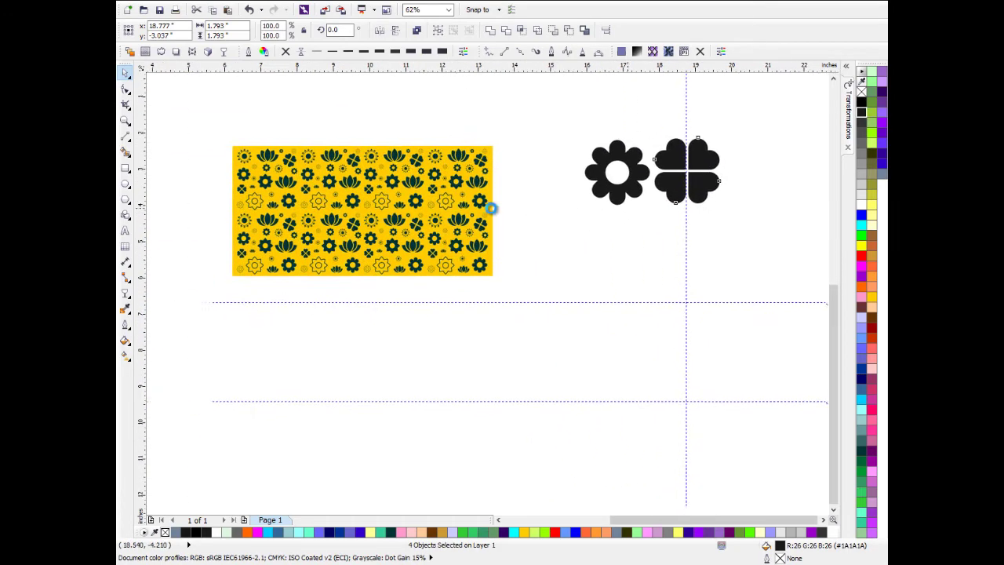
{"action": "scroll", "coordinate": [468, 207], "scroll_direction": "up", "scroll_amount": 1}
{"action": "left_click_drag", "start_coordinate": [687, 254], "coordinate": [578, 224]}
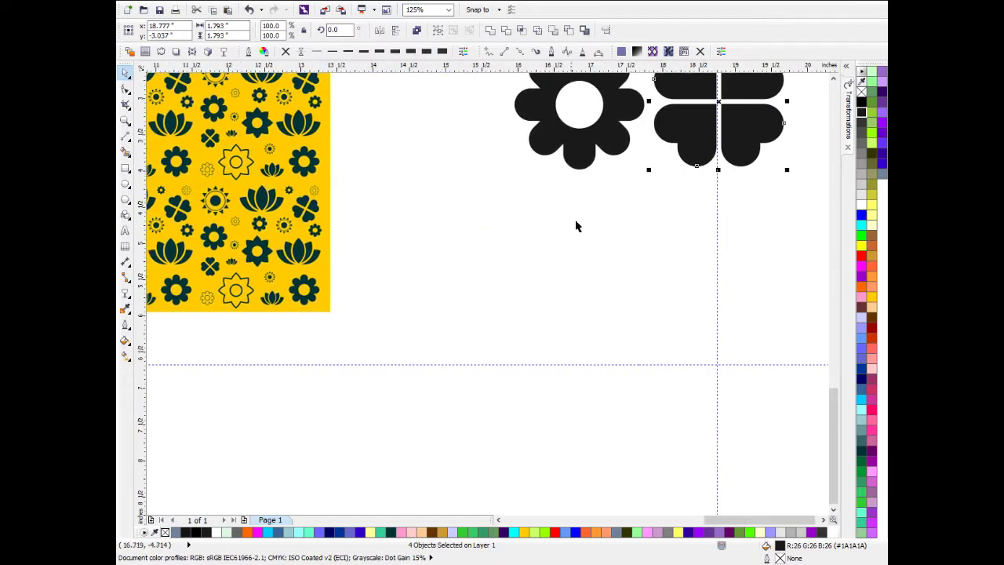
{"action": "left_click", "coordinate": [603, 230]}
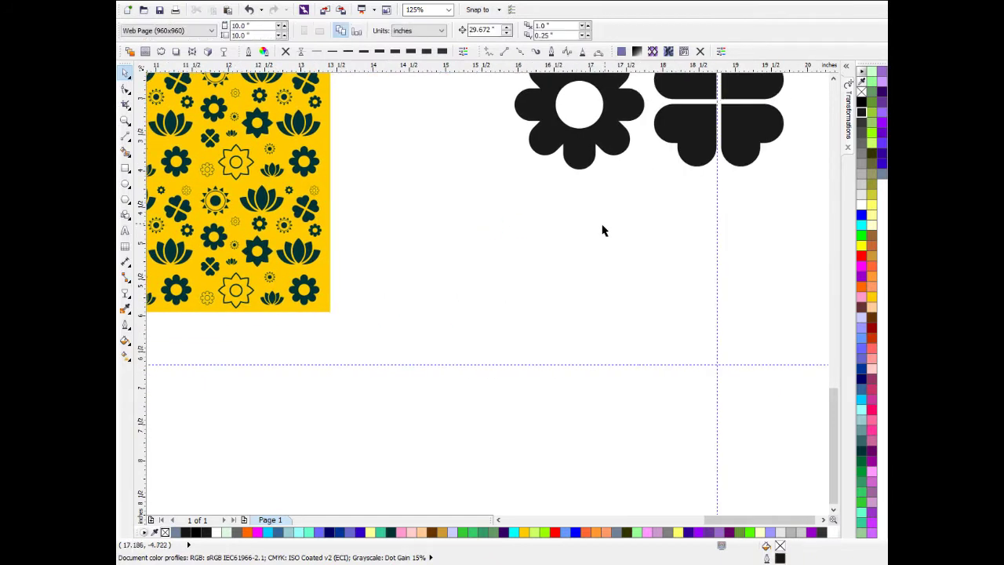
Step: Draw a circle about 2.56 inches in diameter below the flowers and move its centre onto the horizontal guideline
{"action": "left_click", "coordinate": [126, 182]}
{"action": "left_click_drag", "start_coordinate": [391, 249], "coordinate": [536, 437]}
{"action": "left_click", "coordinate": [126, 74]}
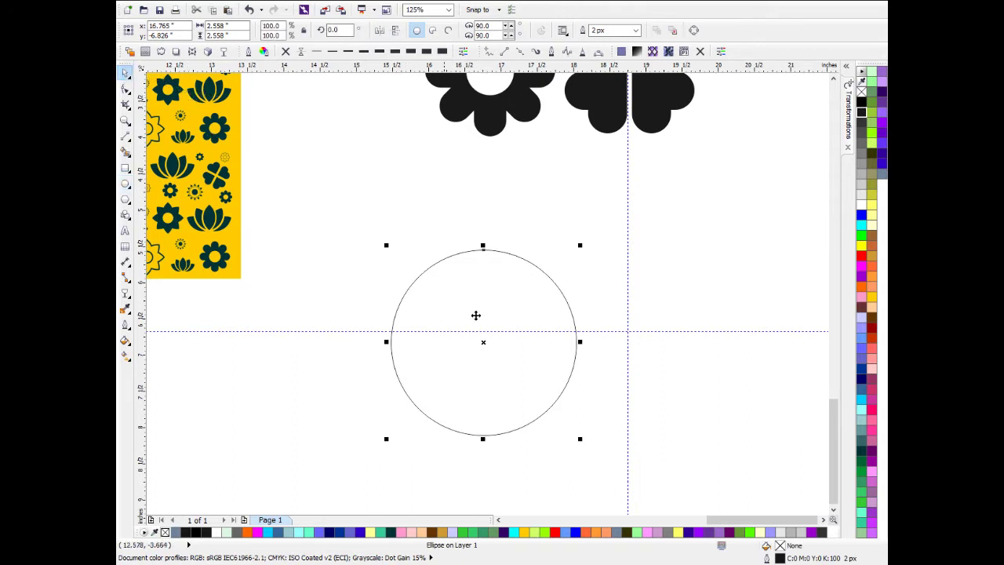
{"action": "left_click_drag", "start_coordinate": [484, 344], "coordinate": [643, 329]}
{"action": "scroll", "coordinate": [653, 311], "scroll_direction": "up", "scroll_amount": 1}
{"action": "scroll", "coordinate": [675, 301], "scroll_direction": "down", "scroll_amount": 1}
{"action": "left_click_drag", "start_coordinate": [691, 298], "coordinate": [592, 299]}
{"action": "left_click_drag", "start_coordinate": [665, 280], "coordinate": [564, 269]}
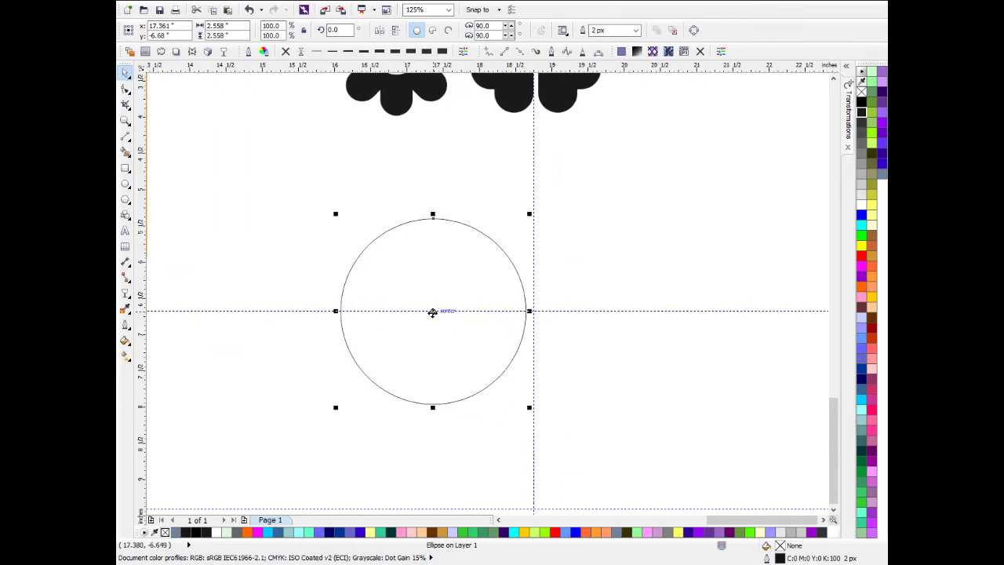
Step: Copy the circle sideways so the two overlap, and create a petal from the overlap with Smart Fill
{"action": "left_click_drag", "start_coordinate": [433, 312], "coordinate": [550, 313]}
{"action": "left_click", "coordinate": [675, 224]}
{"action": "left_click", "coordinate": [128, 152]}
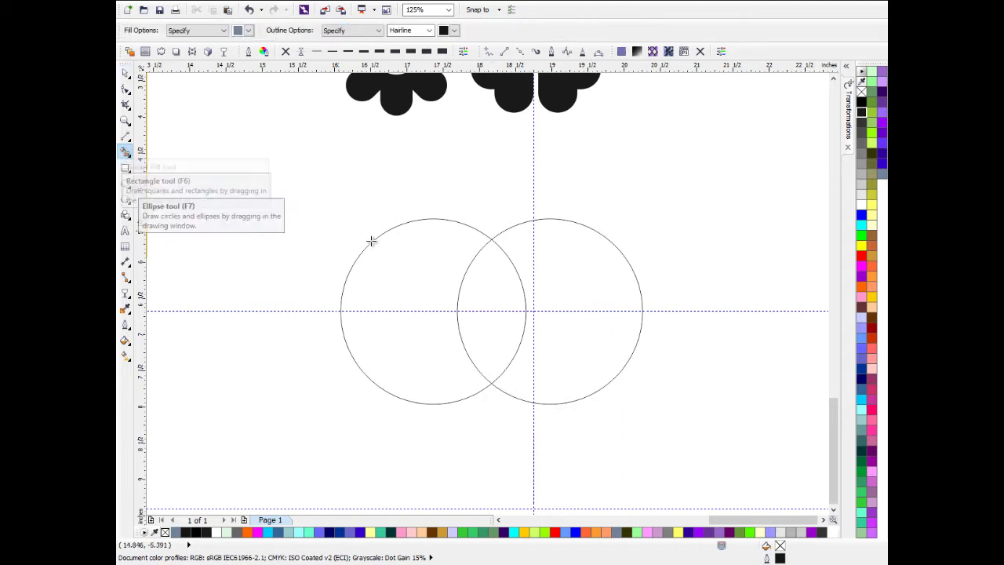
{"action": "left_click", "coordinate": [484, 291]}
Step: Delete both circles, keeping only the petal shape
{"action": "left_click", "coordinate": [125, 73]}
{"action": "left_click", "coordinate": [598, 255]}
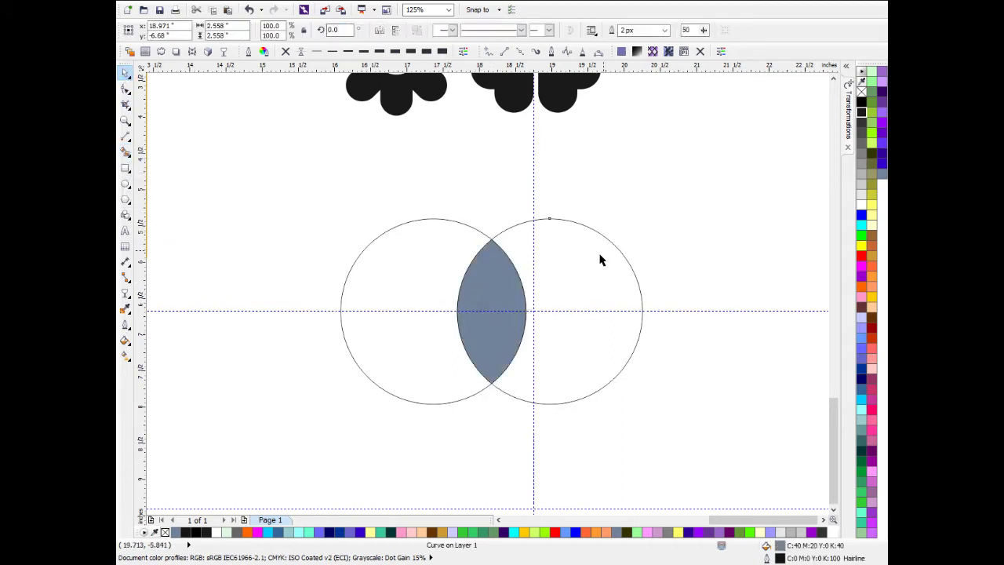
{"action": "key", "text": "Delete"}
{"action": "left_click", "coordinate": [423, 256]}
{"action": "key", "text": "Delete"}
Step: Fill the petal with dark grey #1A1A1A
{"action": "left_click", "coordinate": [500, 288]}
{"action": "left_click_drag", "start_coordinate": [506, 286], "coordinate": [528, 223]}
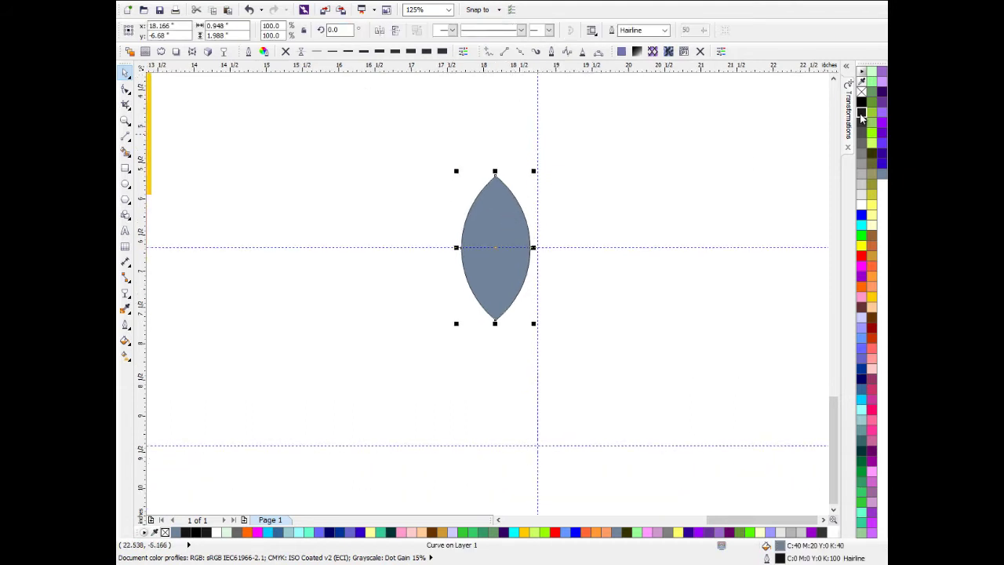
{"action": "left_click", "coordinate": [862, 113]}
{"action": "left_click", "coordinate": [862, 108]}
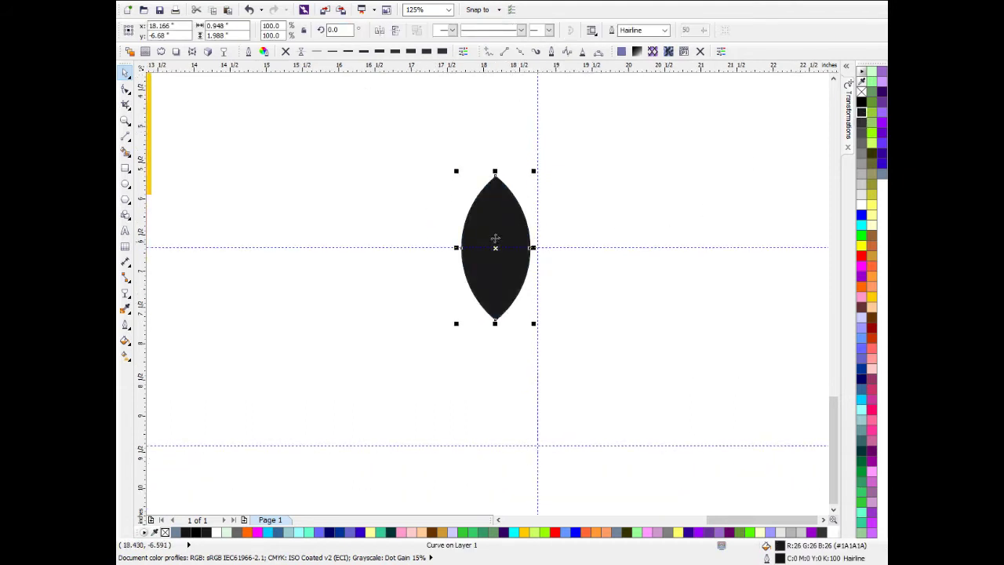
Step: Move the petal's rotation centre to its lower tip
{"action": "scroll", "coordinate": [495, 238], "scroll_direction": "up", "scroll_amount": 1}
{"action": "scroll", "coordinate": [488, 240], "scroll_direction": "up", "scroll_amount": 1}
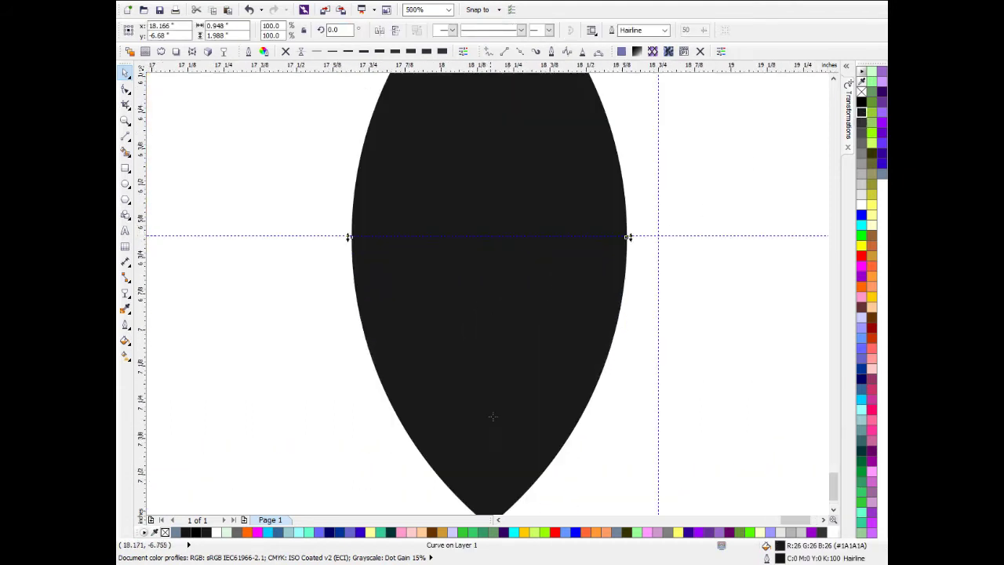
{"action": "left_click_drag", "start_coordinate": [507, 370], "coordinate": [504, 218]}
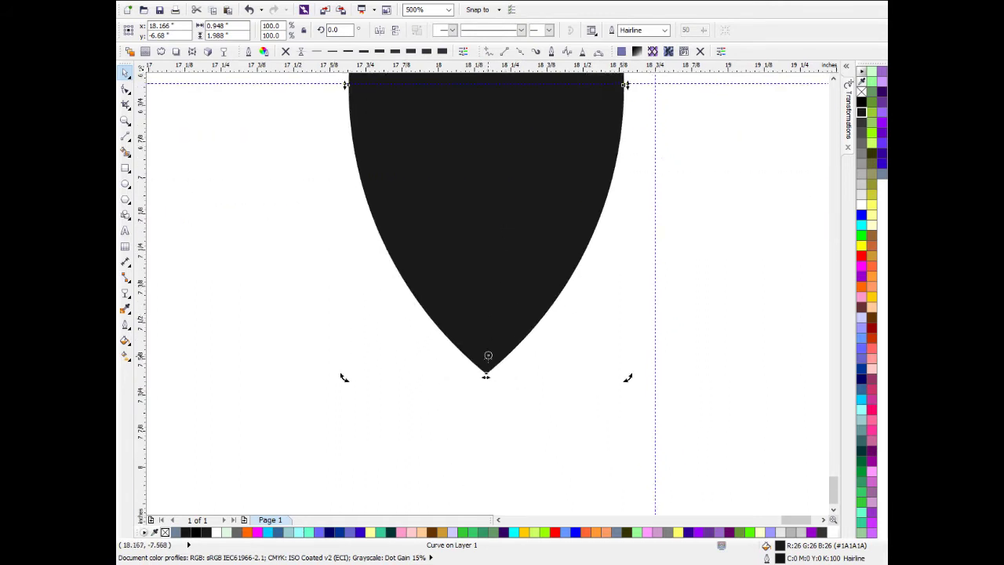
{"action": "scroll", "coordinate": [505, 303], "scroll_direction": "down", "scroll_amount": 2}
{"action": "scroll", "coordinate": [498, 279], "scroll_direction": "up", "scroll_amount": 1}
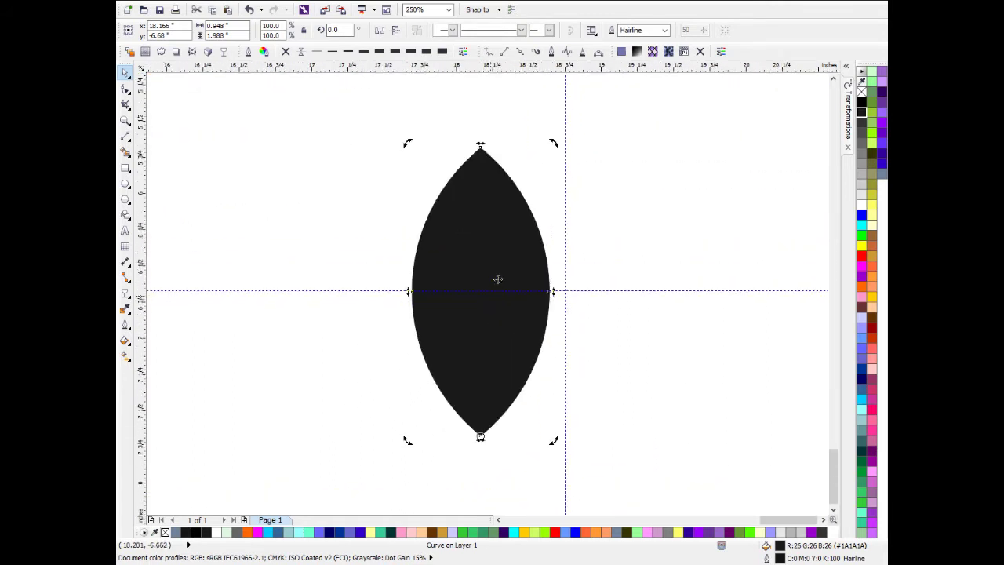
Step: Rotate a copy of the petal 30° clockwise about its lower tip and repeat the duplication once
{"action": "mouse_move", "coordinate": [559, 148]}
{"action": "left_mouse_down"}
{"action": "mouse_move", "coordinate": [648, 247]}
{"action": "mouse_move", "coordinate": [550, 152]}
{"action": "left_mouse_up"}
{"action": "key", "text": "ctrl+d"}
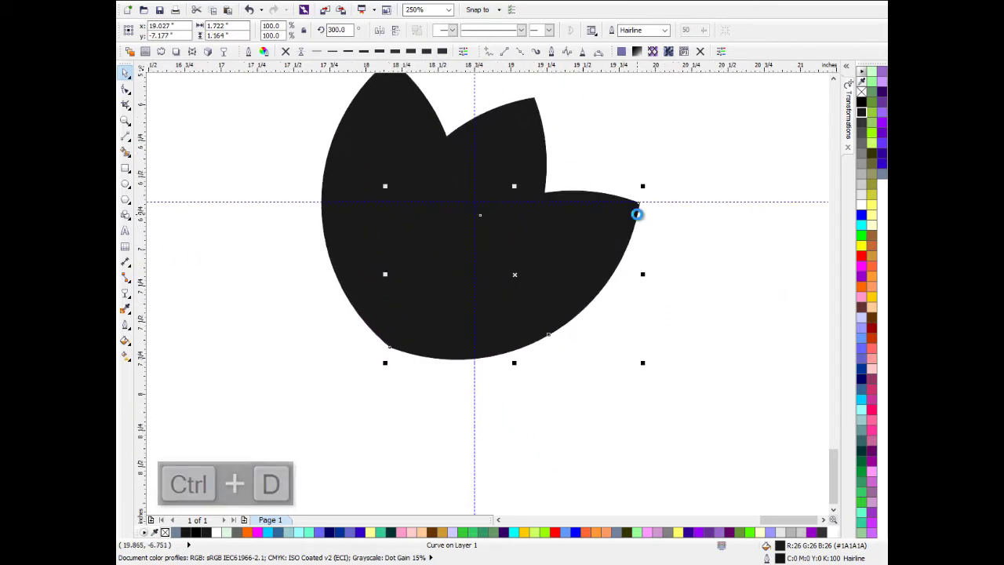
{"action": "scroll", "coordinate": [637, 216], "scroll_direction": "down", "scroll_amount": 1}
{"action": "left_click", "coordinate": [670, 245]}
Step: Rotate two copies of the upright petal counterclockwise in 30° steps about its lower tip to complete the five-petal lotus
{"action": "left_click", "coordinate": [508, 152]}
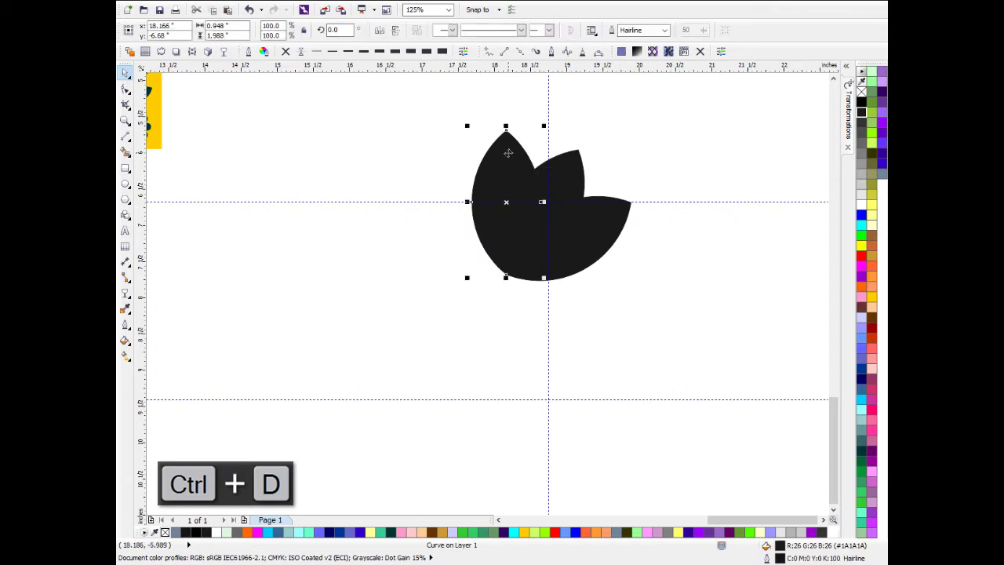
{"action": "left_click_drag", "start_coordinate": [468, 126], "coordinate": [416, 191]}
{"action": "left_click", "coordinate": [627, 288]}
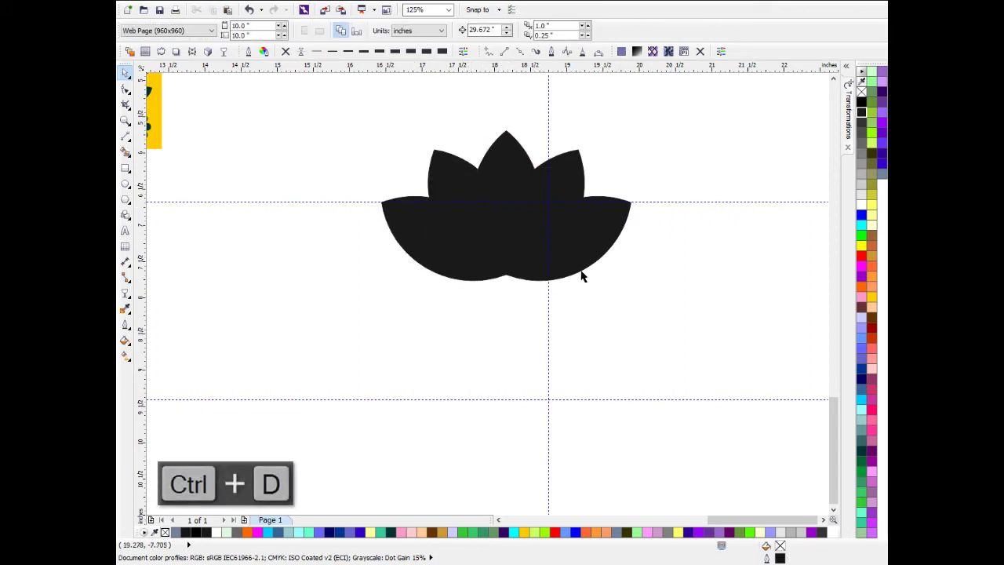
{"action": "left_click_drag", "start_coordinate": [618, 292], "coordinate": [643, 349]}
Step: Add a one-step outside contour with a 0.069 inch offset to the middle petal and fill it with light grey
{"action": "left_click", "coordinate": [540, 217]}
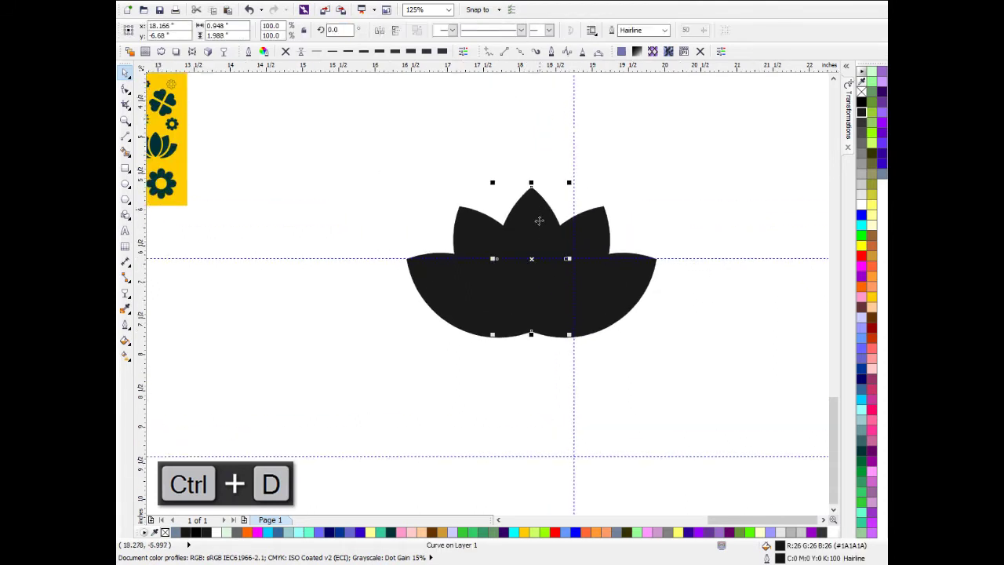
{"action": "scroll", "coordinate": [574, 248], "scroll_direction": "up", "scroll_amount": 1}
{"action": "left_click", "coordinate": [696, 117]}
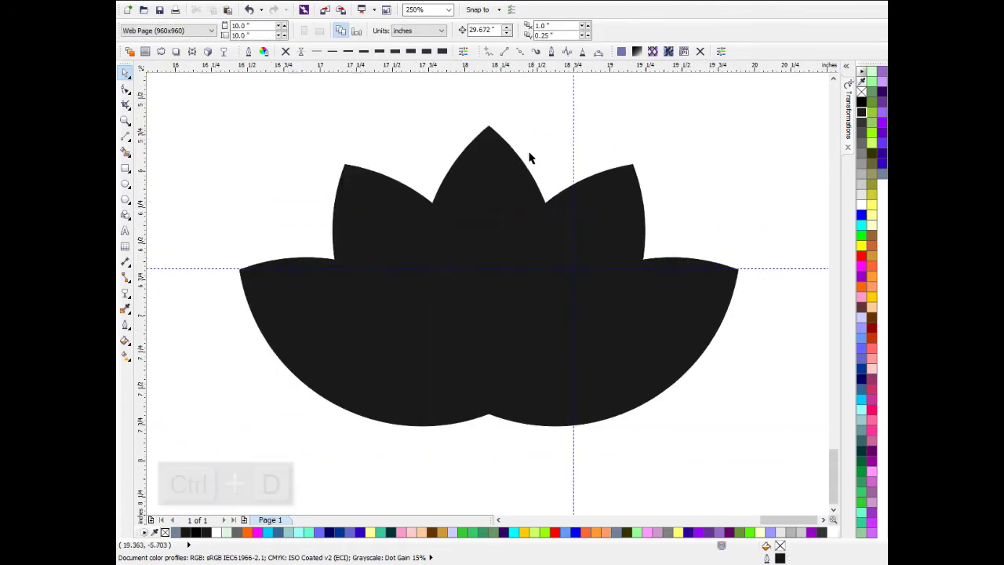
{"action": "left_click", "coordinate": [508, 170]}
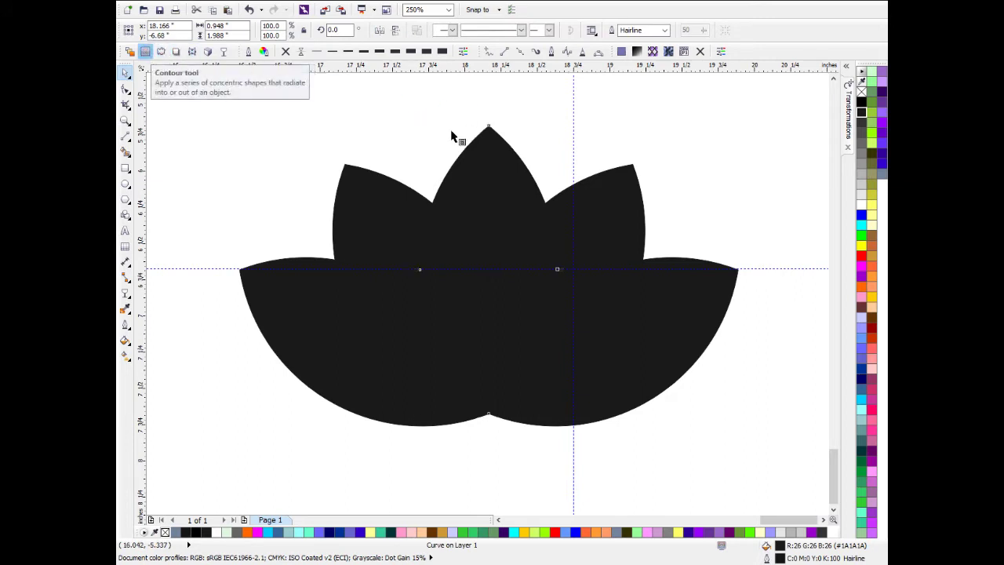
{"action": "scroll", "coordinate": [458, 187], "scroll_direction": "up", "scroll_amount": 1}
{"action": "left_click_drag", "start_coordinate": [443, 170], "coordinate": [359, 141]}
{"action": "scroll", "coordinate": [548, 181], "scroll_direction": "down", "scroll_amount": 1}
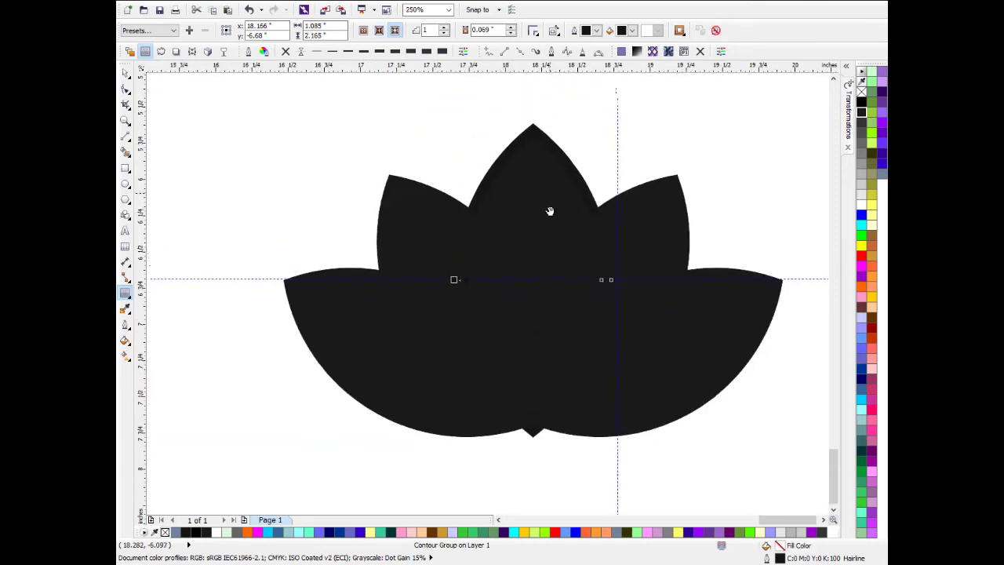
{"action": "left_click", "coordinate": [632, 33]}
{"action": "left_click", "coordinate": [621, 52]}
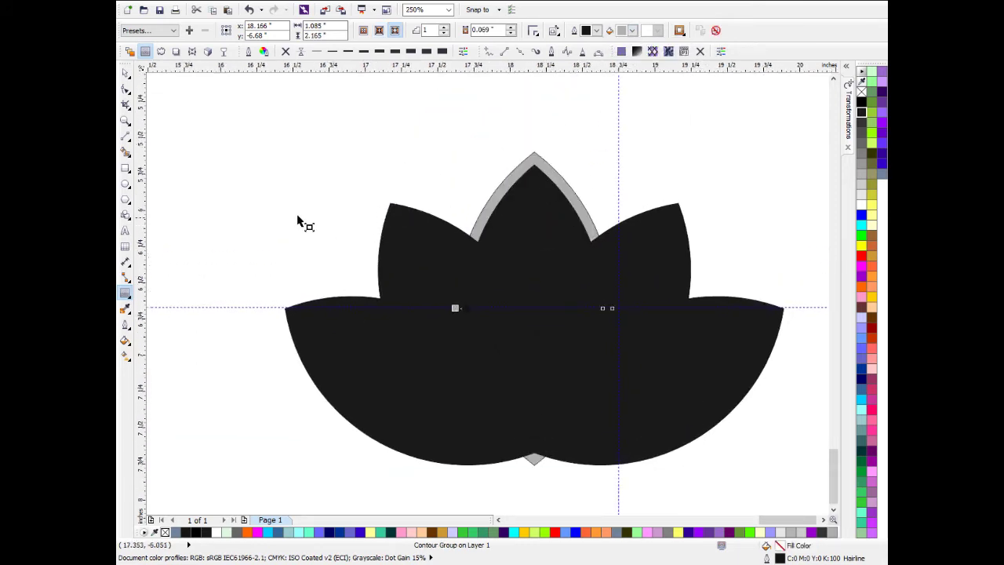
Step: Break the grey contour apart from the middle petal
{"action": "left_click", "coordinate": [127, 74]}
{"action": "scroll", "coordinate": [515, 179], "scroll_direction": "up", "scroll_amount": 1}
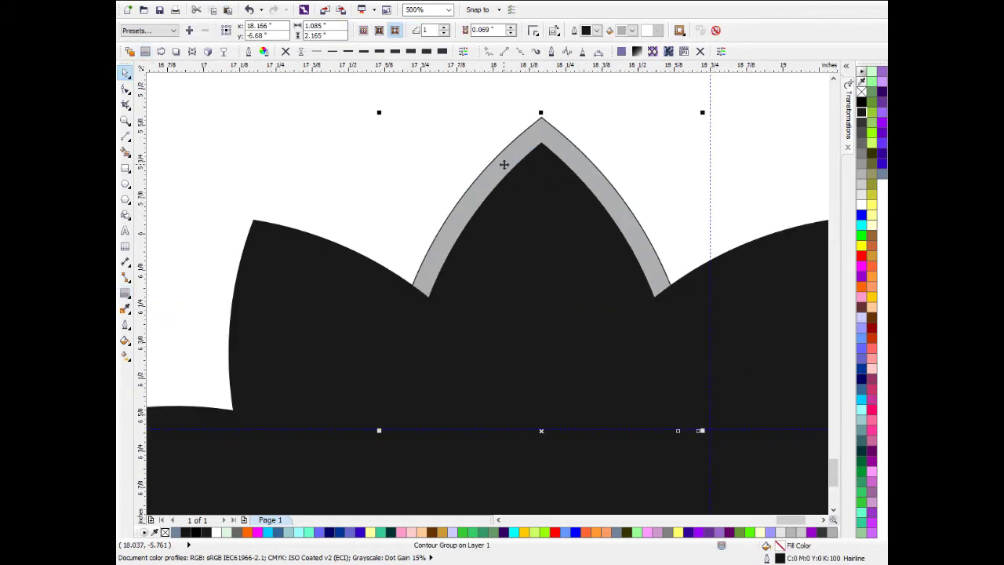
{"action": "key", "text": "ctrl+k"}
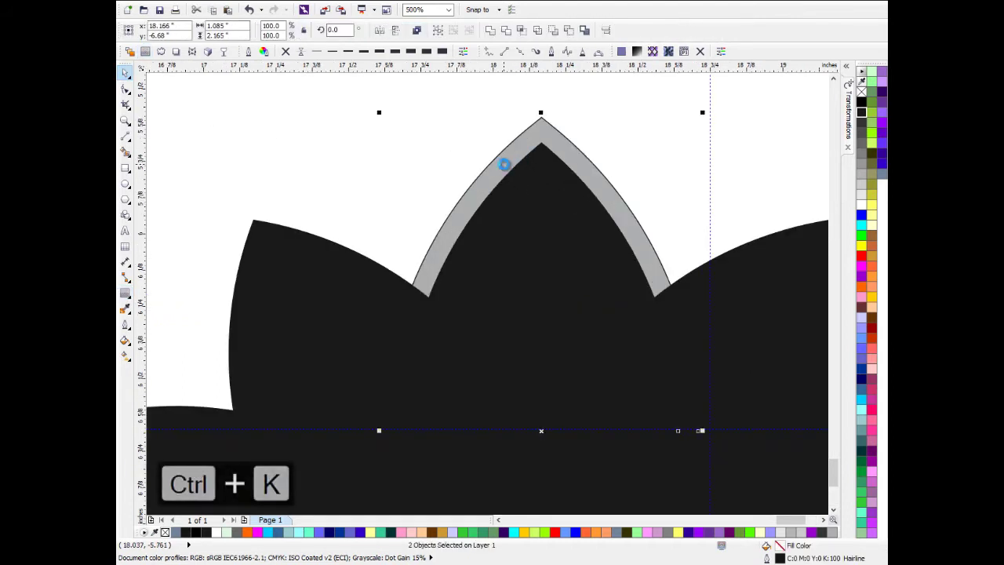
{"action": "left_click", "coordinate": [635, 123]}
Step: Trim the upper-right petal with the grey contour shape
{"action": "scroll", "coordinate": [627, 126], "scroll_direction": "down", "scroll_amount": 1}
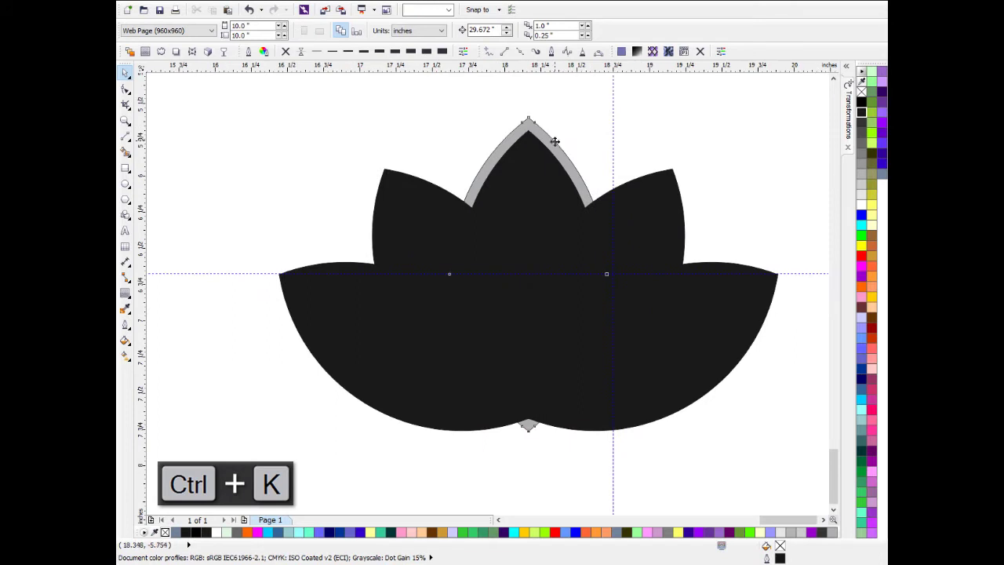
{"action": "left_click", "coordinate": [670, 196]}
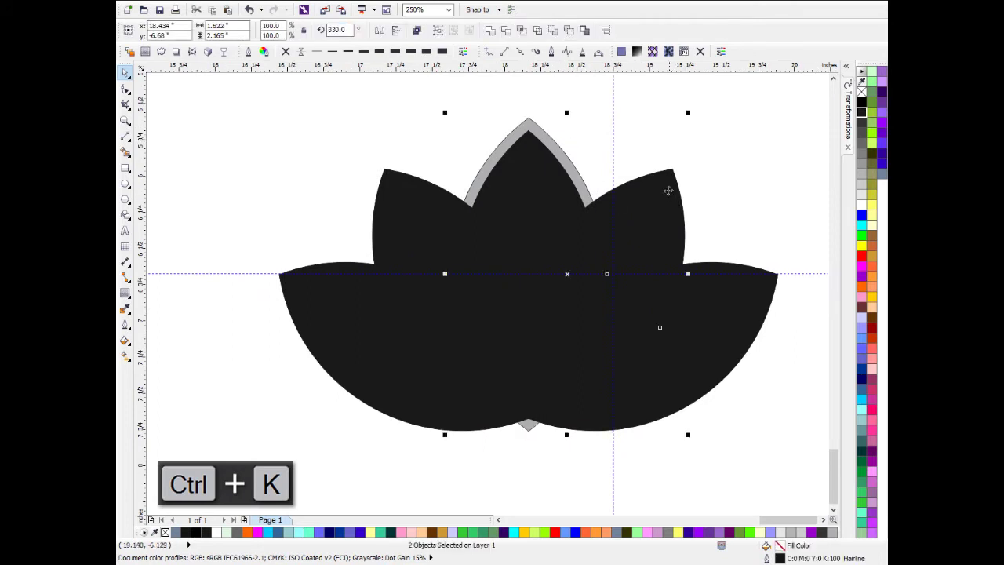
{"action": "left_click", "coordinate": [506, 30]}
{"action": "left_click", "coordinate": [746, 209]}
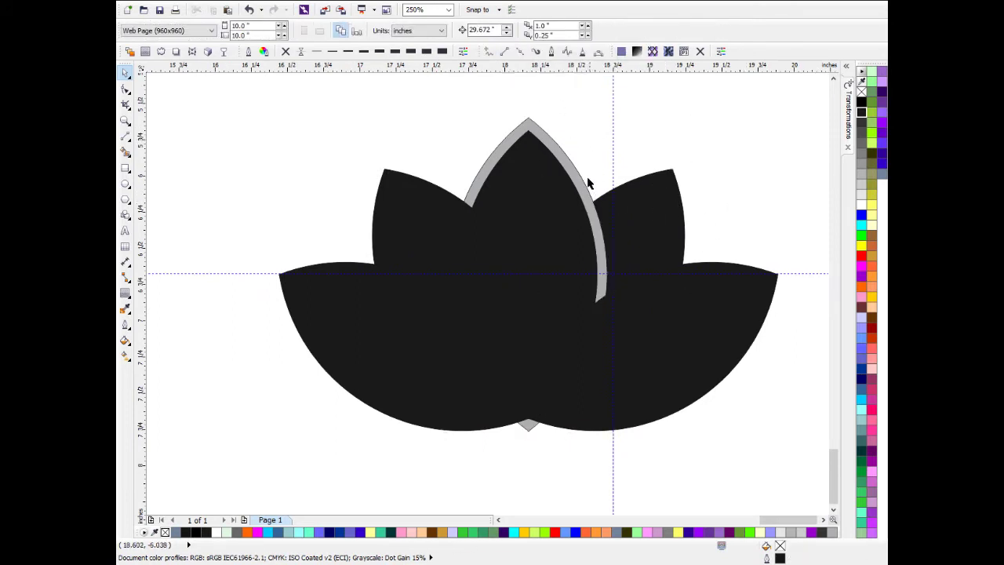
Step: Set the grey contour's rotation centre at the petals' shared lower tip and rotate it 30° clockwise onto the upper-right petal
{"action": "left_click", "coordinate": [579, 182]}
{"action": "scroll", "coordinate": [578, 182], "scroll_direction": "down", "scroll_amount": 2}
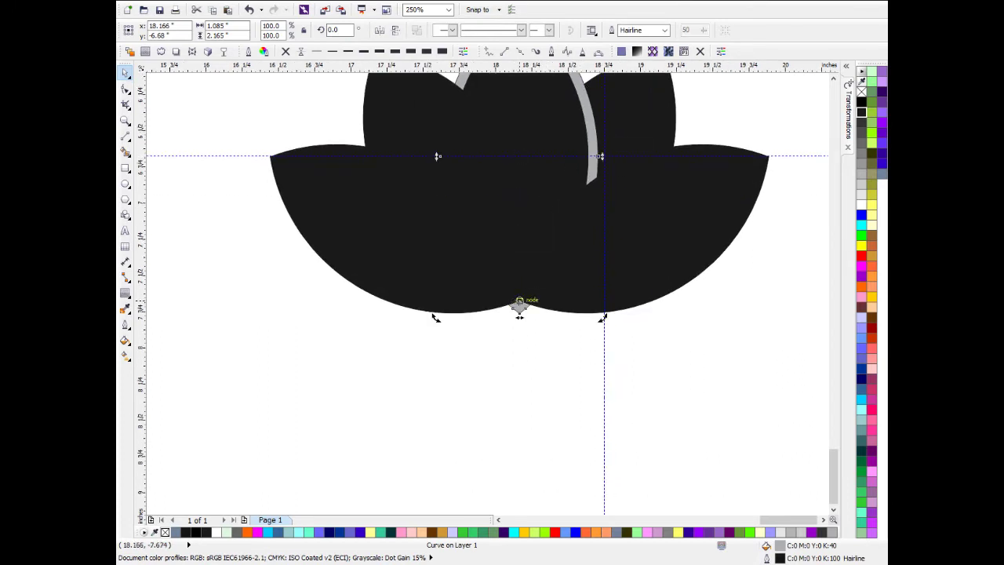
{"action": "scroll", "coordinate": [588, 210], "scroll_direction": "up", "scroll_amount": 2}
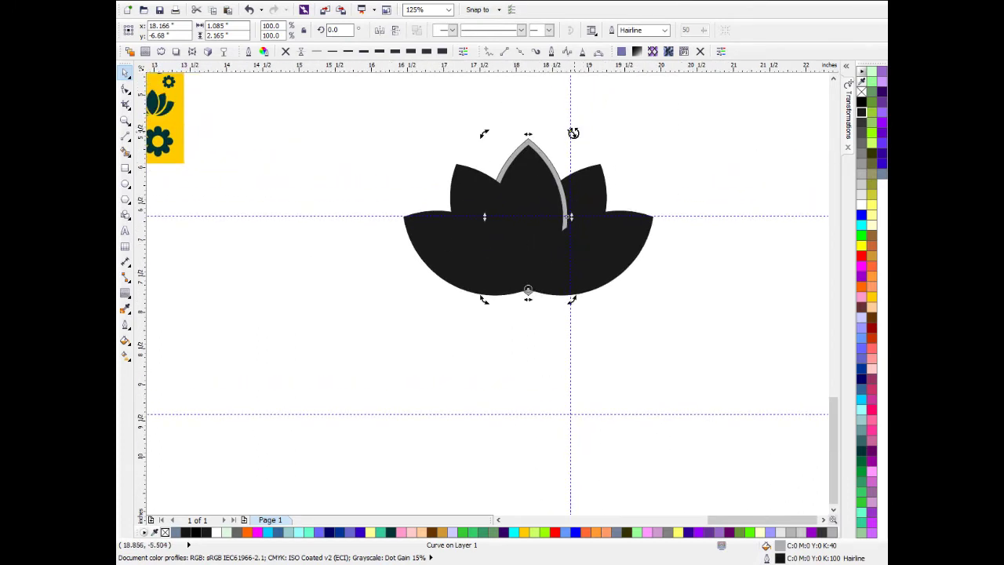
{"action": "left_click_drag", "start_coordinate": [573, 133], "coordinate": [645, 175]}
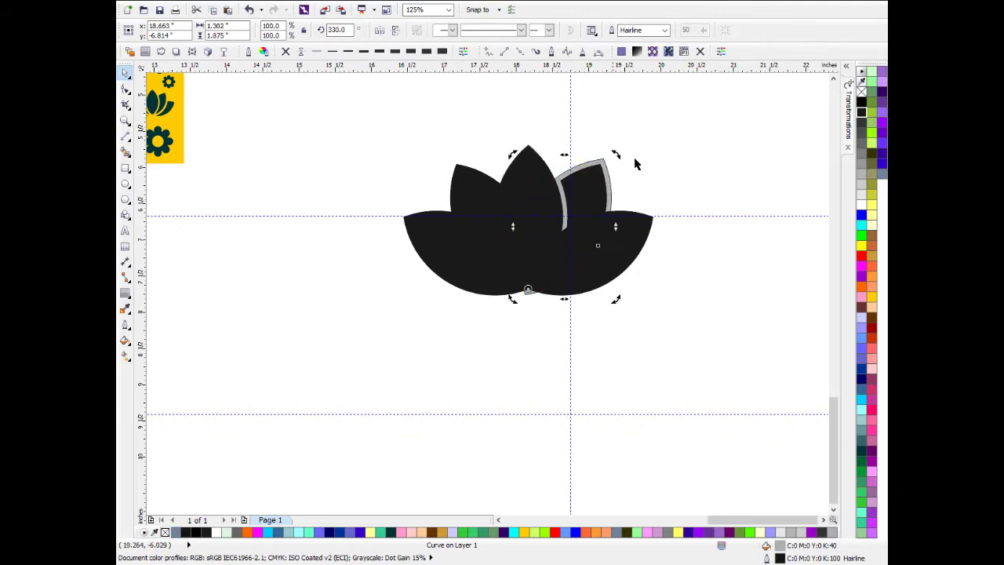
Step: Trim the lower-right petal with the grey contour shape
{"action": "scroll", "coordinate": [630, 170], "scroll_direction": "up", "scroll_amount": 2}
{"action": "left_click", "coordinate": [679, 162]}
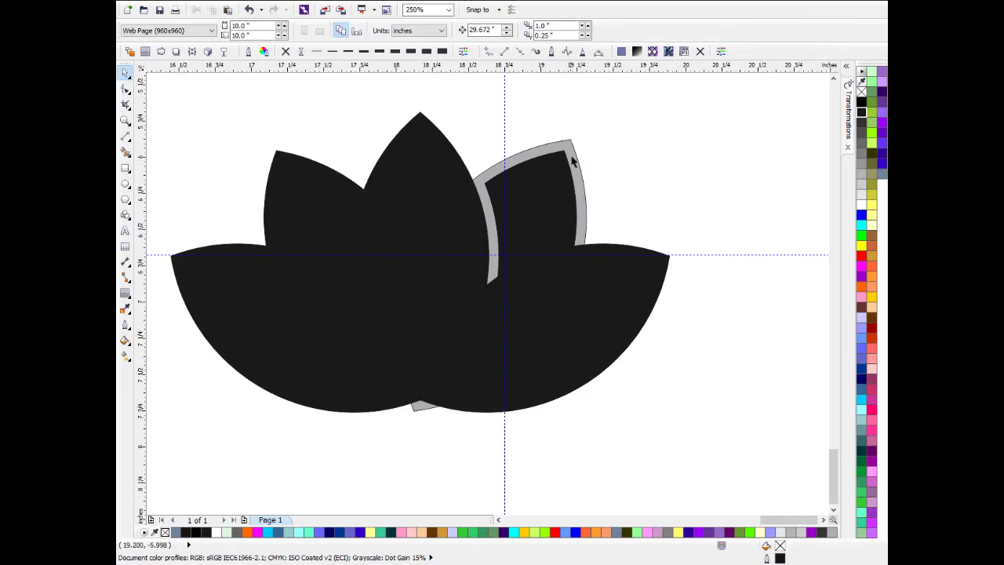
{"action": "left_click", "coordinate": [573, 162]}
{"action": "left_click", "coordinate": [635, 270], "text": "shift"}
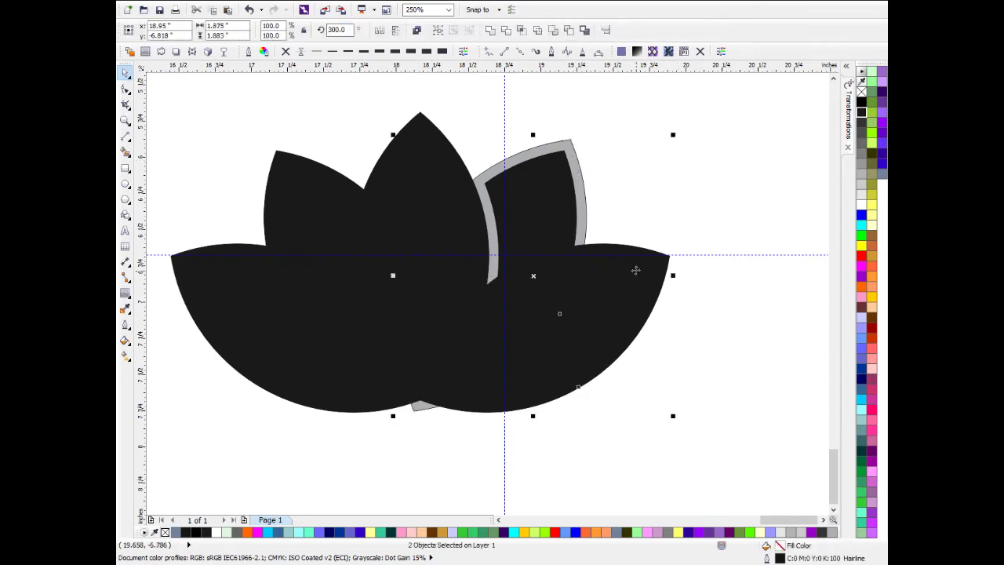
{"action": "left_click", "coordinate": [508, 35]}
{"action": "left_click", "coordinate": [666, 175]}
{"action": "scroll", "coordinate": [620, 197], "scroll_direction": "down", "scroll_amount": 2}
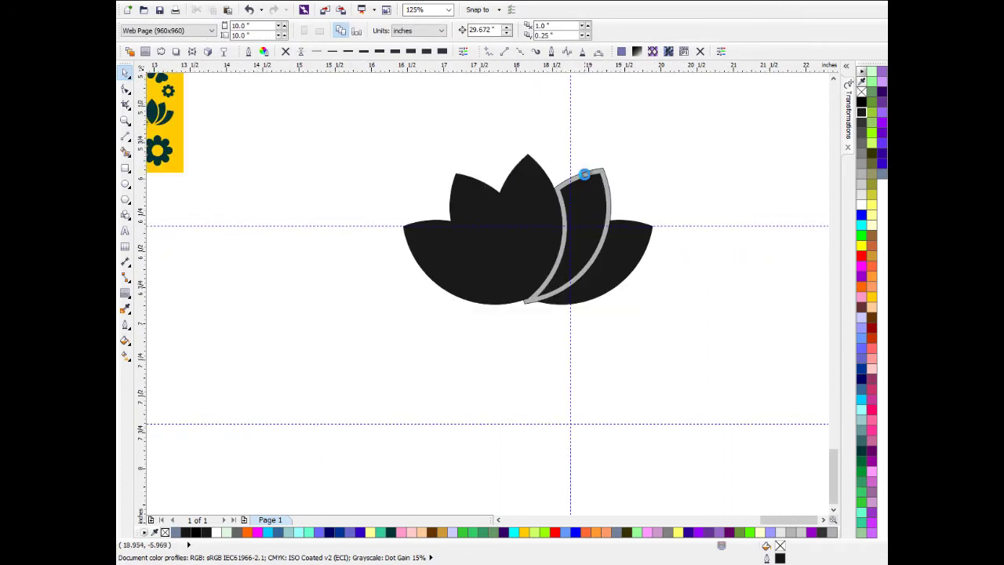
{"action": "scroll", "coordinate": [584, 174], "scroll_direction": "up", "scroll_amount": 2}
{"action": "key", "text": "Delete"}
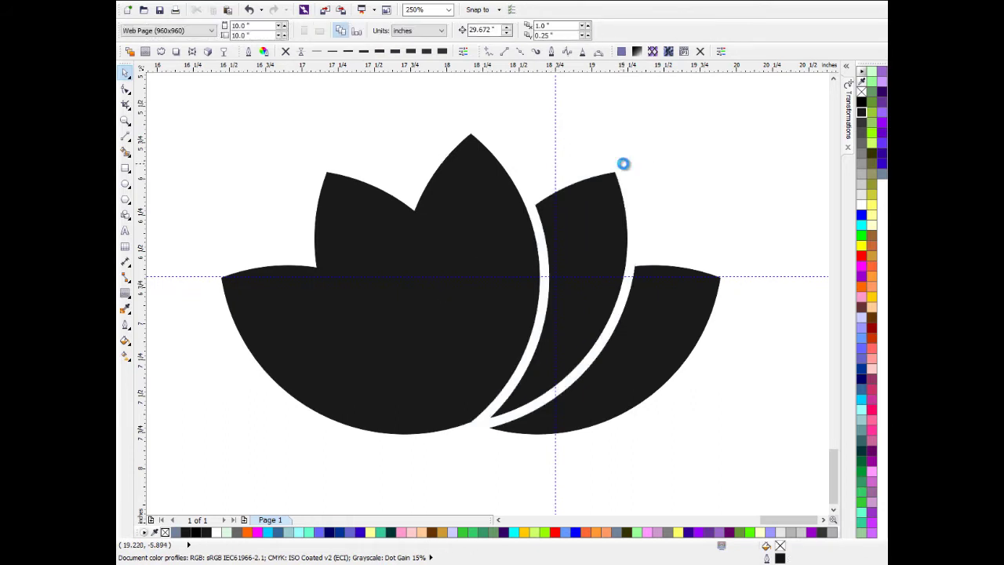
{"action": "scroll", "coordinate": [623, 161], "scroll_direction": "down", "scroll_amount": 2}
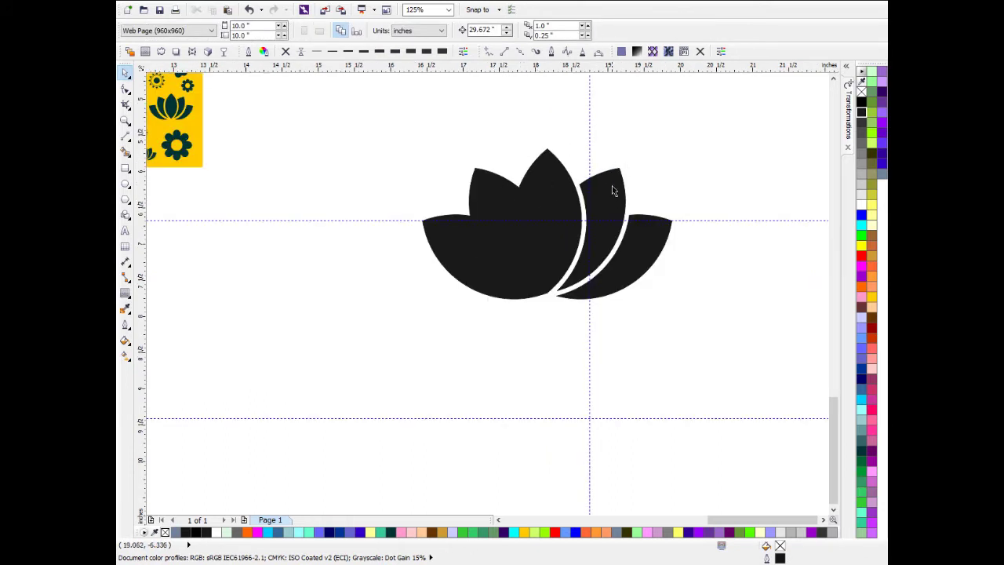
{"action": "left_click", "coordinate": [613, 190]}
{"action": "left_click", "coordinate": [549, 253], "text": "shift"}
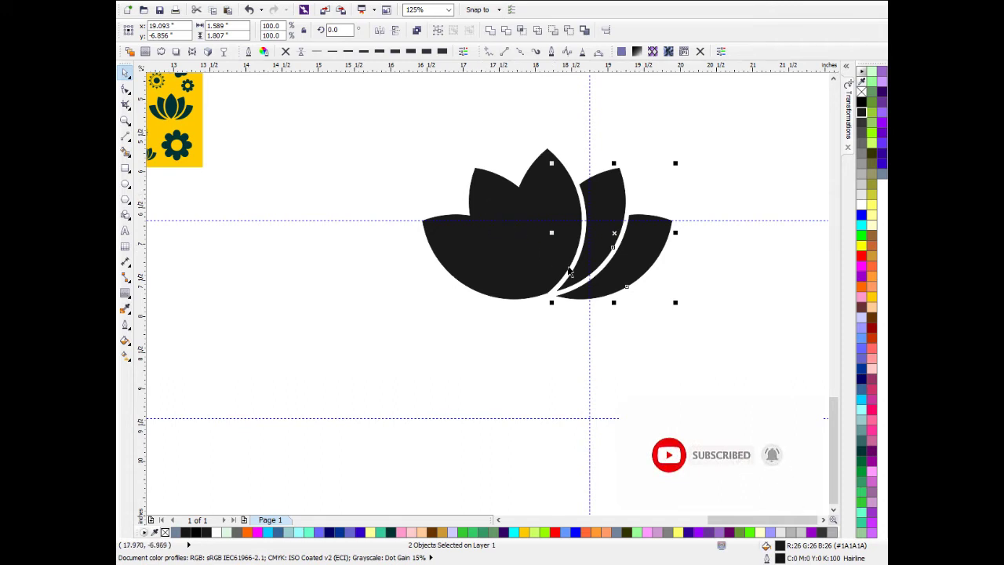
{"action": "left_click", "coordinate": [616, 339]}
{"action": "key", "text": "ctrl+z"}
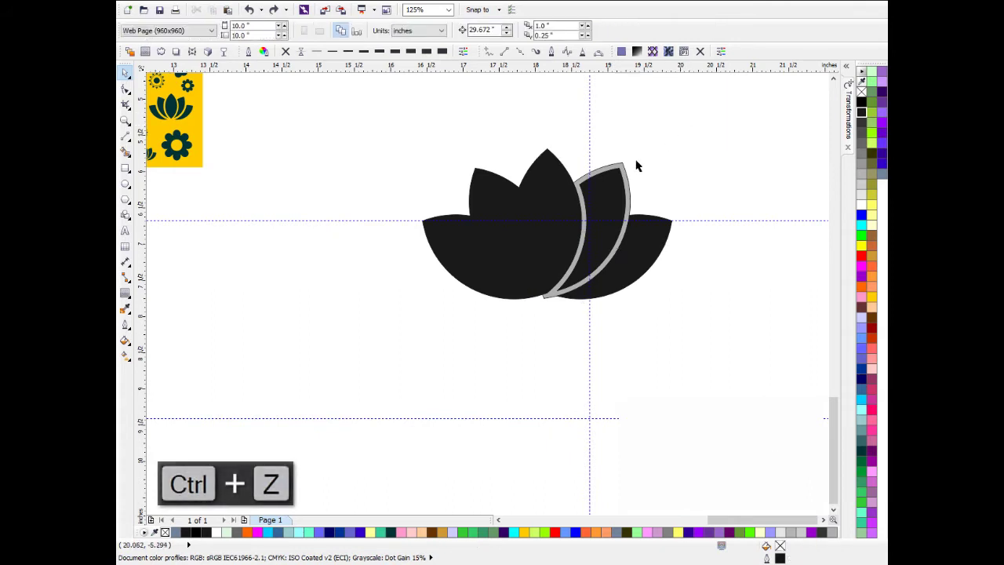
Step: Rotate the grey contour 30° counter-clockwise back onto the middle petal and trim the upper-left petal with it
{"action": "left_click", "coordinate": [622, 174]}
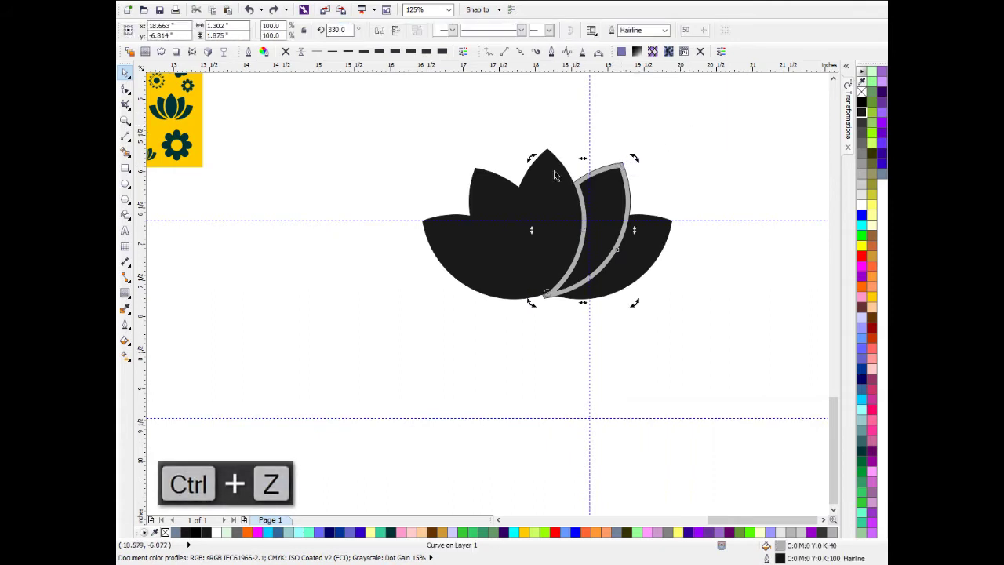
{"action": "left_click_drag", "start_coordinate": [531, 159], "coordinate": [444, 165]}
{"action": "scroll", "coordinate": [471, 139], "scroll_direction": "up", "scroll_amount": 3}
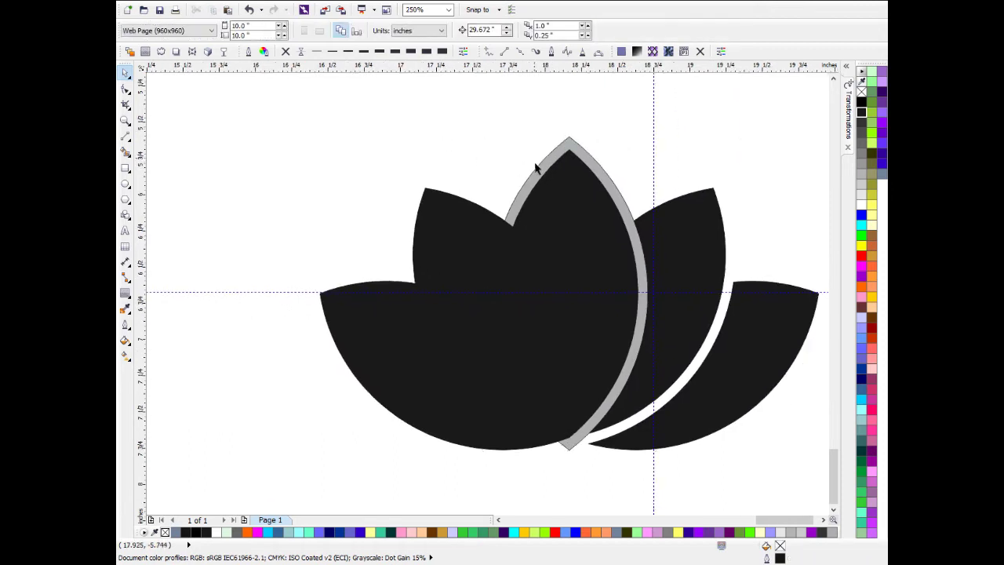
{"action": "left_click", "coordinate": [431, 218], "text": "shift"}
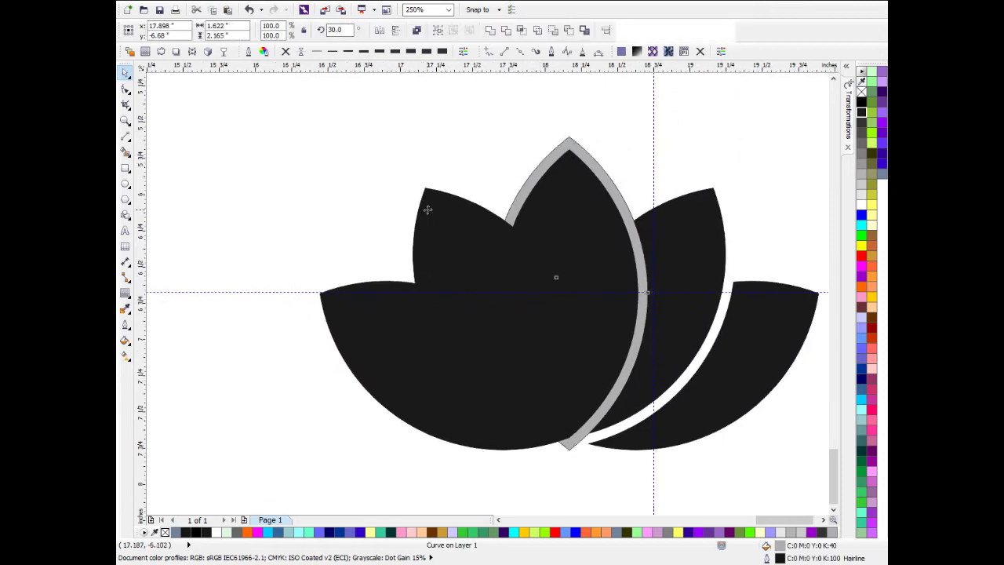
{"action": "left_click", "coordinate": [506, 30]}
Step: Rotate the grey contour about the petals' shared lower tip onto the upper-left petal, 30° counter-clockwise from vertical
{"action": "left_click", "coordinate": [553, 165]}
{"action": "left_click", "coordinate": [554, 165]}
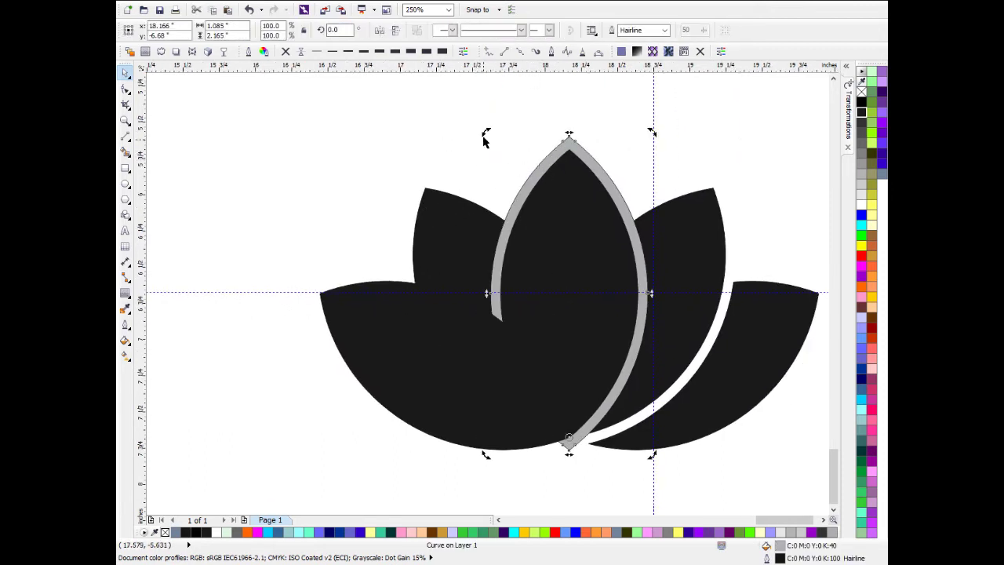
{"action": "left_click_drag", "start_coordinate": [483, 136], "coordinate": [303, 348]}
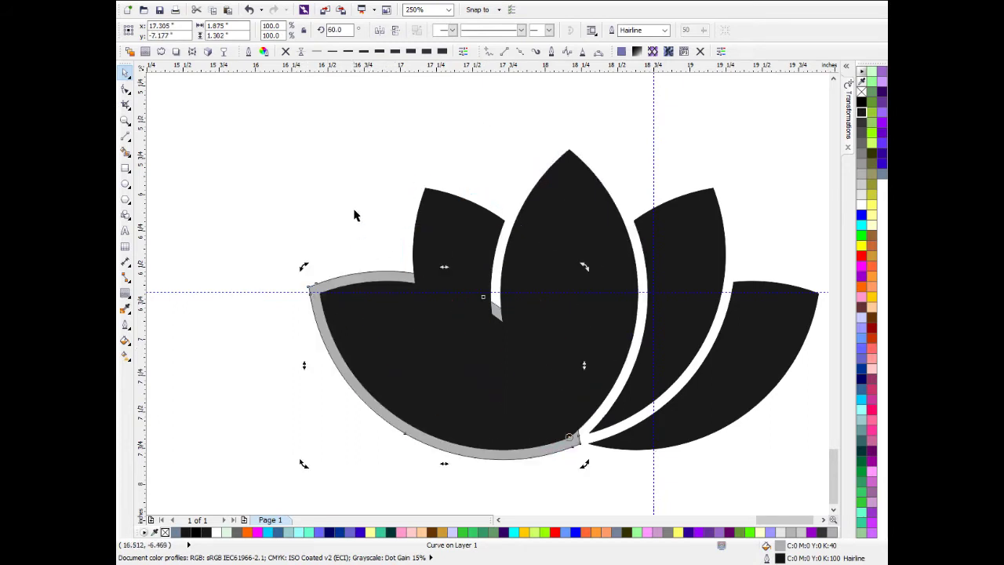
{"action": "left_click", "coordinate": [356, 216]}
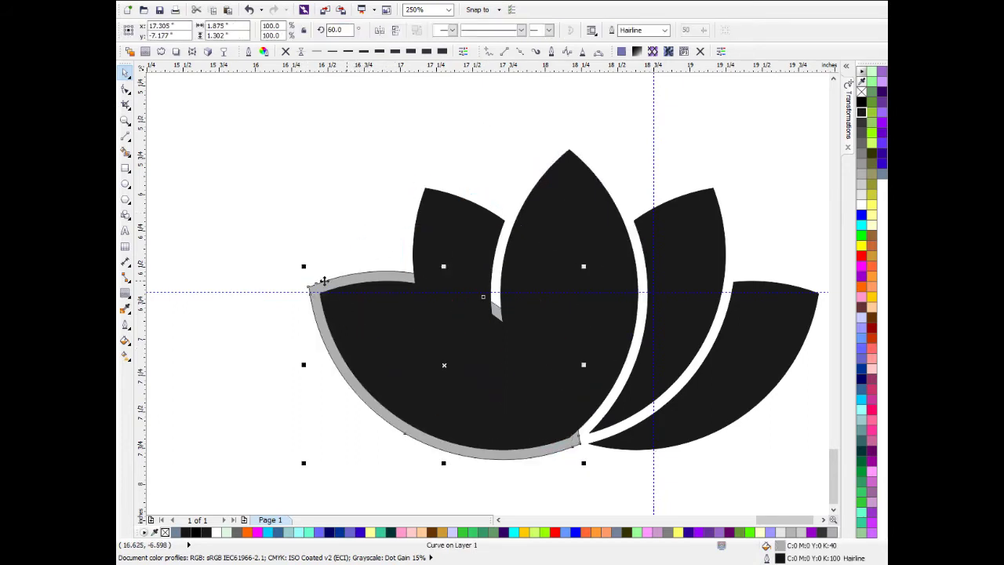
{"action": "left_click", "coordinate": [327, 287]}
{"action": "left_click_drag", "start_coordinate": [302, 264], "coordinate": [450, 165]}
Step: Trim the lower-left petal with the grey contour shape and delete the contour
{"action": "left_click", "coordinate": [345, 316]}
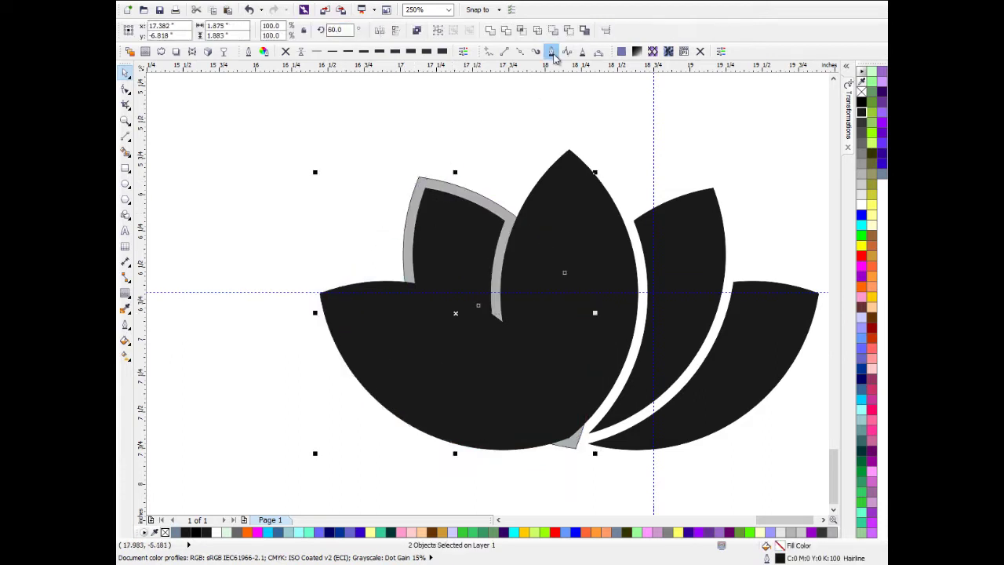
{"action": "scroll", "coordinate": [457, 137], "scroll_direction": "down", "scroll_amount": 2}
{"action": "left_click", "coordinate": [457, 137]}
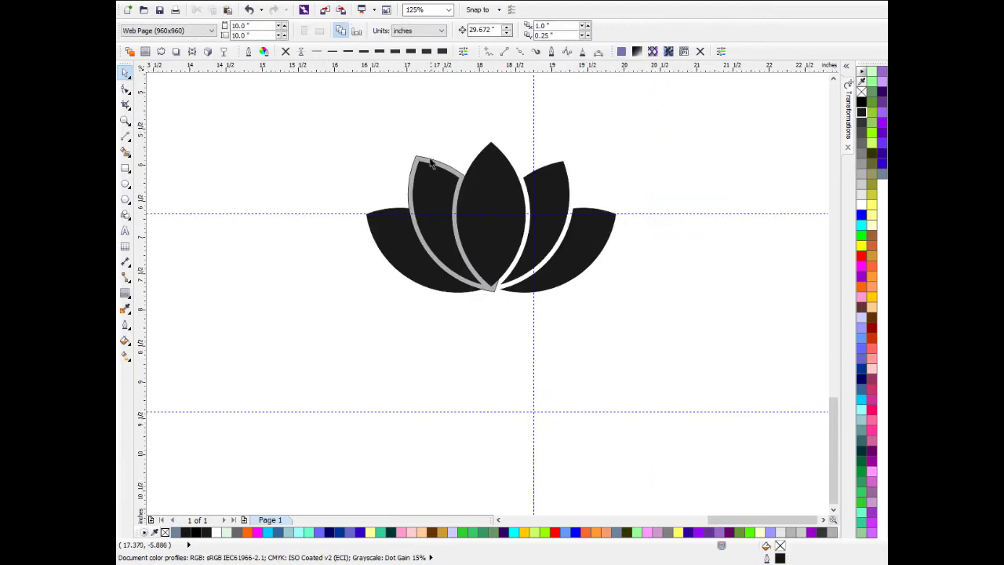
{"action": "left_click_drag", "start_coordinate": [421, 161], "coordinate": [679, 157]}
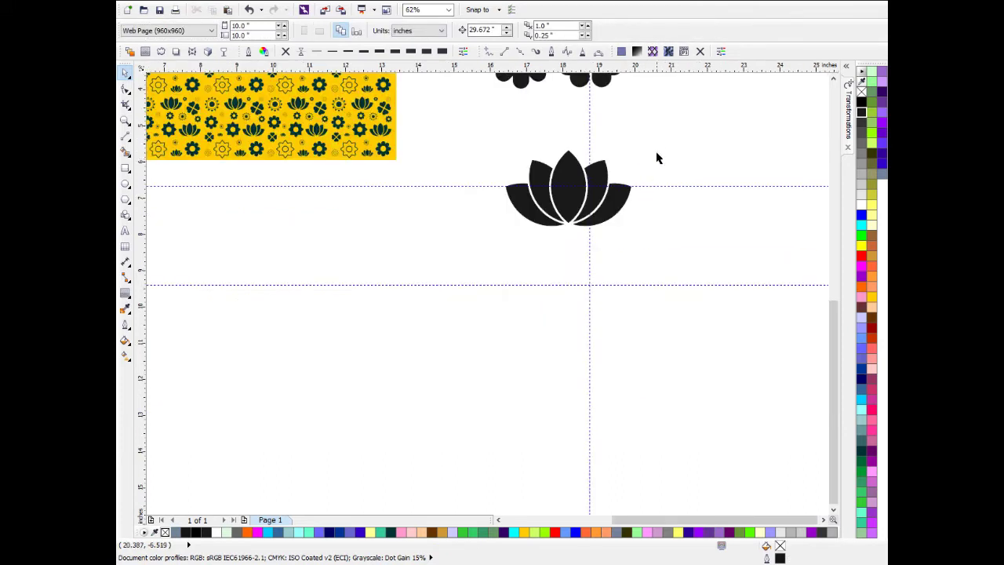
Step: Move the five lotus petals above the two finished flowers and scale the lotus to about 2.26 × 1.36 inches
{"action": "left_click_drag", "start_coordinate": [496, 241], "coordinate": [495, 242]}
{"action": "scroll", "coordinate": [591, 175], "scroll_direction": "up", "scroll_amount": 4}
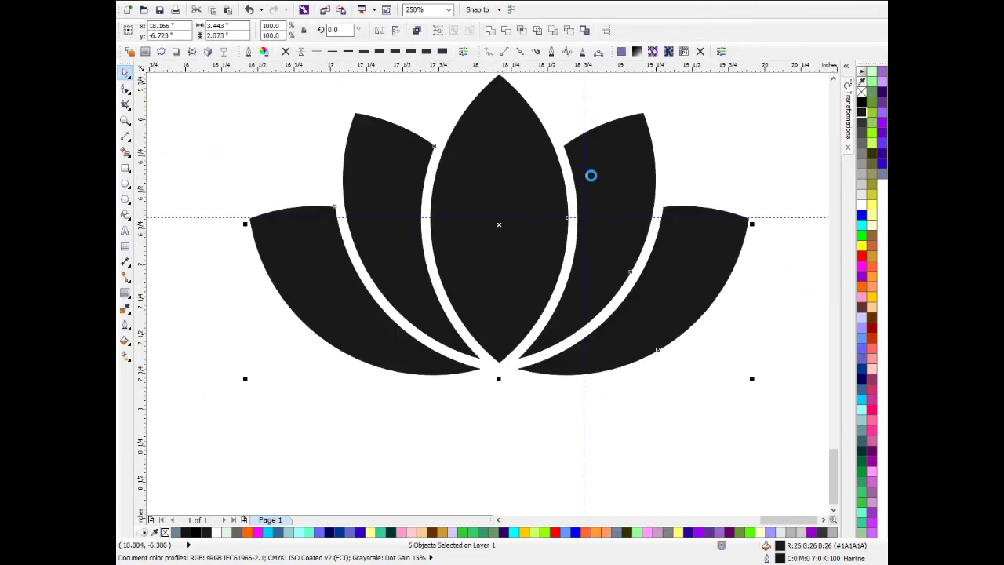
{"action": "scroll", "coordinate": [590, 175], "scroll_direction": "down", "scroll_amount": 4}
{"action": "left_click_drag", "start_coordinate": [634, 231], "coordinate": [593, 193]}
{"action": "left_click_drag", "start_coordinate": [595, 194], "coordinate": [619, 298]}
{"action": "left_click_drag", "start_coordinate": [566, 276], "coordinate": [586, 102]}
{"action": "scroll", "coordinate": [586, 102], "scroll_direction": "up", "scroll_amount": 4}
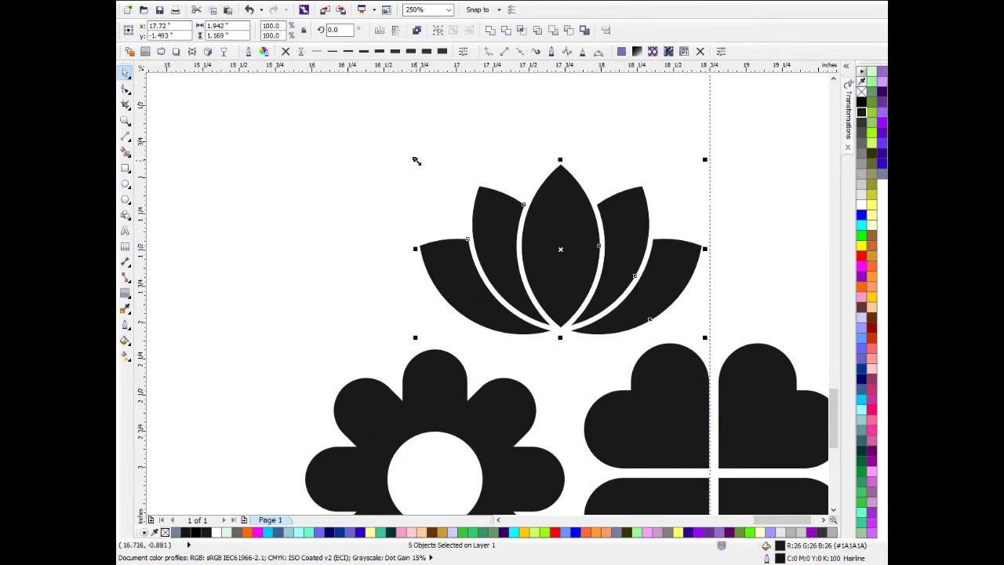
{"action": "left_click_drag", "start_coordinate": [415, 160], "coordinate": [372, 119]}
{"action": "scroll", "coordinate": [510, 176], "scroll_direction": "down", "scroll_amount": 6}
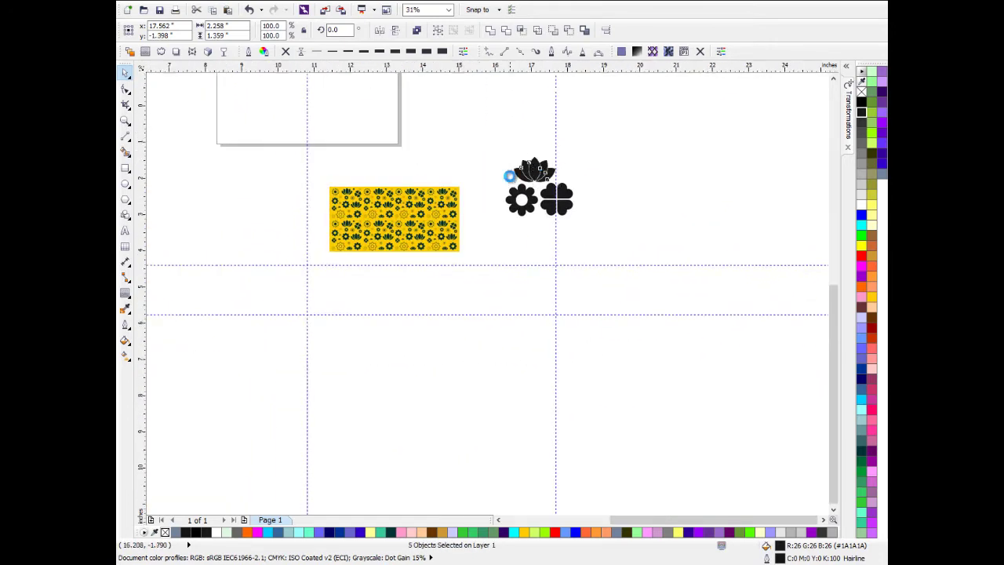
{"action": "scroll", "coordinate": [509, 176], "scroll_direction": "up", "scroll_amount": 2}
{"action": "left_click", "coordinate": [553, 284]}
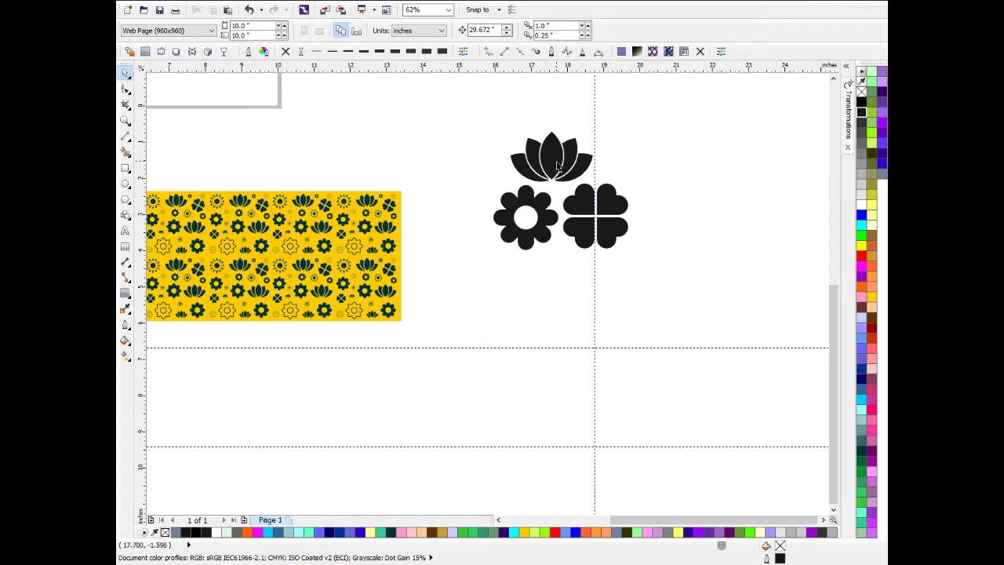
Step: Shift the whole lotus slightly up and to the right above the two finished flowers
{"action": "left_click_drag", "start_coordinate": [668, 192], "coordinate": [669, 191]}
{"action": "scroll", "coordinate": [576, 157], "scroll_direction": "up", "scroll_amount": 2}
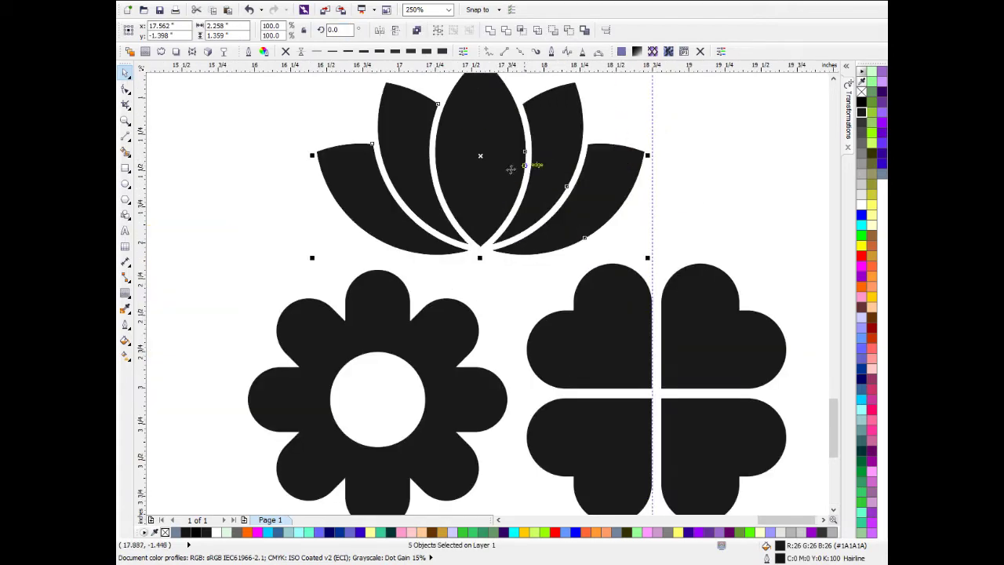
{"action": "left_click_drag", "start_coordinate": [504, 173], "coordinate": [530, 157]}
{"action": "scroll", "coordinate": [519, 143], "scroll_direction": "down", "scroll_amount": 1}
{"action": "left_click", "coordinate": [677, 168]}
{"action": "left_click_drag", "start_coordinate": [610, 220], "coordinate": [677, 197]}
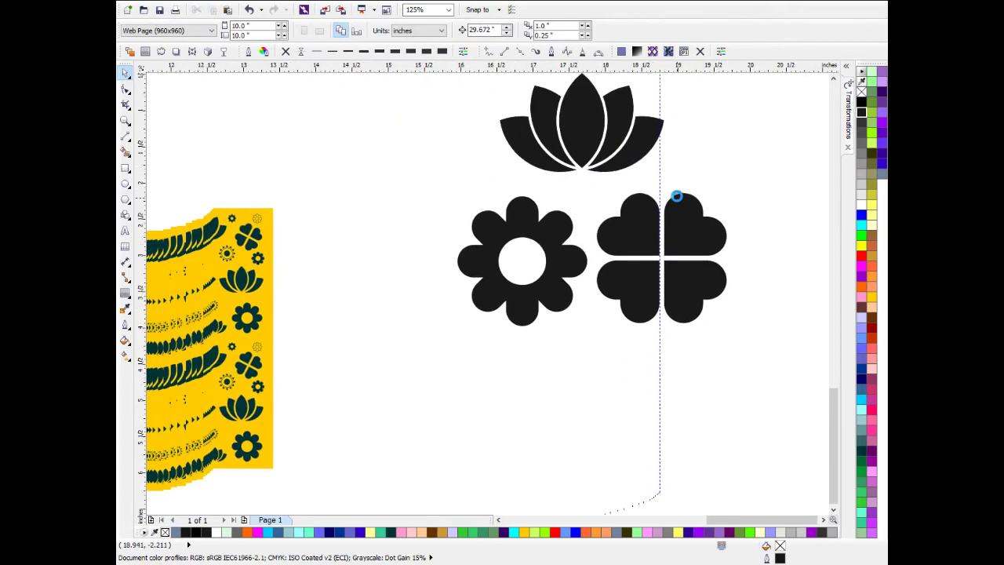
Step: Copy the lotus's middle petal below the flowers and scale the copy to 65.6%, about 0.62 × 1.30 inches
{"action": "left_click_drag", "start_coordinate": [588, 138], "coordinate": [586, 443]}
{"action": "right_click", "coordinate": [586, 442]}
{"action": "left_click_drag", "start_coordinate": [667, 384], "coordinate": [683, 241]}
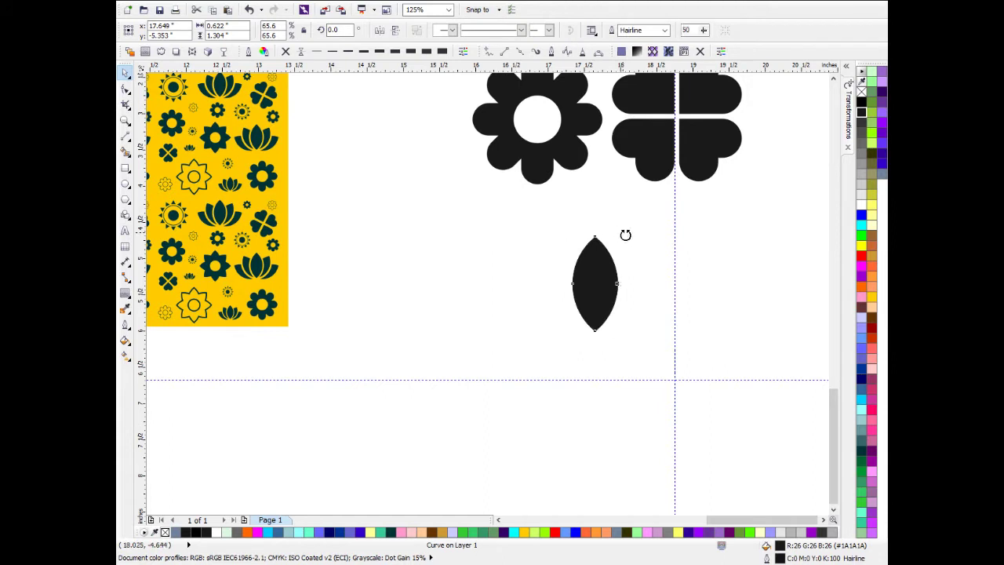
Step: Undo the trial rotation of the small petal and place its rotation centre at the middle of the petal
{"action": "left_click_drag", "start_coordinate": [624, 233], "coordinate": [666, 262]}
{"action": "key", "text": "ctrl+z"}
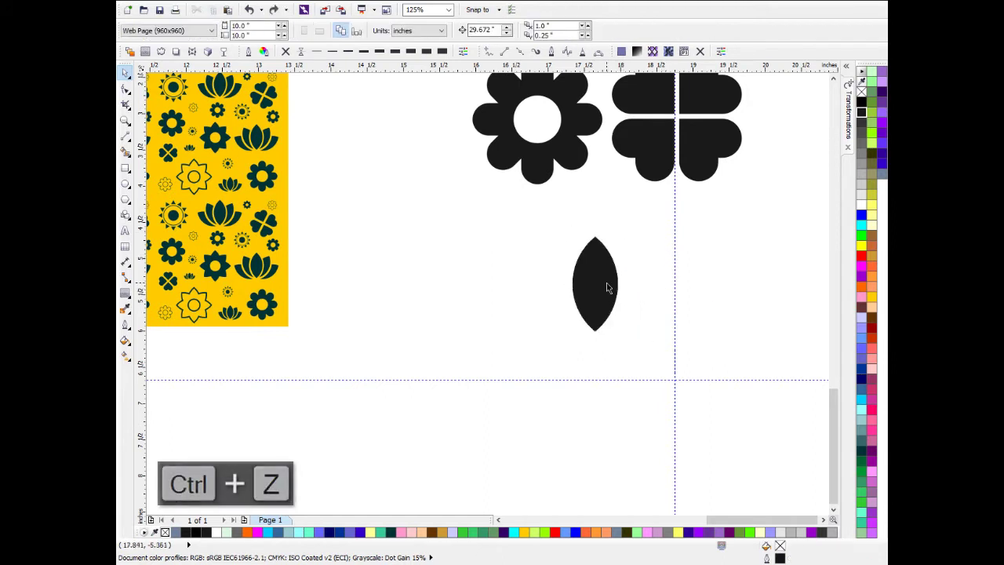
{"action": "scroll", "coordinate": [578, 305], "scroll_direction": "up", "scroll_amount": 4}
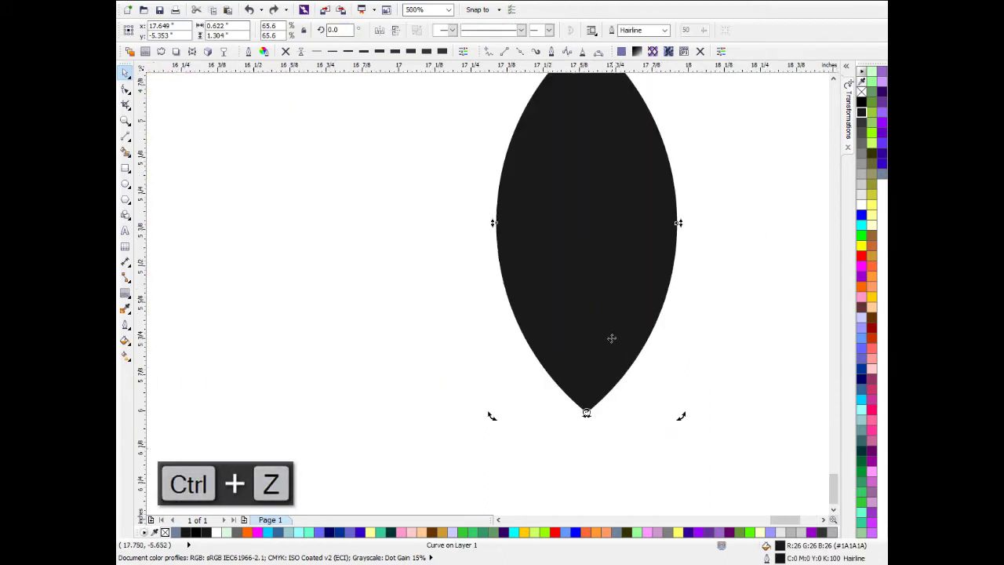
{"action": "scroll", "coordinate": [588, 222], "scroll_direction": "down", "scroll_amount": 4}
{"action": "left_click", "coordinate": [596, 226]}
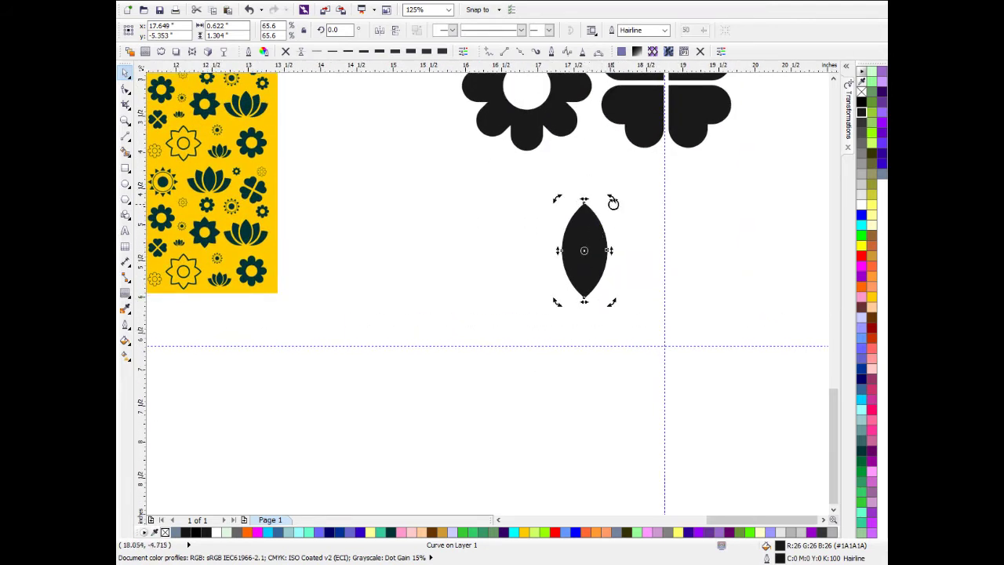
Step: Rotate a copy of the small petal 45° clockwise about its centre and repeat the duplication to form an eight-pointed flower
{"action": "left_click_drag", "start_coordinate": [613, 199], "coordinate": [660, 239]}
{"action": "key", "text": "ctrl+d"}
{"action": "key", "text": "ctrl+d"}
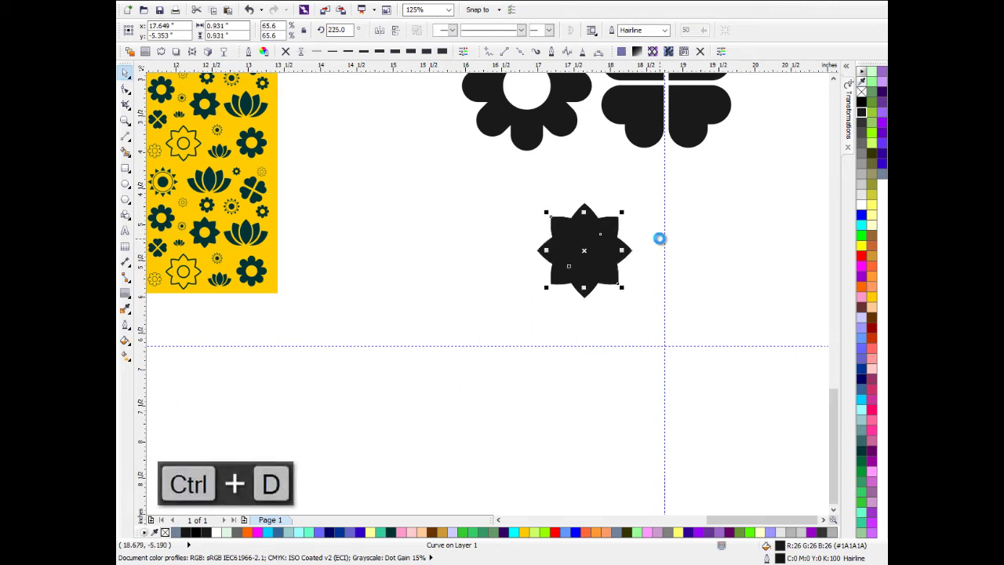
{"action": "left_click", "coordinate": [652, 249]}
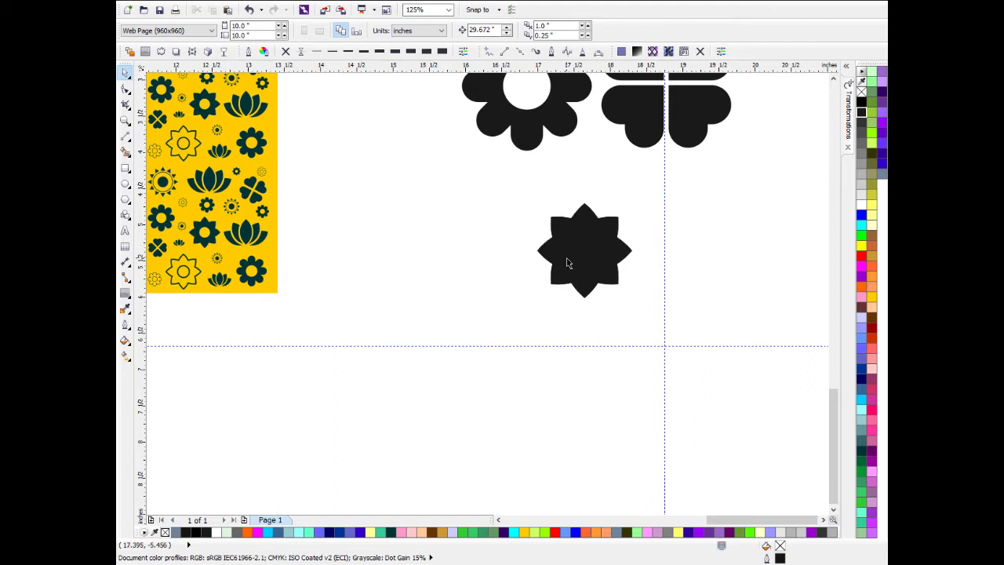
Step: Fill the four crossed petals with black and weld them into a single eight-pointed shape
{"action": "left_click_drag", "start_coordinate": [648, 335], "coordinate": [527, 193]}
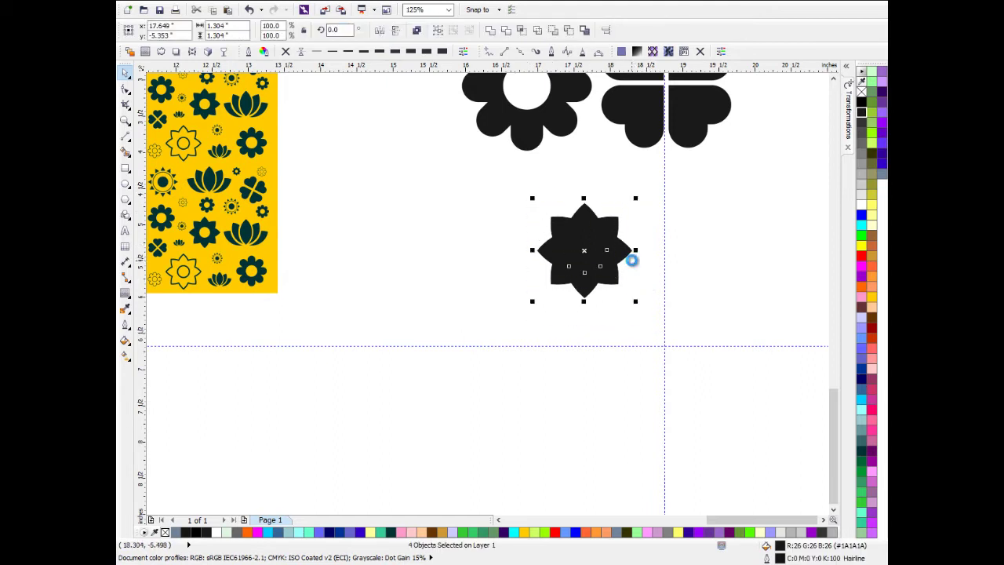
{"action": "scroll", "coordinate": [632, 259], "scroll_direction": "up", "scroll_amount": 2}
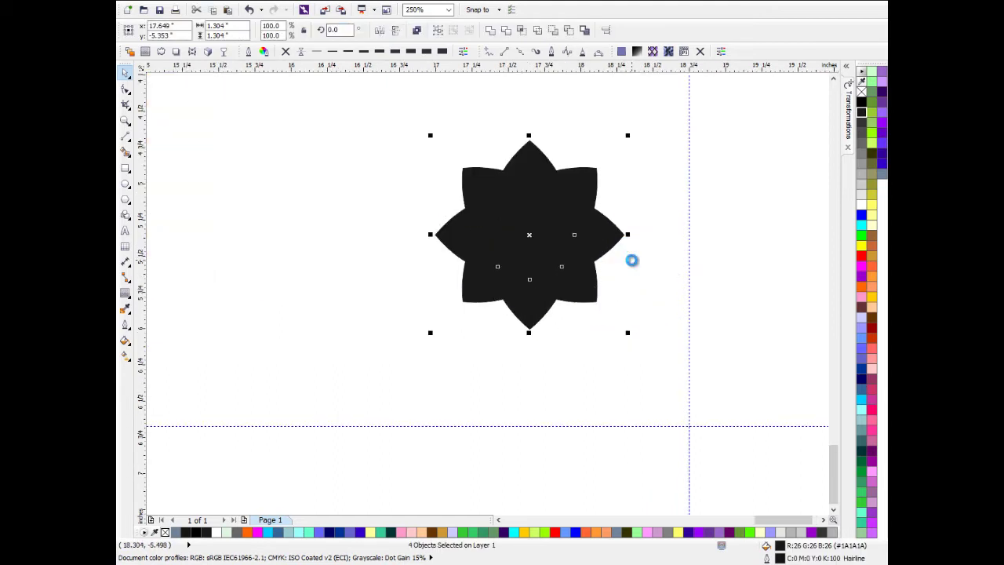
{"action": "left_click", "coordinate": [861, 103]}
{"action": "left_click", "coordinate": [491, 35]}
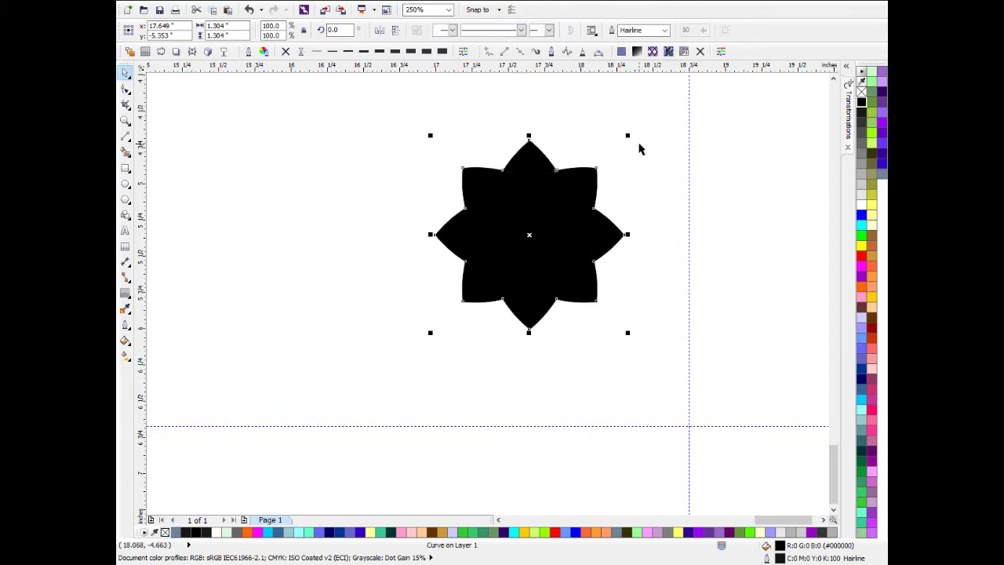
{"action": "left_click", "coordinate": [638, 146]}
Step: Add a one-step outside contour with a 0.023 inch offset to the eight-pointed flower
{"action": "left_click", "coordinate": [534, 195]}
{"action": "left_click", "coordinate": [146, 54]}
{"action": "scroll", "coordinate": [486, 151], "scroll_direction": "up", "scroll_amount": 4}
{"action": "left_click_drag", "start_coordinate": [482, 206], "coordinate": [271, 100]}
{"action": "scroll", "coordinate": [276, 134], "scroll_direction": "down", "scroll_amount": 2}
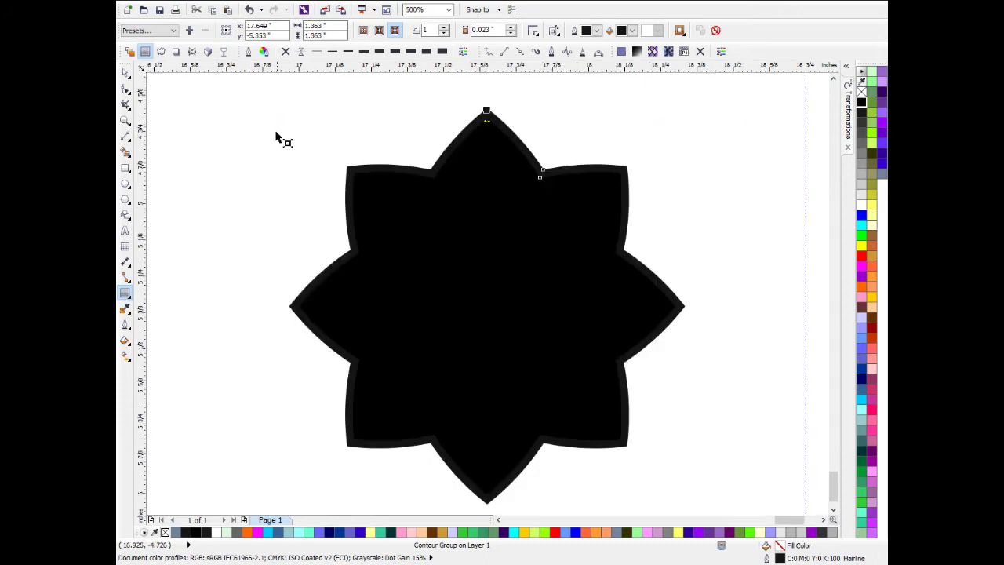
Step: Break the contour apart from the eight-pointed flower
{"action": "left_click", "coordinate": [125, 73]}
{"action": "key", "text": "Escape"}
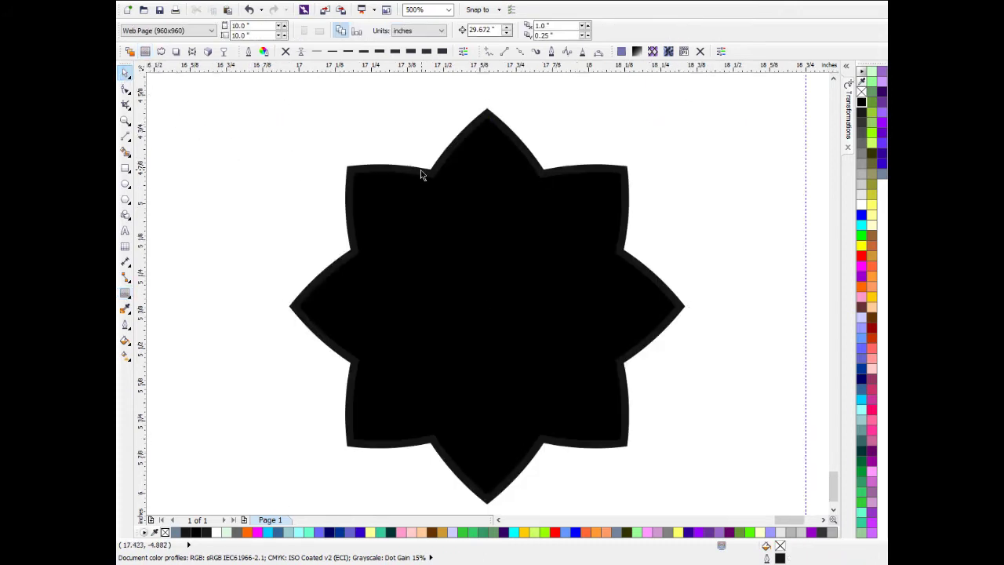
{"action": "left_click", "coordinate": [421, 171]}
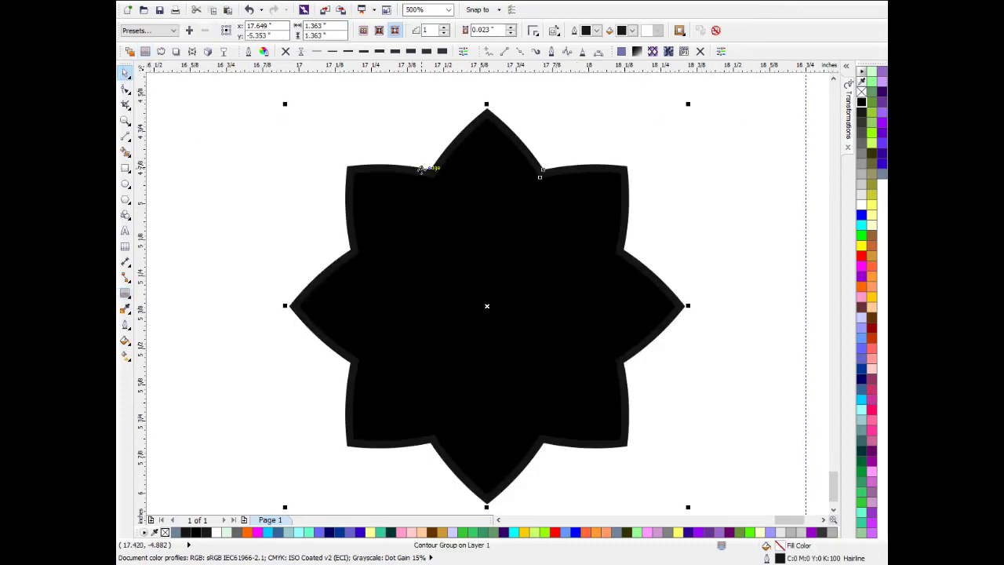
{"action": "key", "text": "ctrl+k"}
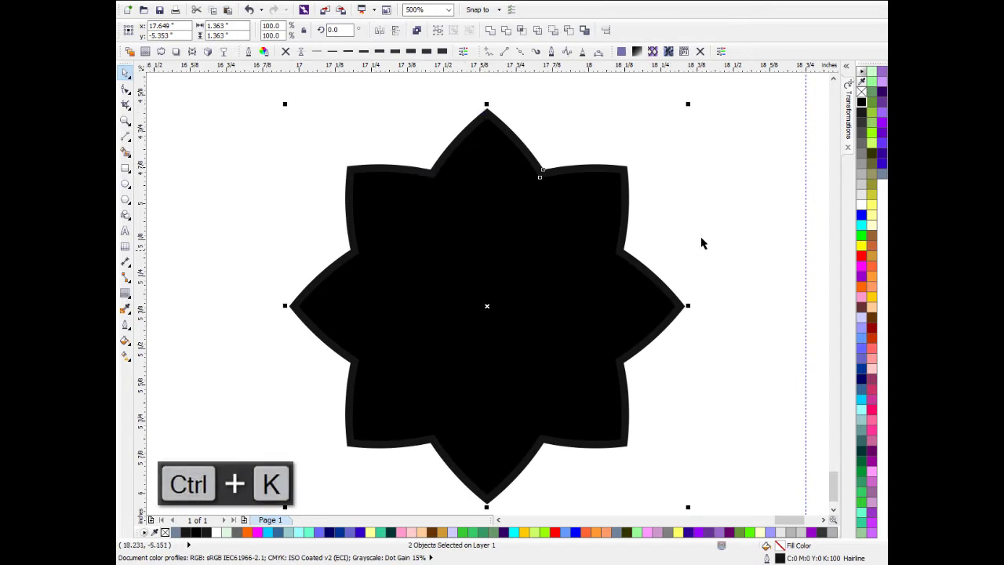
Step: Trim the inner eight-pointed flower out of the contour shape to leave only an outline flower
{"action": "left_click", "coordinate": [604, 177]}
{"action": "scroll", "coordinate": [534, 140], "scroll_direction": "up", "scroll_amount": 1}
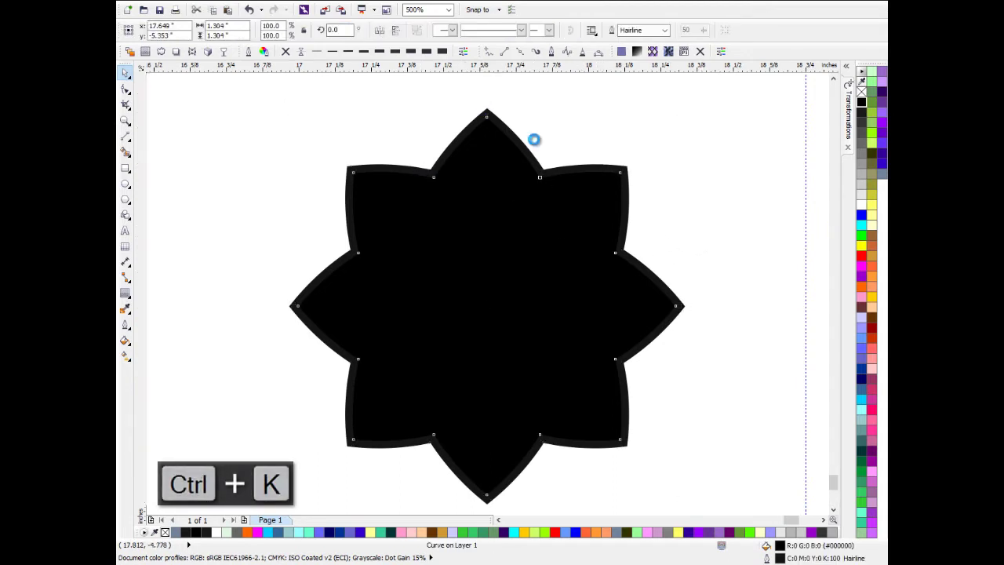
{"action": "left_click", "coordinate": [519, 169], "text": "shift"}
{"action": "left_click", "coordinate": [506, 32]}
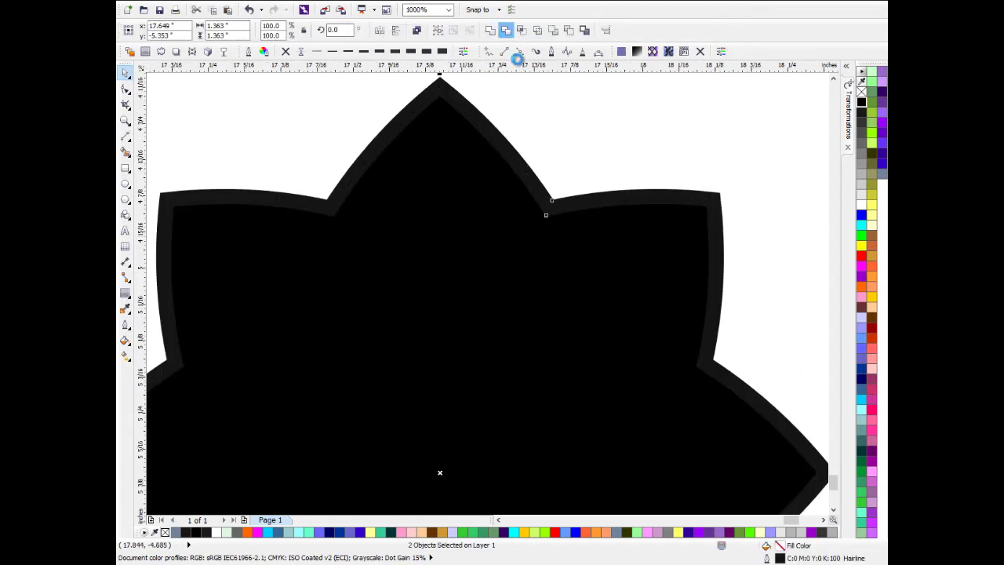
{"action": "left_click", "coordinate": [586, 138]}
{"action": "scroll", "coordinate": [586, 140], "scroll_direction": "down", "scroll_amount": 1}
Step: Move the solid eight-pointed flower off the outlined one, and shift the outlined flower slightly left
{"action": "left_click", "coordinate": [541, 194]}
{"action": "scroll", "coordinate": [541, 194], "scroll_direction": "down", "scroll_amount": 2}
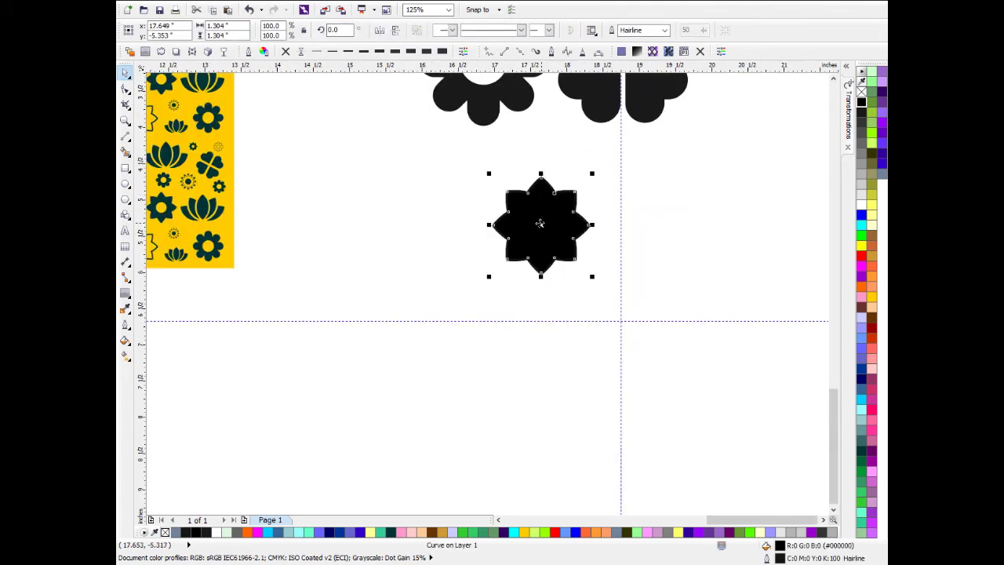
{"action": "left_click_drag", "start_coordinate": [539, 225], "coordinate": [358, 132]}
{"action": "scroll", "coordinate": [551, 202], "scroll_direction": "up", "scroll_amount": 3}
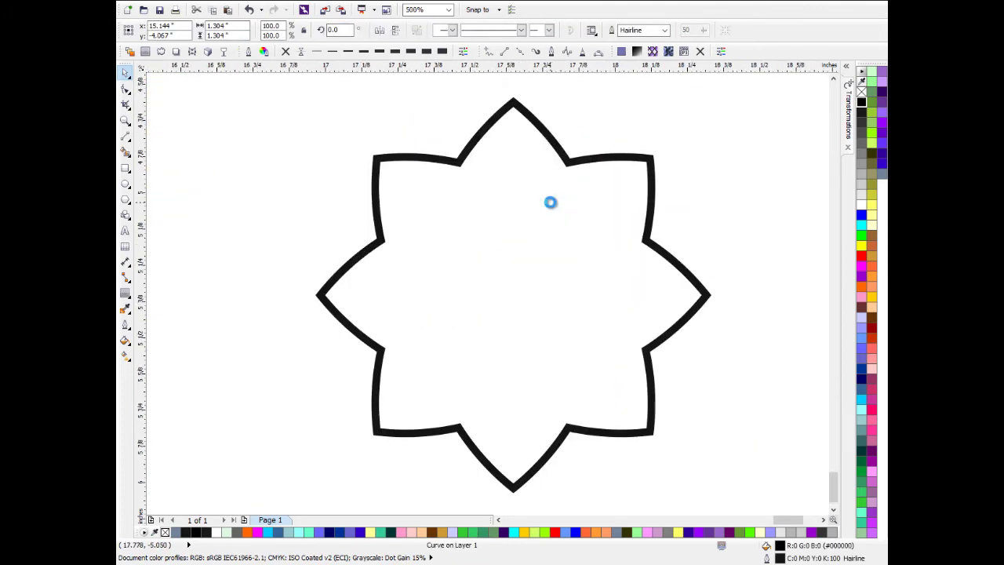
{"action": "scroll", "coordinate": [551, 202], "scroll_direction": "down", "scroll_amount": 4}
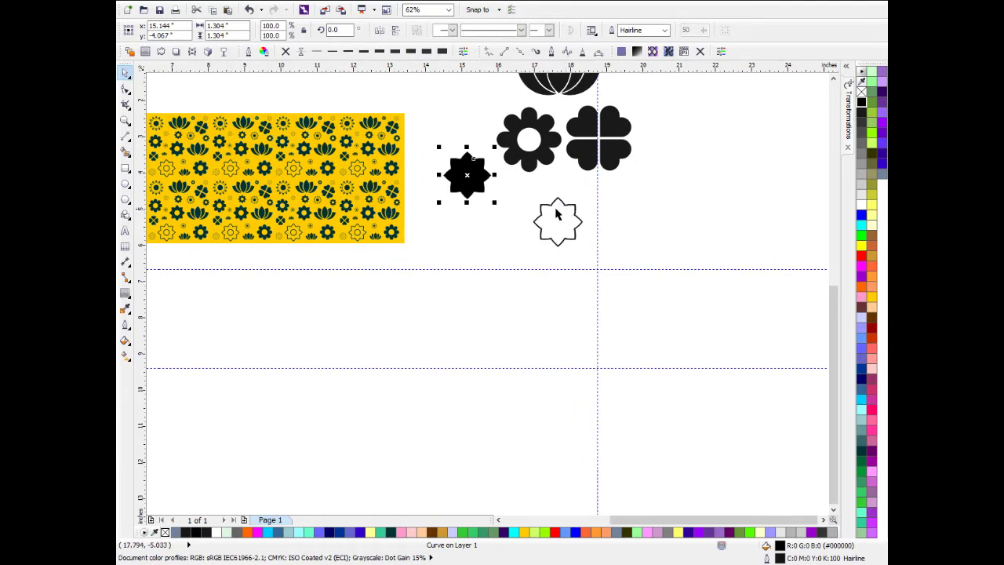
{"action": "scroll", "coordinate": [528, 202], "scroll_direction": "up", "scroll_amount": 1}
{"action": "left_click_drag", "start_coordinate": [566, 204], "coordinate": [509, 191]}
{"action": "scroll", "coordinate": [527, 201], "scroll_direction": "up", "scroll_amount": 3}
{"action": "scroll", "coordinate": [528, 201], "scroll_direction": "down", "scroll_amount": 3}
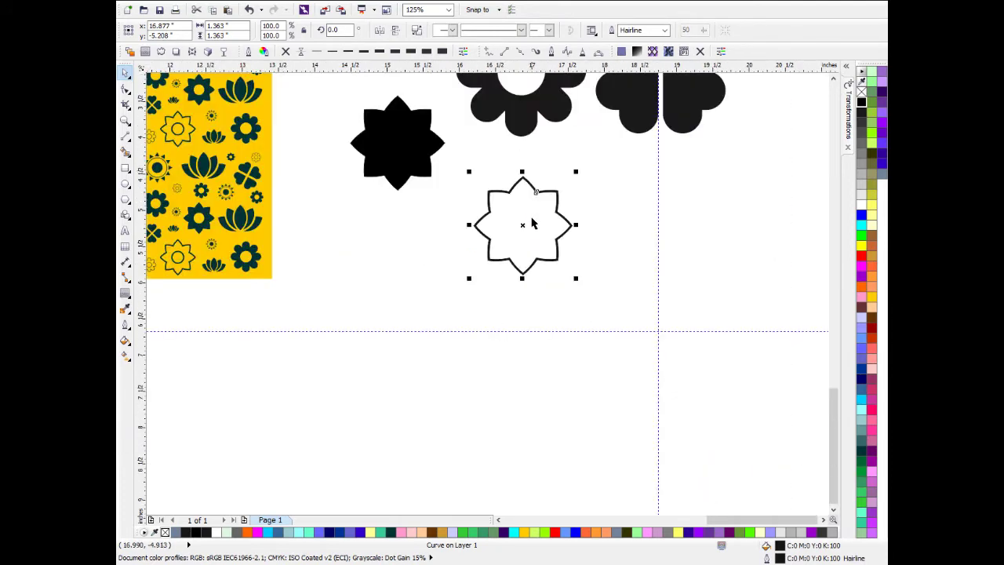
Step: Draw a circle about 0.487 inches across and centre it on the outlined flower
{"action": "left_click", "coordinate": [125, 183]}
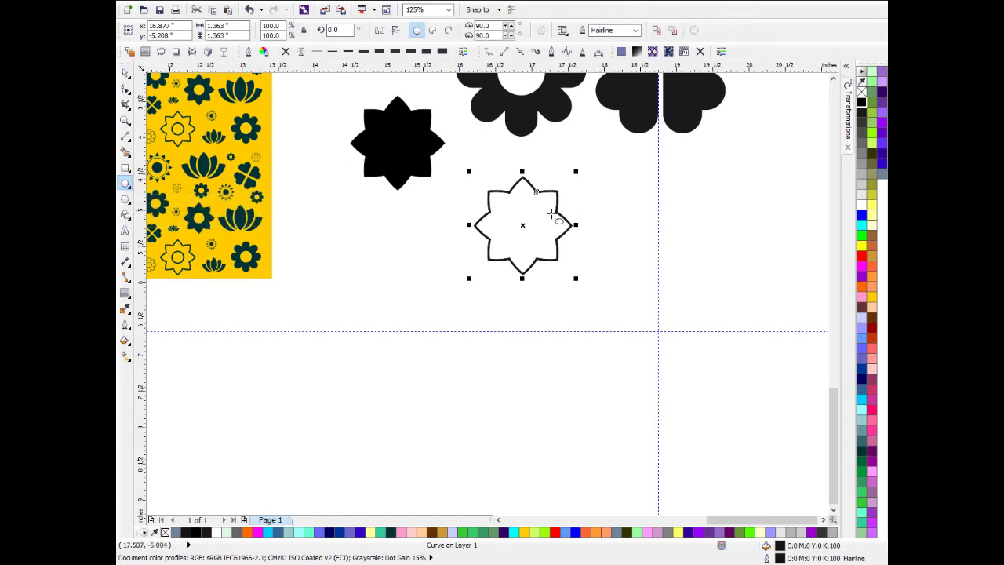
{"action": "scroll", "coordinate": [502, 218], "scroll_direction": "up", "scroll_amount": 1}
{"action": "left_click_drag", "start_coordinate": [502, 218], "coordinate": [571, 287]}
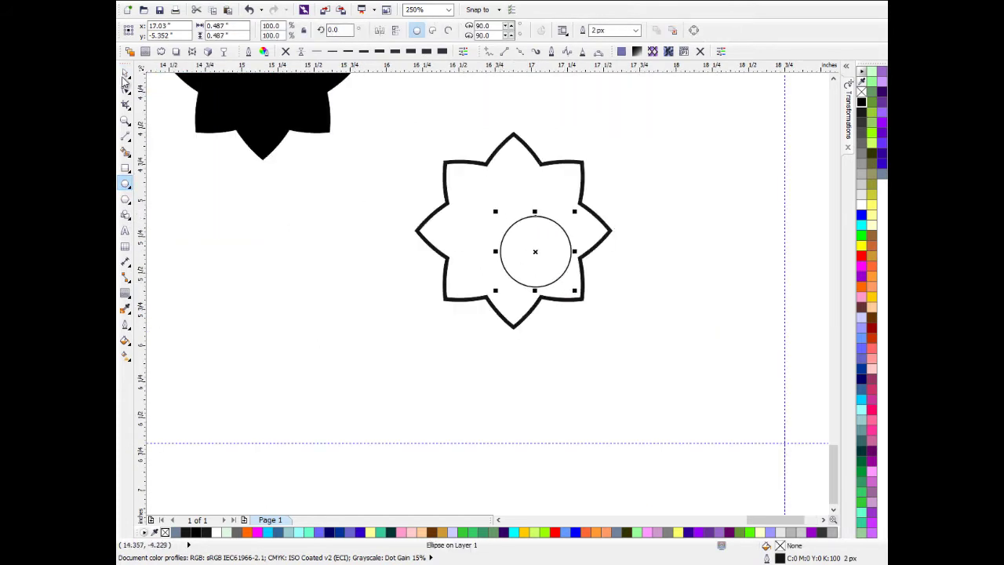
{"action": "key", "text": "space"}
{"action": "left_click", "coordinate": [478, 163], "text": "shift"}
{"action": "key", "text": "c"}
{"action": "key", "text": "e"}
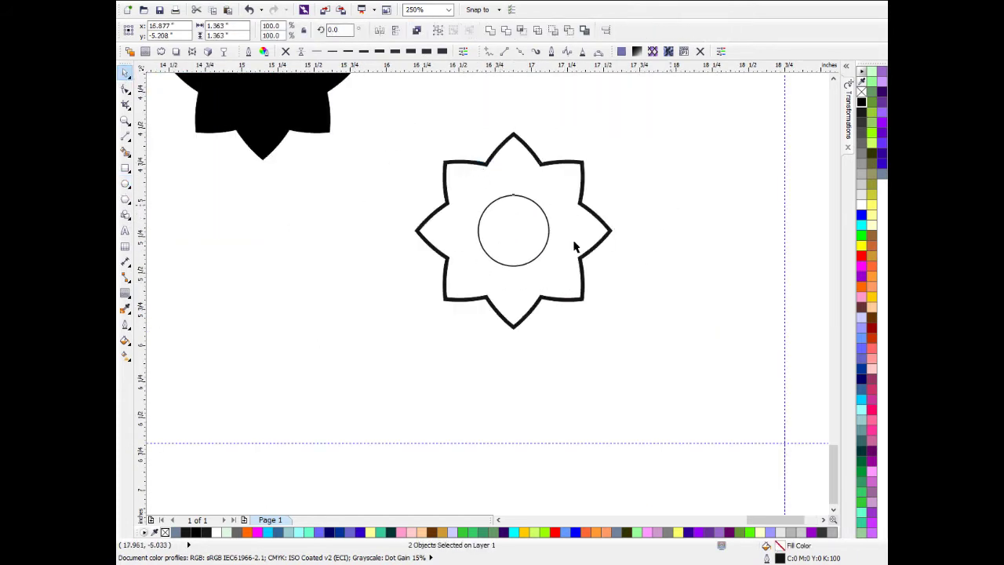
{"action": "key", "text": "Escape"}
Step: Make a smaller concentric copy of the central circle, about 0.415 inches across
{"action": "left_click", "coordinate": [548, 234]}
{"action": "scroll", "coordinate": [548, 234], "scroll_direction": "up", "scroll_amount": 1}
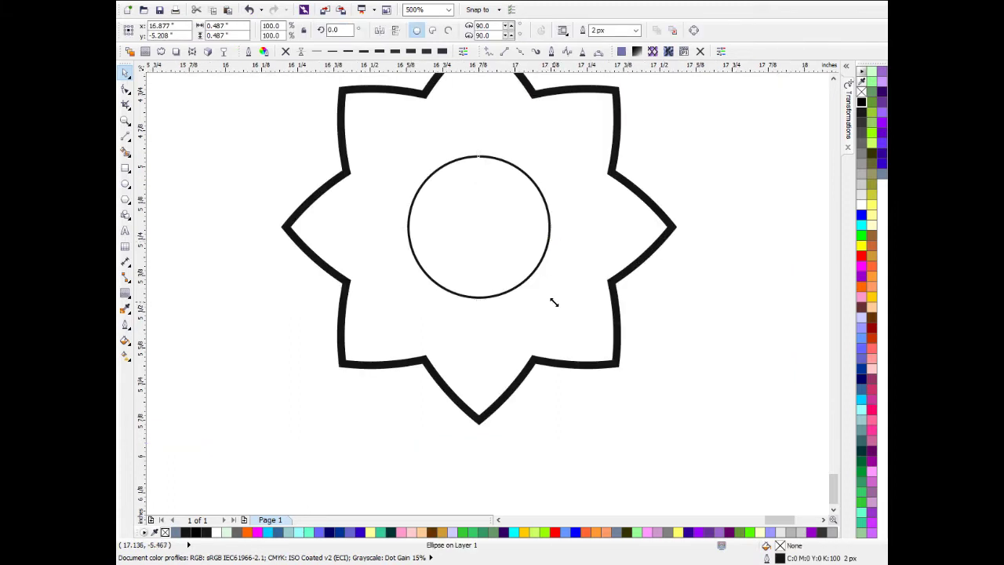
{"action": "left_click_drag", "start_coordinate": [554, 302], "coordinate": [544, 296]}
{"action": "key", "text": "Escape"}
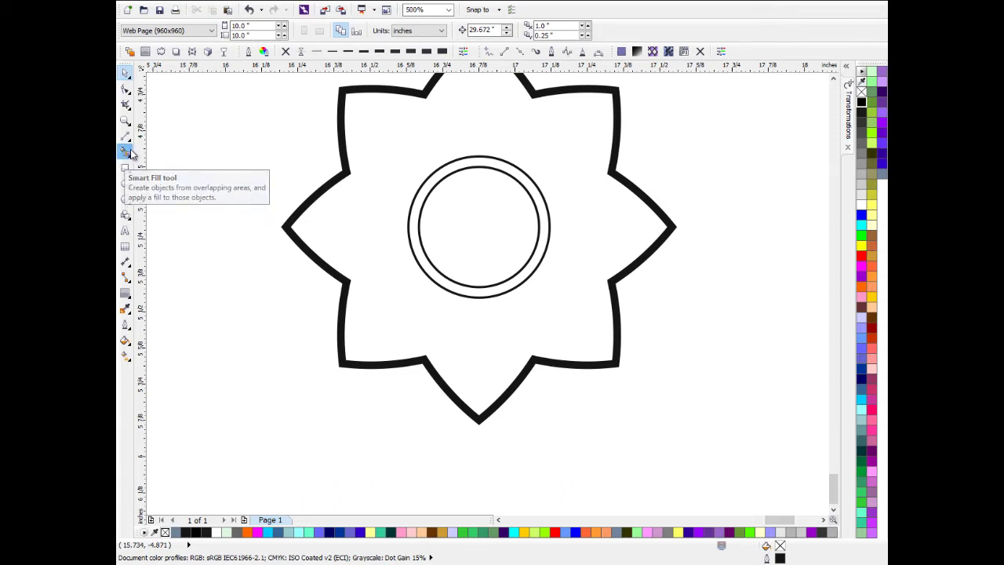
Step: Use Smart Fill to create a ring from the area between the two central circles
{"action": "left_click", "coordinate": [125, 151]}
{"action": "scroll", "coordinate": [443, 174], "scroll_direction": "up", "scroll_amount": 1}
{"action": "left_click", "coordinate": [442, 173]}
{"action": "scroll", "coordinate": [442, 173], "scroll_direction": "down", "scroll_amount": 2}
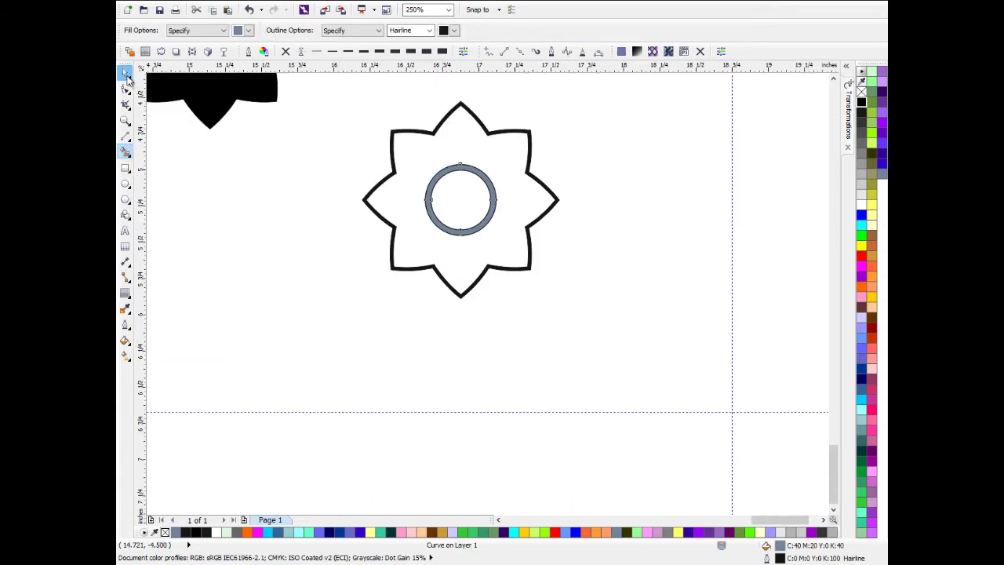
Step: Move the two construction circles out of the outlined flower into the empty space to its right
{"action": "left_click", "coordinate": [127, 76]}
{"action": "key", "text": "Escape"}
{"action": "left_click_drag", "start_coordinate": [468, 200], "coordinate": [704, 199]}
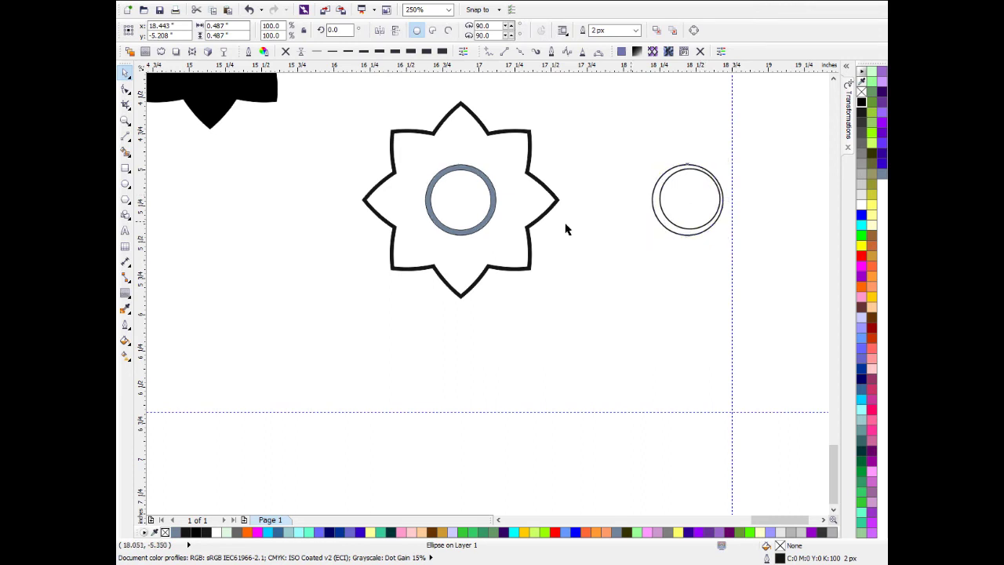
Step: Fill the central ring with black and remove its outline
{"action": "left_click", "coordinate": [448, 173]}
{"action": "left_click", "coordinate": [862, 103]}
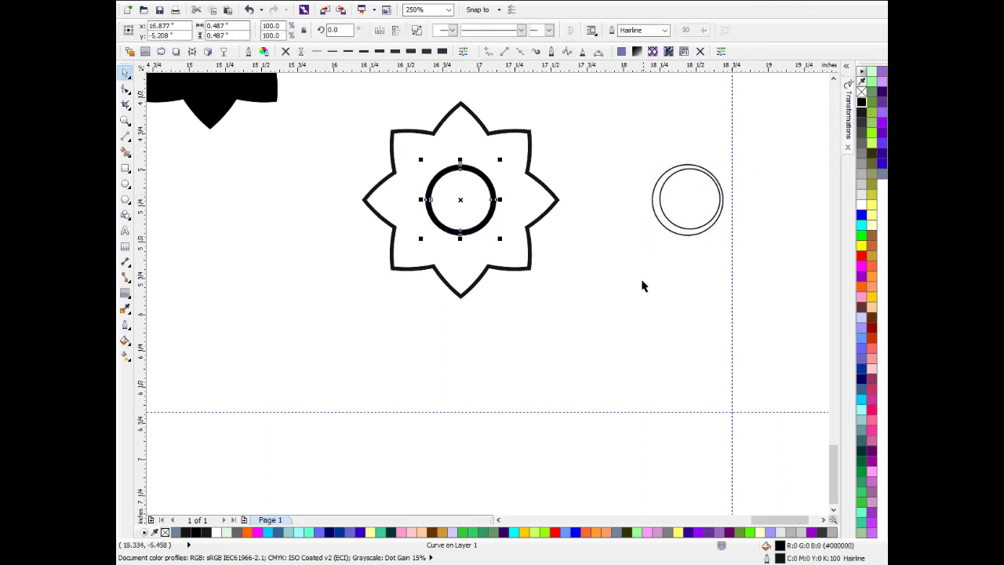
{"action": "left_click", "coordinate": [641, 284]}
{"action": "left_click", "coordinate": [475, 168]}
{"action": "scroll", "coordinate": [473, 167], "scroll_direction": "up", "scroll_amount": 2}
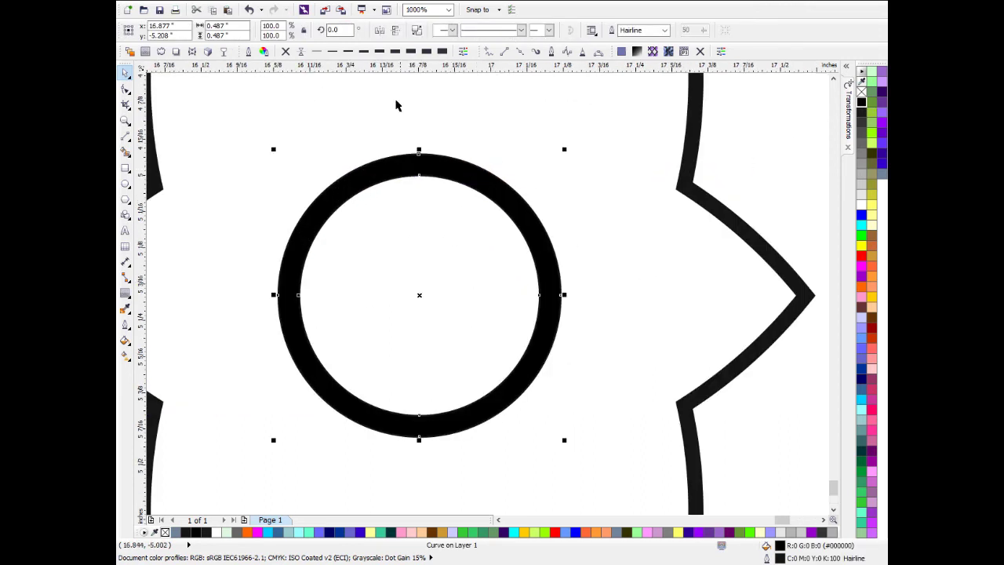
{"action": "scroll", "coordinate": [426, 162], "scroll_direction": "down", "scroll_amount": 5}
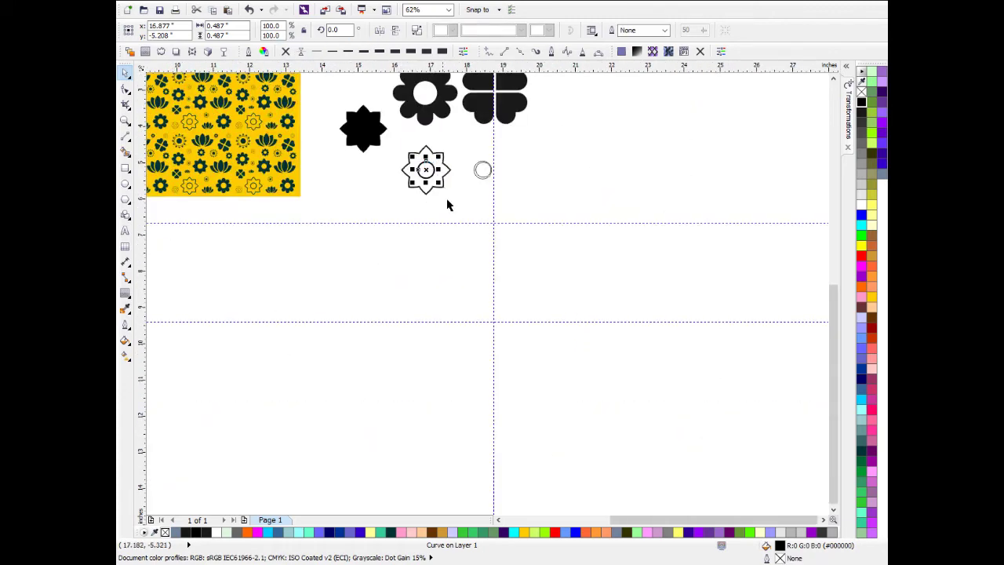
Step: Move the solid eight-pointed flower slightly closer to the outlined flower
{"action": "left_click", "coordinate": [430, 235]}
{"action": "left_click_drag", "start_coordinate": [469, 236], "coordinate": [522, 258]}
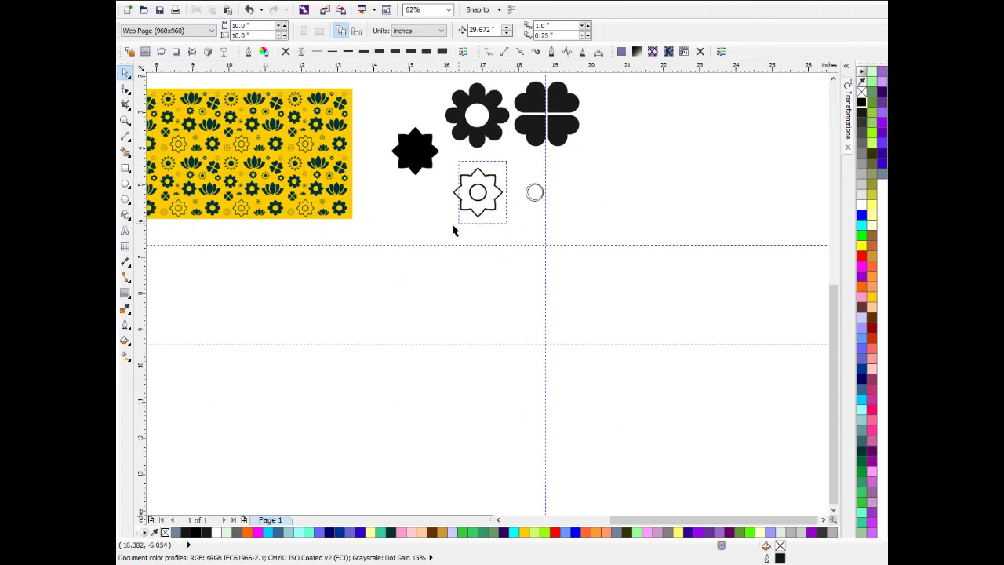
{"action": "left_click_drag", "start_coordinate": [453, 230], "coordinate": [547, 280]}
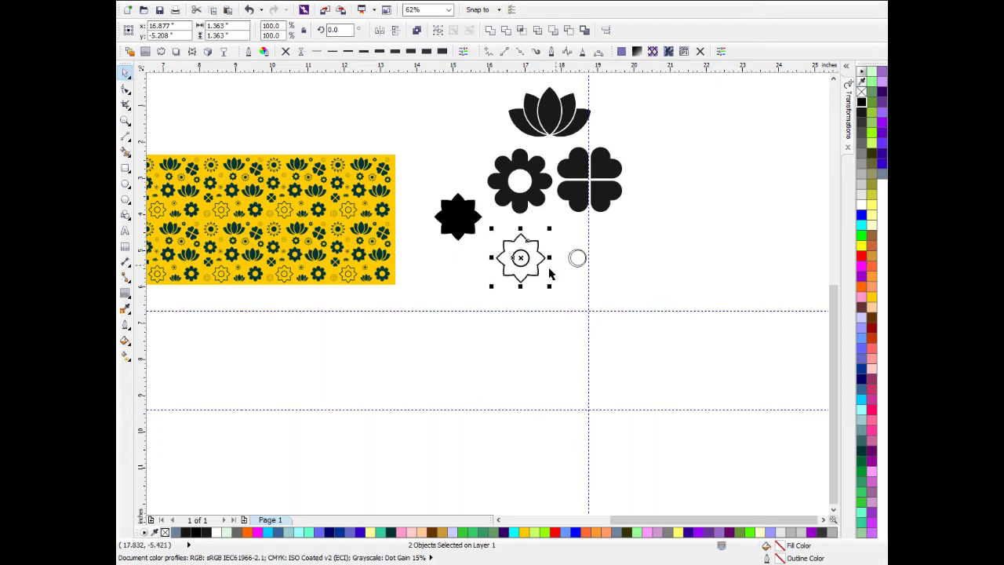
{"action": "scroll", "coordinate": [543, 296], "scroll_direction": "up", "scroll_amount": 2}
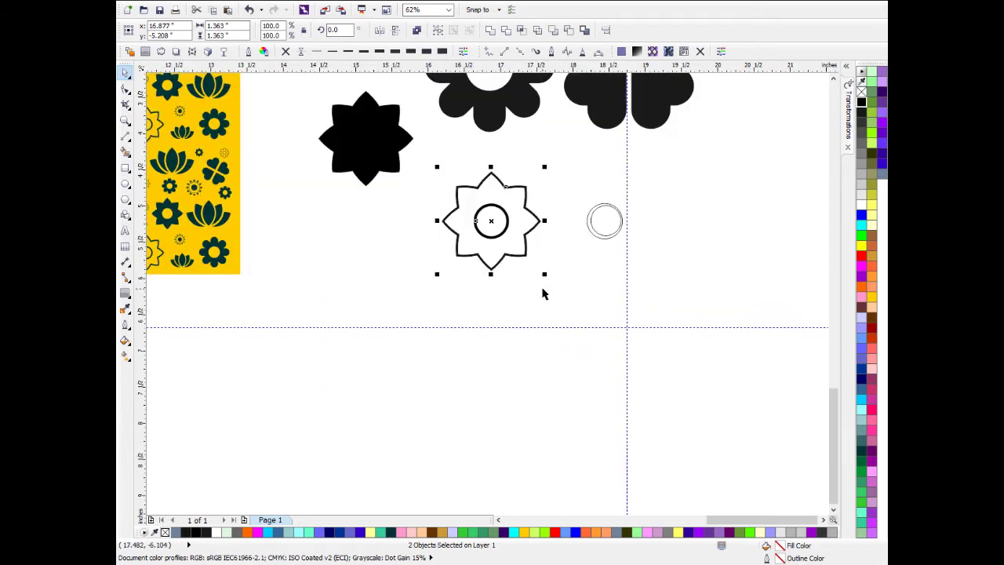
{"action": "left_click_drag", "start_coordinate": [374, 132], "coordinate": [462, 198]}
{"action": "left_click", "coordinate": [579, 260]}
{"action": "scroll", "coordinate": [541, 235], "scroll_direction": "up", "scroll_amount": 2}
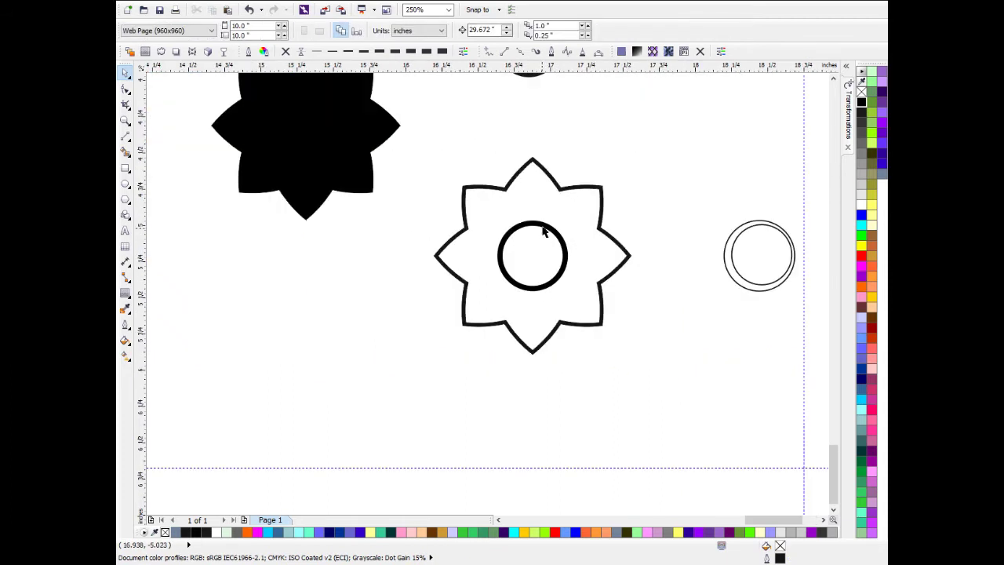
Step: Centre the larger construction circle on the solid eight-pointed flower
{"action": "left_click", "coordinate": [768, 254]}
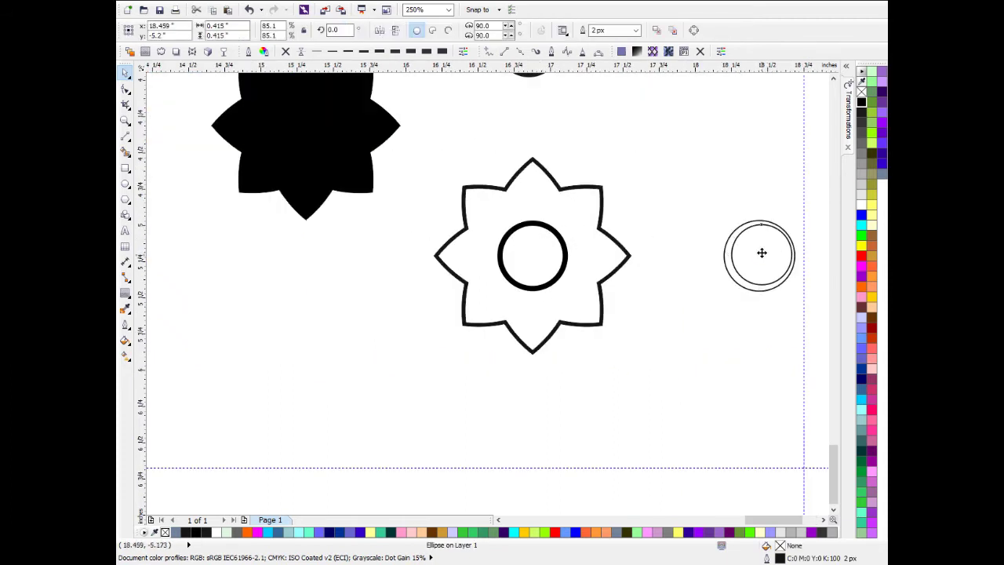
{"action": "left_click_drag", "start_coordinate": [762, 252], "coordinate": [320, 240]}
{"action": "left_click", "coordinate": [750, 215]}
{"action": "left_click", "coordinate": [316, 141], "text": "shift"}
{"action": "key", "text": "c"}
{"action": "key", "text": "e"}
{"action": "left_click_drag", "start_coordinate": [436, 166], "coordinate": [547, 288]}
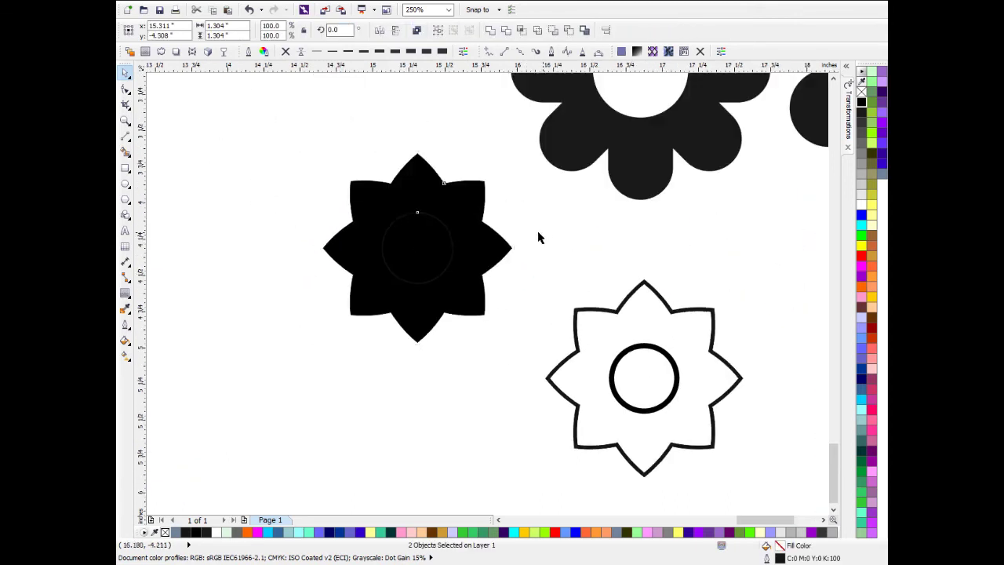
Step: Fill the circle at the centre of the solid flower with white
{"action": "left_click", "coordinate": [538, 235]}
{"action": "left_click", "coordinate": [425, 239]}
{"action": "left_click", "coordinate": [867, 204]}
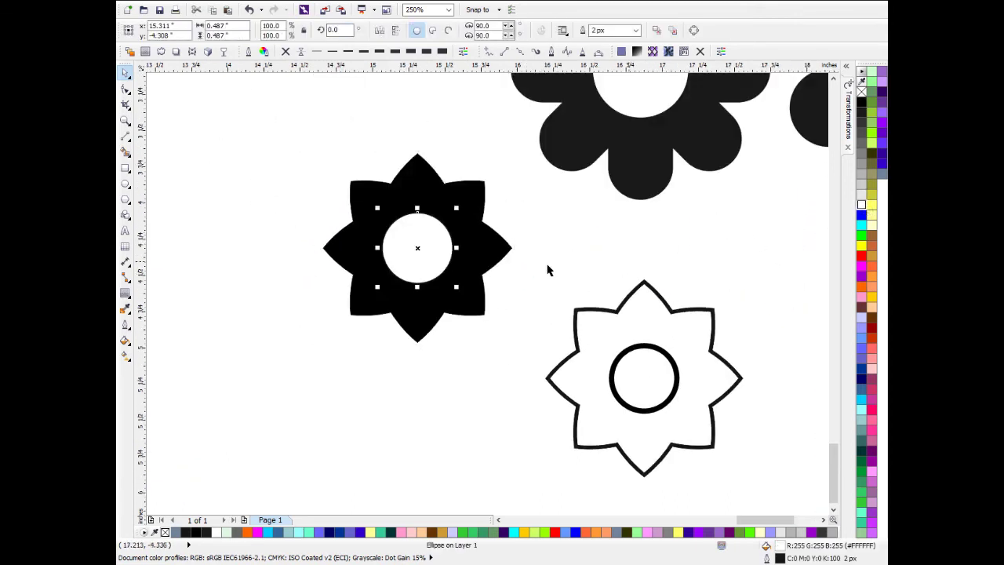
Step: Trim the white circle out of the solid flower and delete the circle
{"action": "left_click", "coordinate": [460, 251], "text": "shift"}
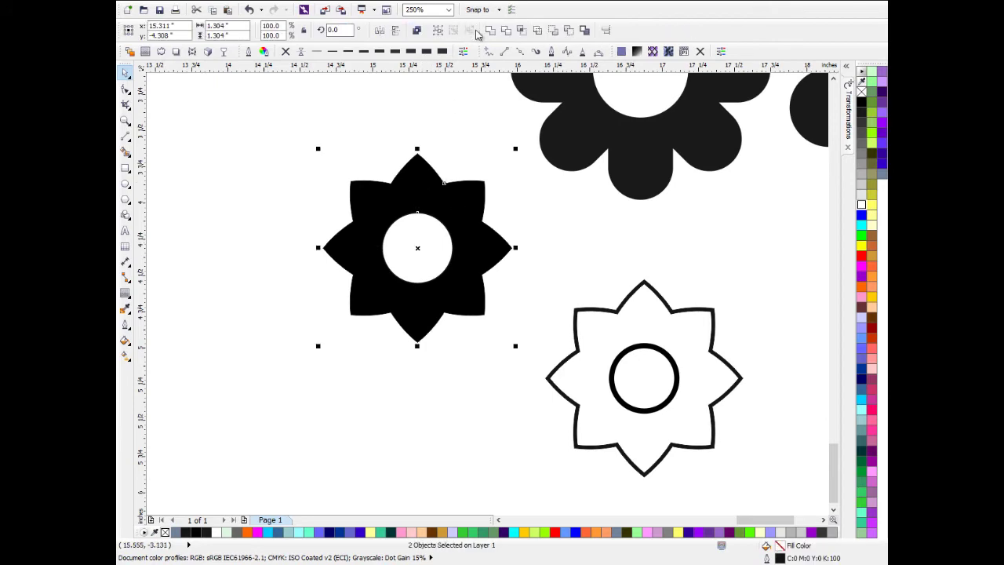
{"action": "left_click", "coordinate": [507, 32]}
{"action": "left_click", "coordinate": [415, 268]}
{"action": "key", "text": "Delete"}
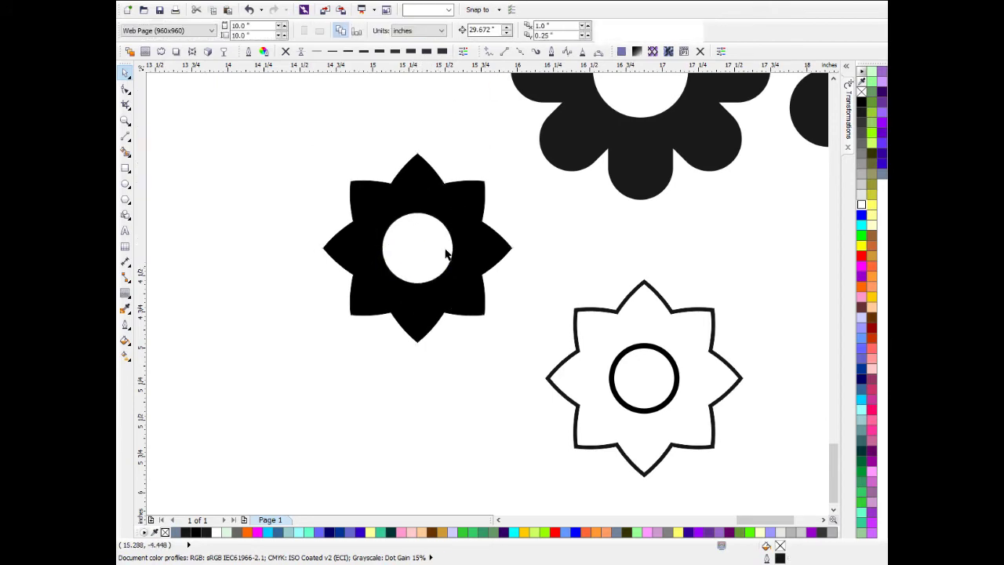
Step: Place the solid flower beside the lotus, and reposition the outlined flower grouped with its centre ring
{"action": "scroll", "coordinate": [445, 253], "scroll_direction": "down", "scroll_amount": 4}
{"action": "left_click_drag", "start_coordinate": [502, 269], "coordinate": [516, 176]}
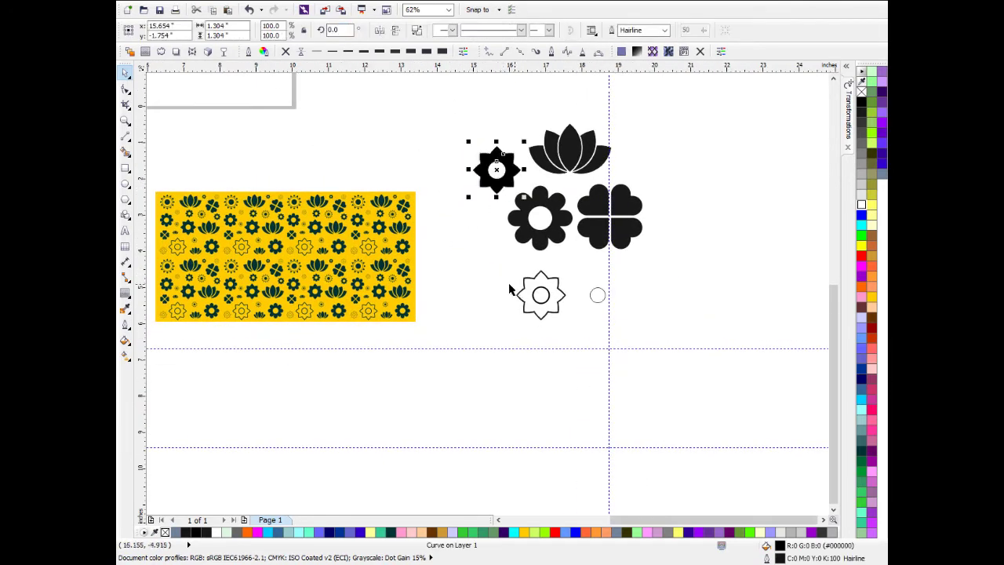
{"action": "left_click_drag", "start_coordinate": [488, 241], "coordinate": [491, 267]}
{"action": "key", "text": "ctrl+g"}
Step: Delete the leftover construction circle
{"action": "left_click", "coordinate": [612, 302]}
{"action": "left_click", "coordinate": [597, 295]}
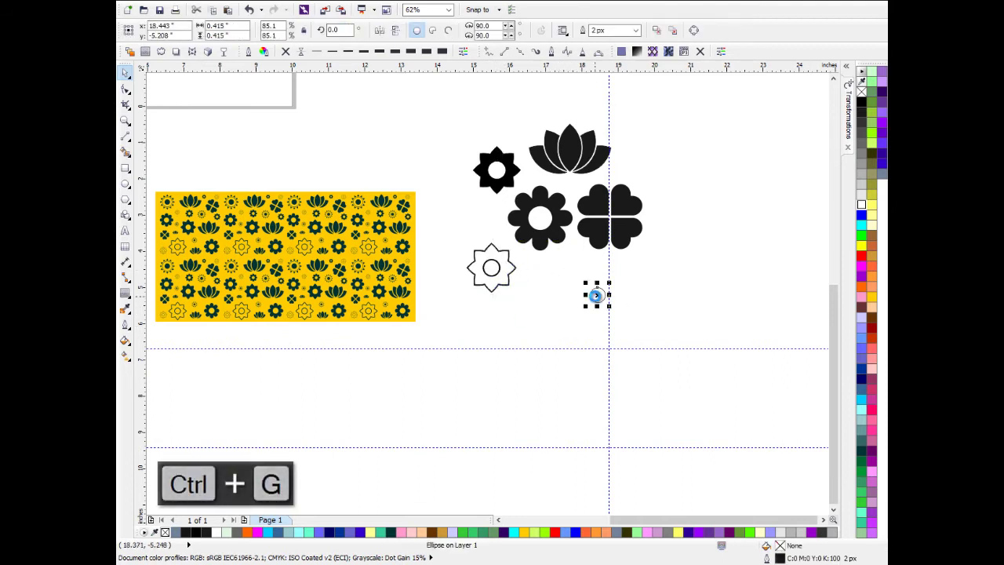
{"action": "key", "text": "Delete"}
Step: Draw a circle about 1.875 inches across in the empty area below the finished motifs
{"action": "scroll", "coordinate": [594, 277], "scroll_direction": "up", "scroll_amount": 1}
{"action": "scroll", "coordinate": [448, 280], "scroll_direction": "up", "scroll_amount": 3}
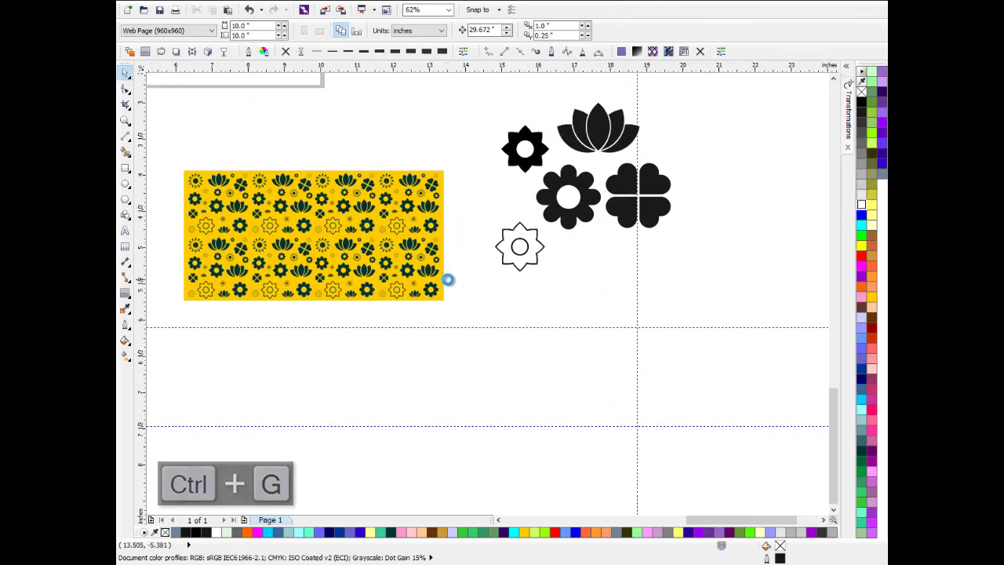
{"action": "scroll", "coordinate": [448, 279], "scroll_direction": "up", "scroll_amount": 2}
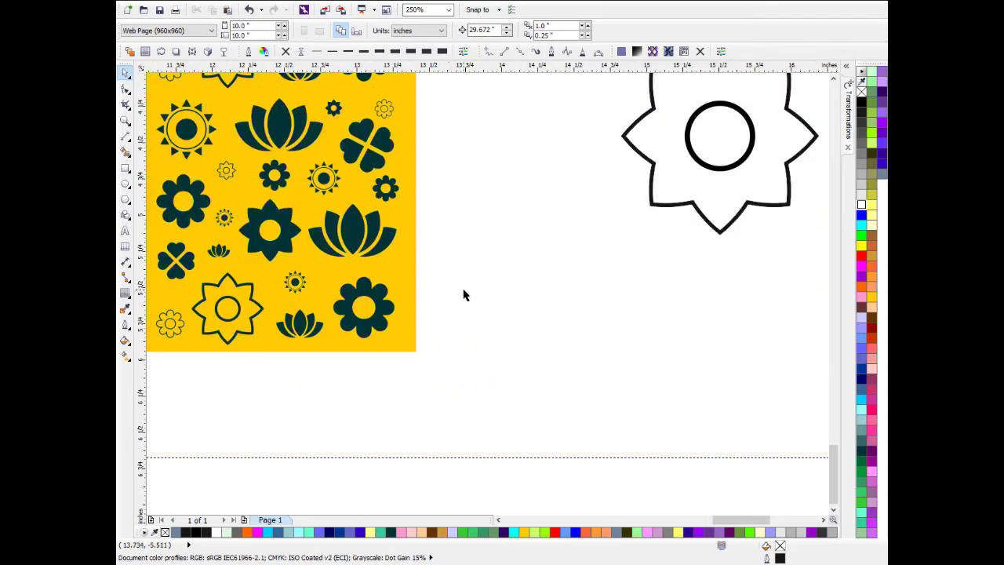
{"action": "left_click_drag", "start_coordinate": [628, 333], "coordinate": [463, 276]}
{"action": "left_click", "coordinate": [125, 183]}
{"action": "scroll", "coordinate": [444, 280], "scroll_direction": "down", "scroll_amount": 2}
{"action": "scroll", "coordinate": [444, 280], "scroll_direction": "right", "scroll_amount": 3}
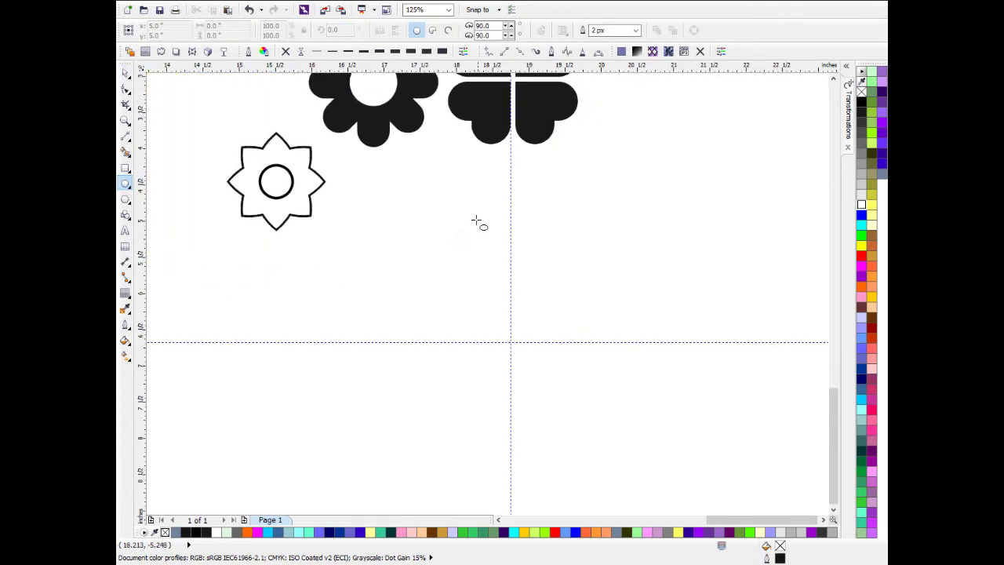
{"action": "left_click_drag", "start_coordinate": [395, 249], "coordinate": [508, 386]}
{"action": "scroll", "coordinate": [486, 337], "scroll_direction": "up", "scroll_amount": 2}
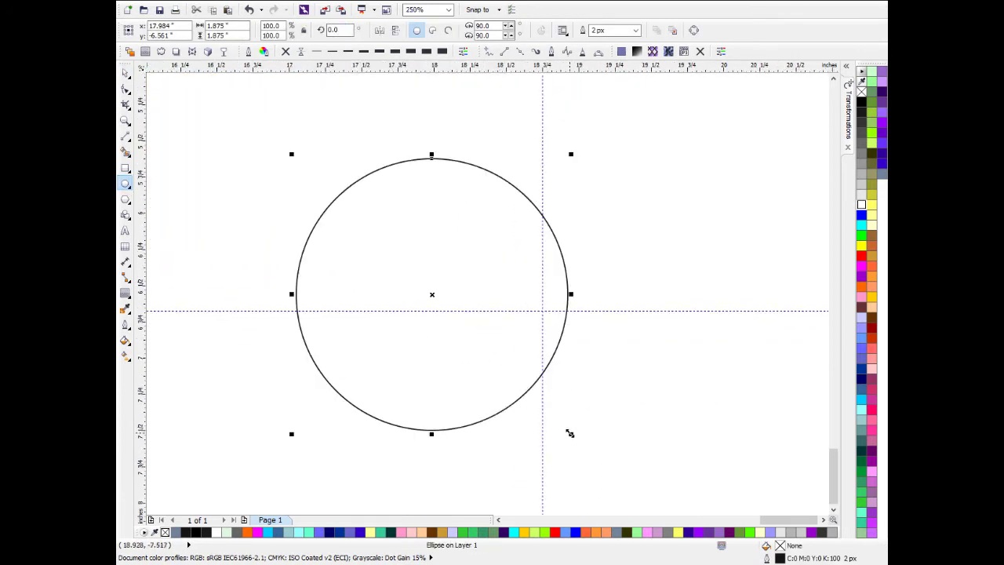
Step: Add two smaller concentric copies of the circle, the innermost about 0.696 inches across with black fill and no outline
{"action": "left_click_drag", "start_coordinate": [569, 433], "coordinate": [486, 371]}
{"action": "left_click", "coordinate": [862, 102]}
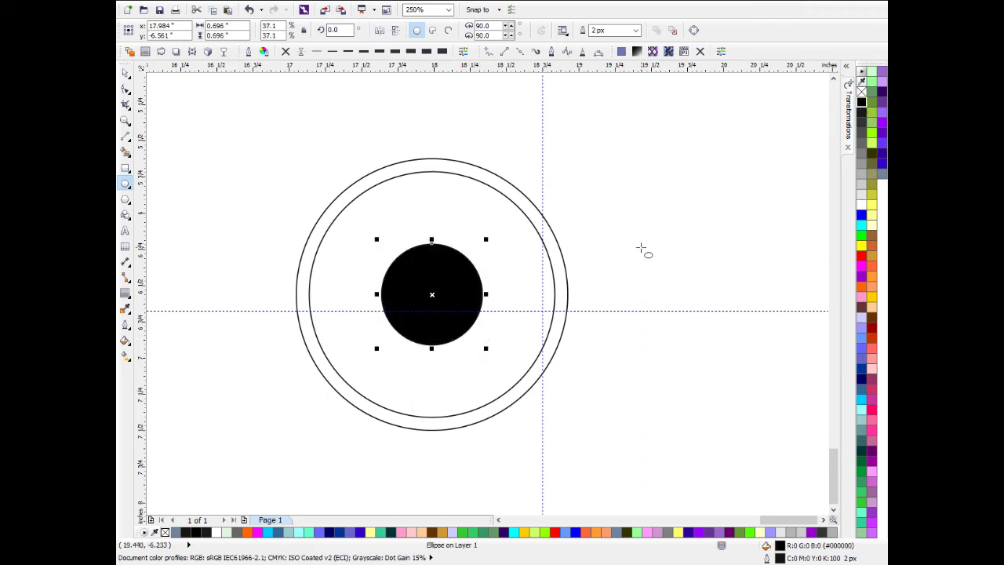
{"action": "left_click", "coordinate": [286, 51]}
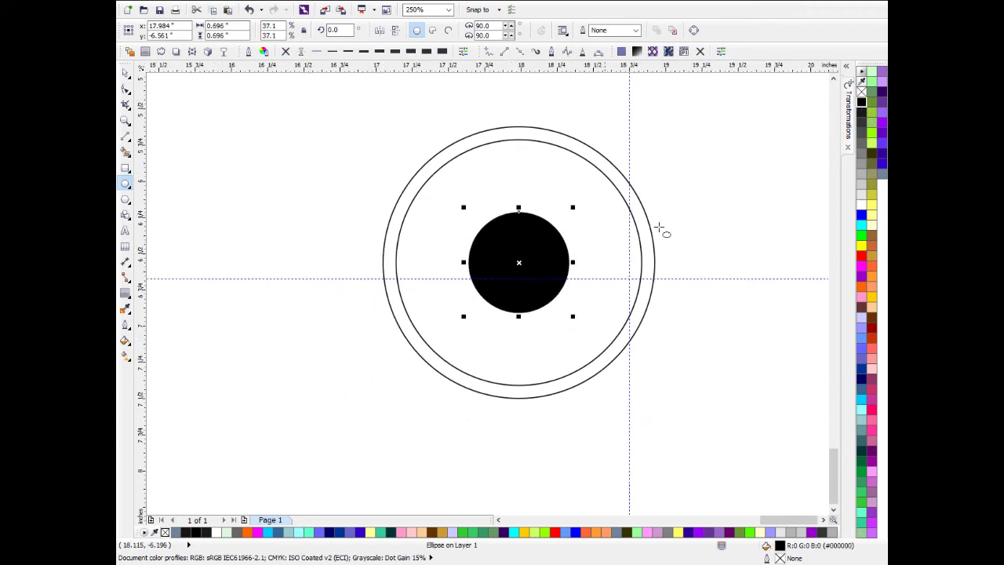
{"action": "left_click", "coordinate": [678, 192]}
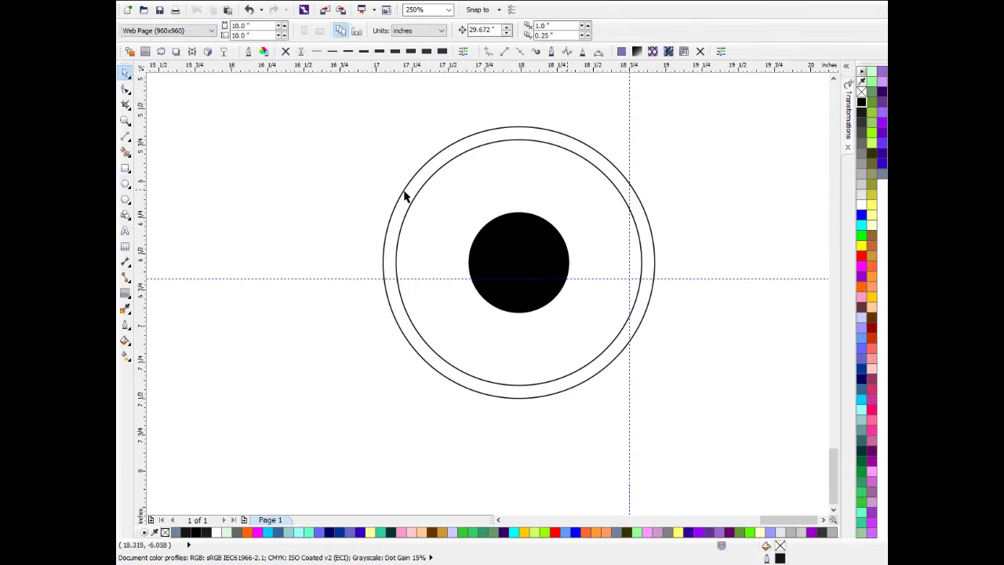
Step: Smart-fill the band between the two outer circles as a ring, and move the original outline circles aside to the right
{"action": "left_click", "coordinate": [126, 154]}
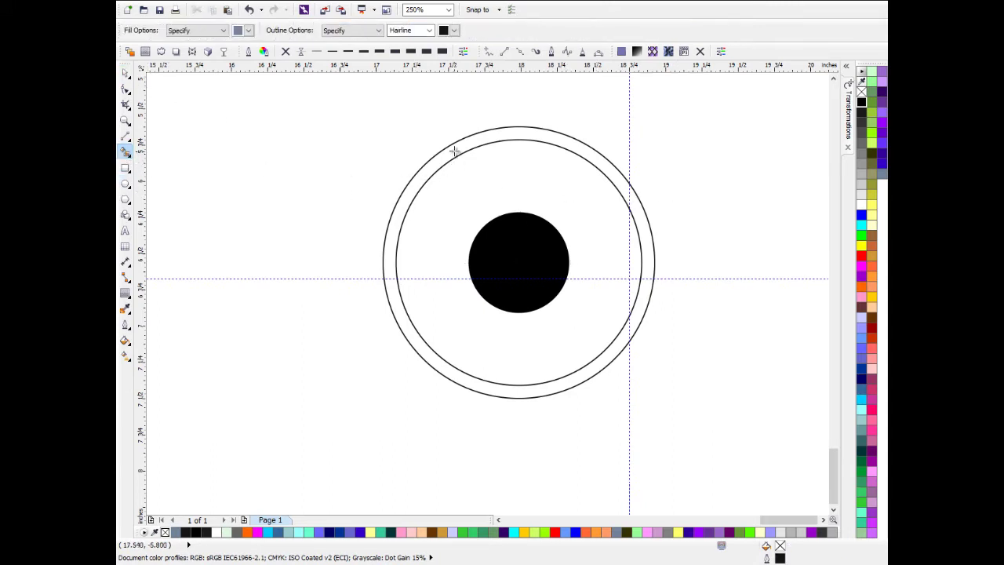
{"action": "left_click", "coordinate": [454, 150]}
{"action": "left_click", "coordinate": [127, 74]}
{"action": "left_click", "coordinate": [491, 189]}
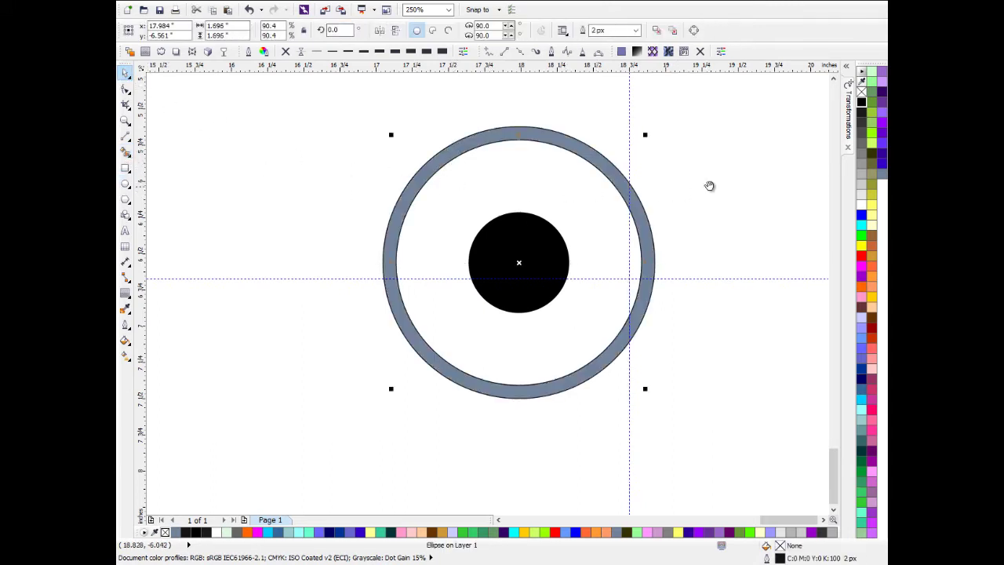
{"action": "left_click_drag", "start_coordinate": [710, 186], "coordinate": [499, 160]}
{"action": "left_click_drag", "start_coordinate": [379, 160], "coordinate": [734, 176]}
{"action": "left_click_drag", "start_coordinate": [429, 176], "coordinate": [789, 186]}
{"action": "scroll", "coordinate": [662, 189], "scroll_direction": "down", "scroll_amount": 2}
{"action": "key", "text": "Escape"}
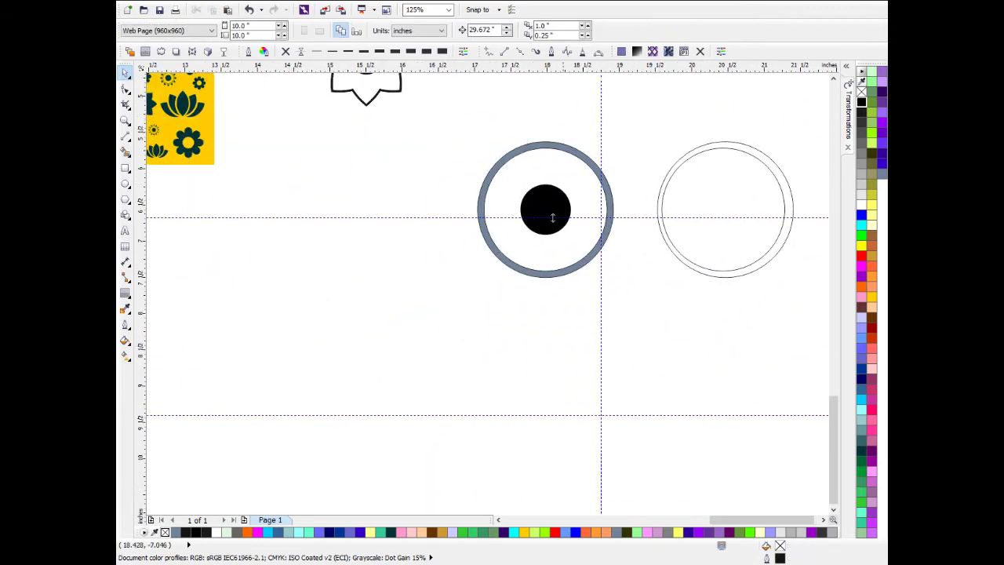
Step: Move the filled ring and centre disc down and left as a pair, filled black with no outline
{"action": "left_click_drag", "start_coordinate": [545, 147], "coordinate": [455, 235]}
{"action": "left_click", "coordinate": [862, 103]}
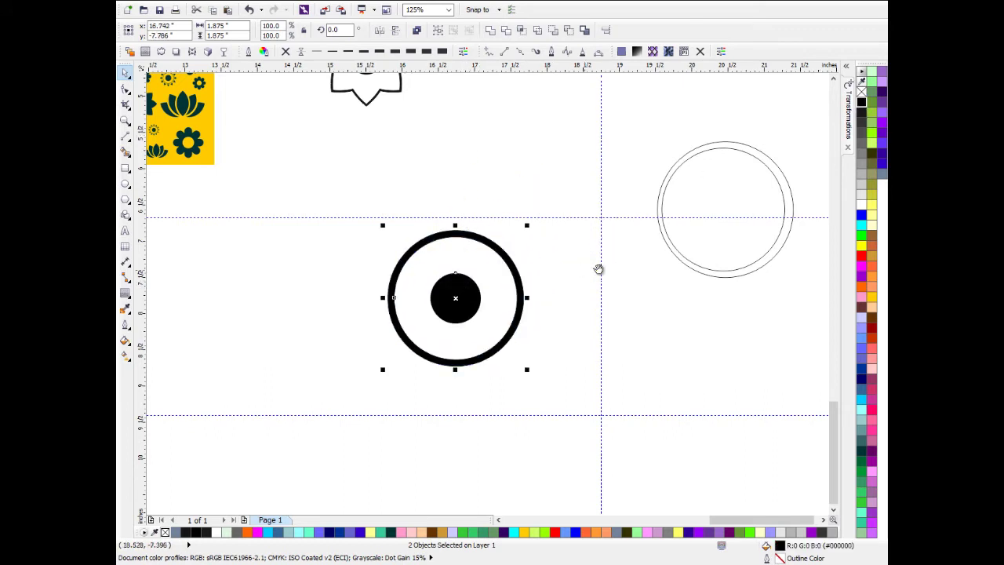
{"action": "left_click_drag", "start_coordinate": [599, 269], "coordinate": [680, 261]}
{"action": "left_click", "coordinate": [630, 269]}
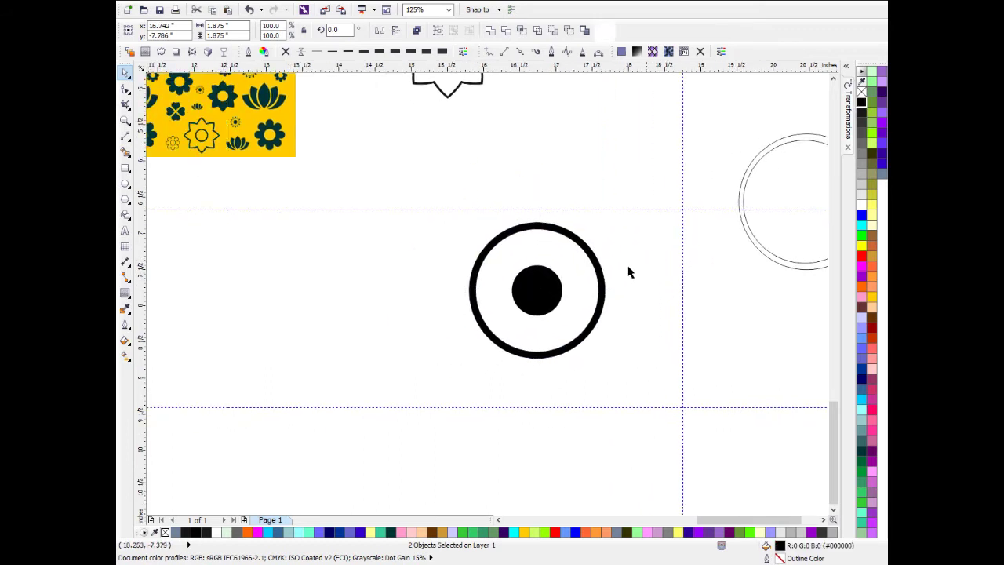
Step: Draw a three-sided polygon about 0.411 by 0.356 inches over the edge of the black centre disc
{"action": "left_click", "coordinate": [126, 199]}
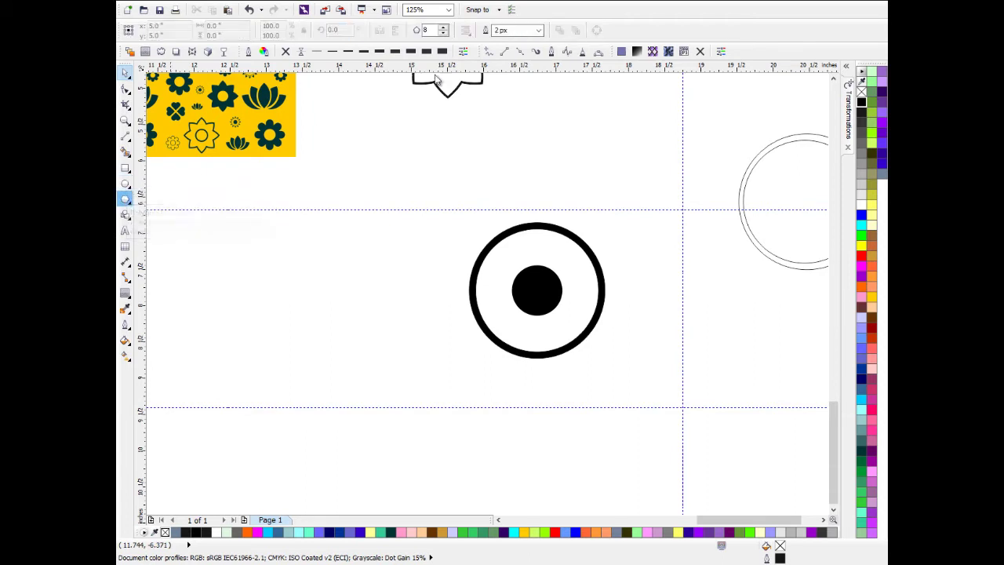
{"action": "left_click", "coordinate": [444, 34]}
{"action": "left_click", "coordinate": [443, 34]}
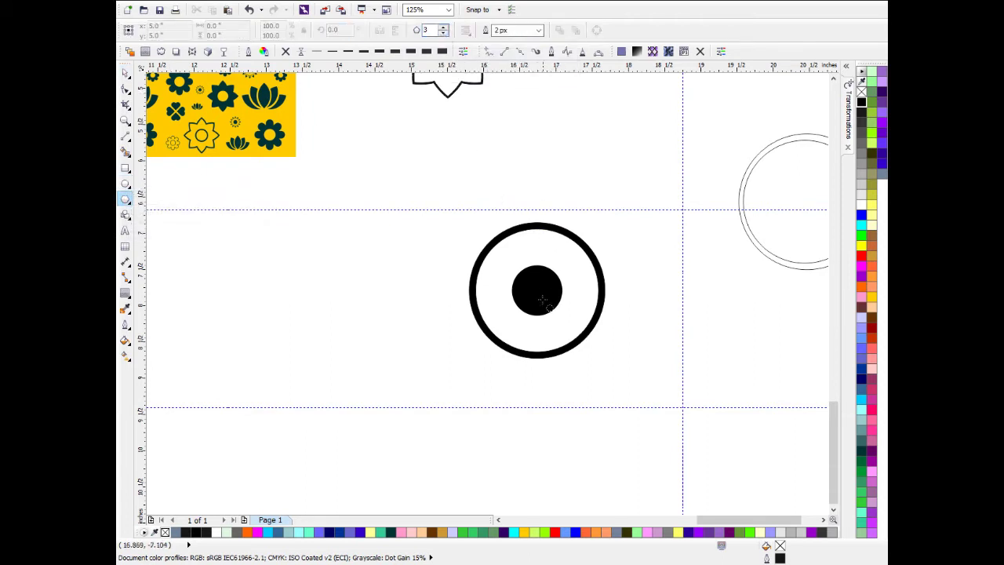
{"action": "scroll", "coordinate": [537, 277], "scroll_direction": "up", "scroll_amount": 3}
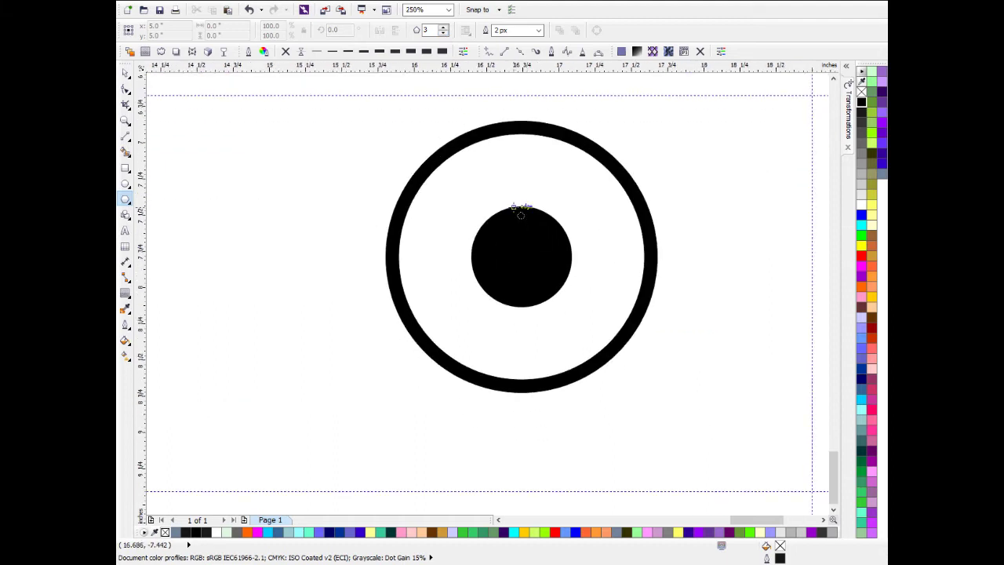
{"action": "left_click_drag", "start_coordinate": [518, 208], "coordinate": [599, 272]}
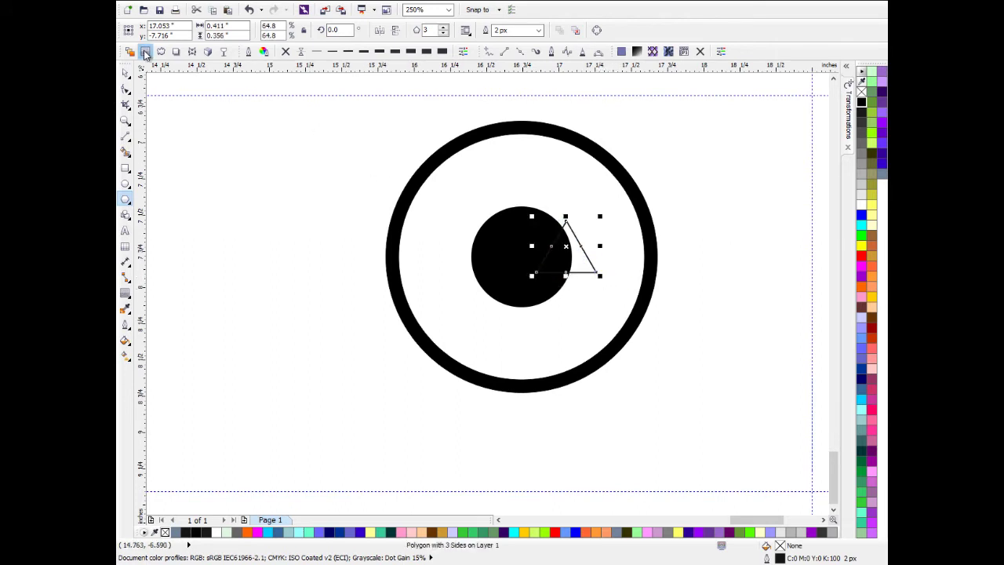
Step: Centre the triangle on the black disc, and move it straight up to just above the ring
{"action": "key", "text": "space"}
{"action": "left_click", "coordinate": [516, 217], "text": "shift"}
{"action": "key", "text": "c"}
{"action": "key", "text": "e"}
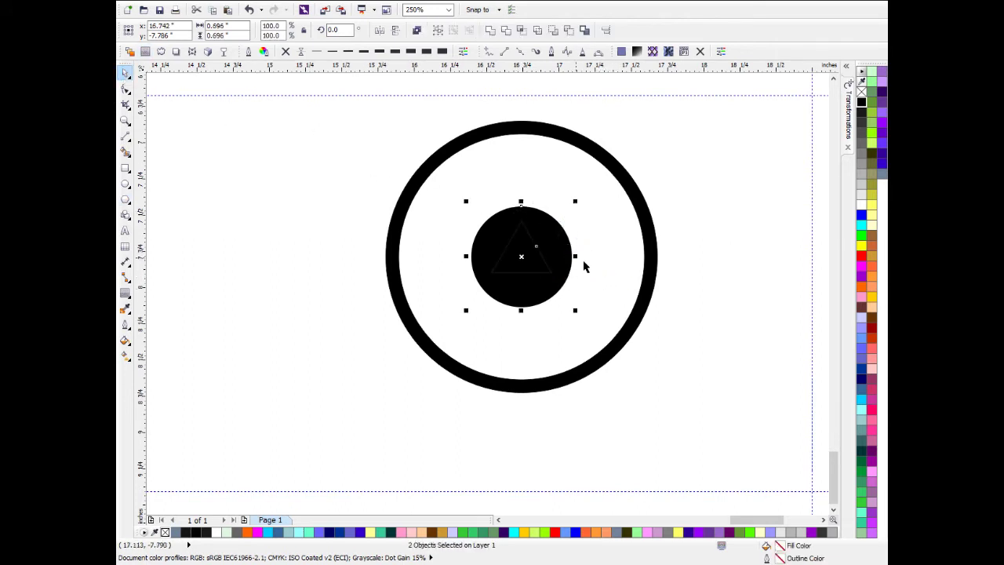
{"action": "key", "text": "Escape"}
{"action": "left_click_drag", "start_coordinate": [526, 242], "coordinate": [525, 95]}
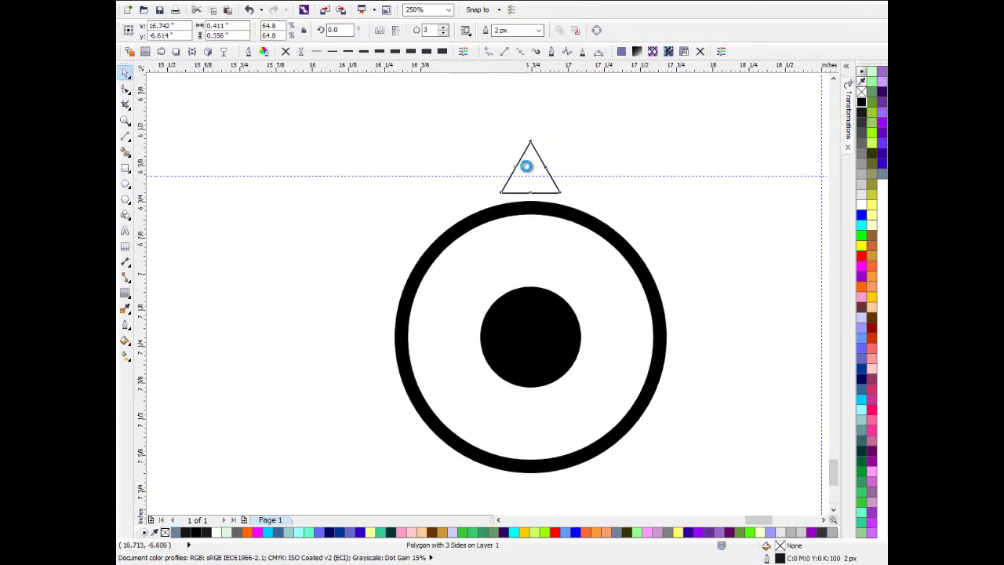
{"action": "scroll", "coordinate": [526, 163], "scroll_direction": "up", "scroll_amount": 2}
{"action": "left_click_drag", "start_coordinate": [525, 162], "coordinate": [526, 156]}
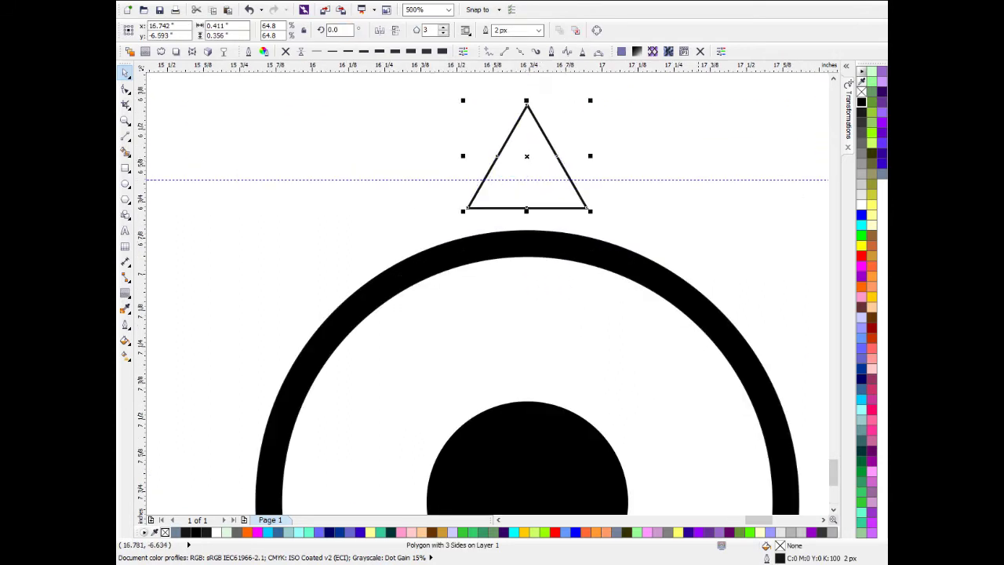
Step: Fill the triangle above the ring with black and remove its outline
{"action": "left_click", "coordinate": [861, 103]}
{"action": "scroll", "coordinate": [577, 161], "scroll_direction": "down", "scroll_amount": 6}
{"action": "scroll", "coordinate": [570, 175], "scroll_direction": "up", "scroll_amount": 2}
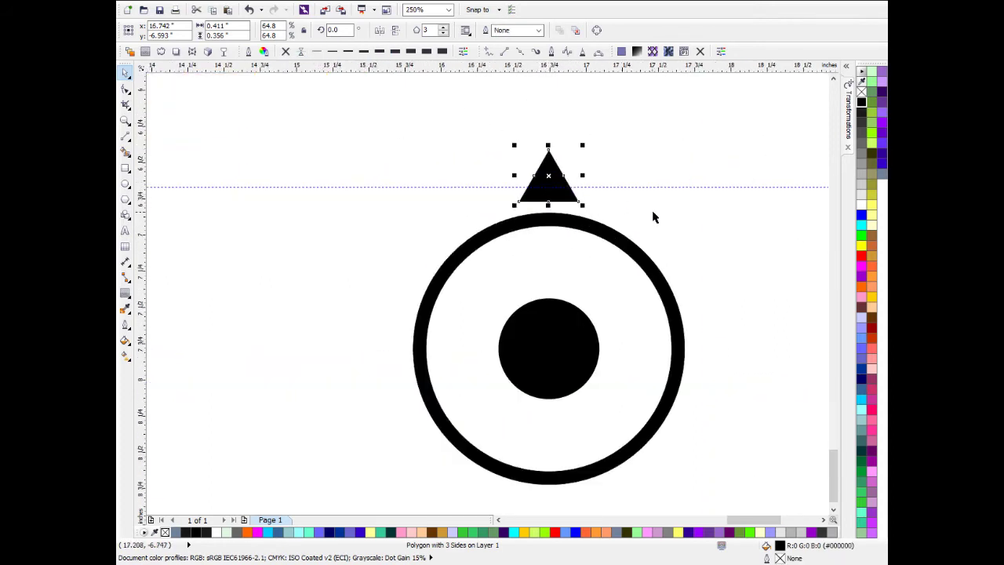
{"action": "left_click", "coordinate": [654, 217]}
Step: Create a copy of the triangle rotated 30 degrees counterclockwise about the centre of the disc
{"action": "left_click", "coordinate": [559, 199]}
{"action": "left_click", "coordinate": [557, 192]}
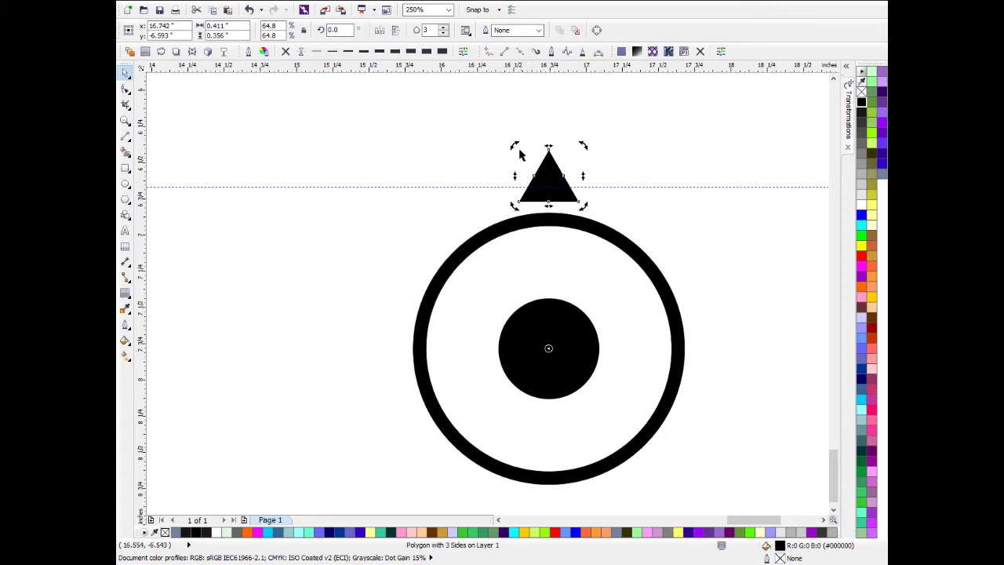
{"action": "key", "text": "Escape"}
{"action": "left_click", "coordinate": [552, 171]}
{"action": "left_click_drag", "start_coordinate": [513, 146], "coordinate": [424, 205]}
Step: Repeat the rotated duplication in 30-degree increments until twelve triangles surround the ring
{"action": "key", "text": "ctrl+d"}
{"action": "key", "text": "ctrl+d"}
{"action": "scroll", "coordinate": [573, 203], "scroll_direction": "down", "scroll_amount": 1}
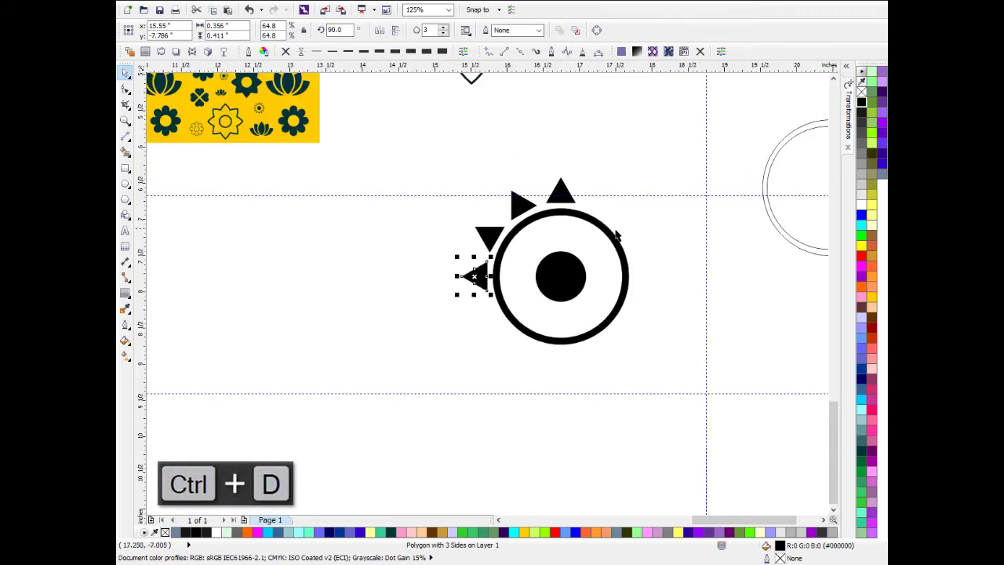
{"action": "key", "text": "ctrl+d"}
{"action": "key", "text": "ctrl+d"}
{"action": "key", "text": "ctrl+d"}
{"action": "key", "text": "ctrl+d"}
{"action": "key", "text": "ctrl+d"}
{"action": "key", "text": "ctrl+d"}
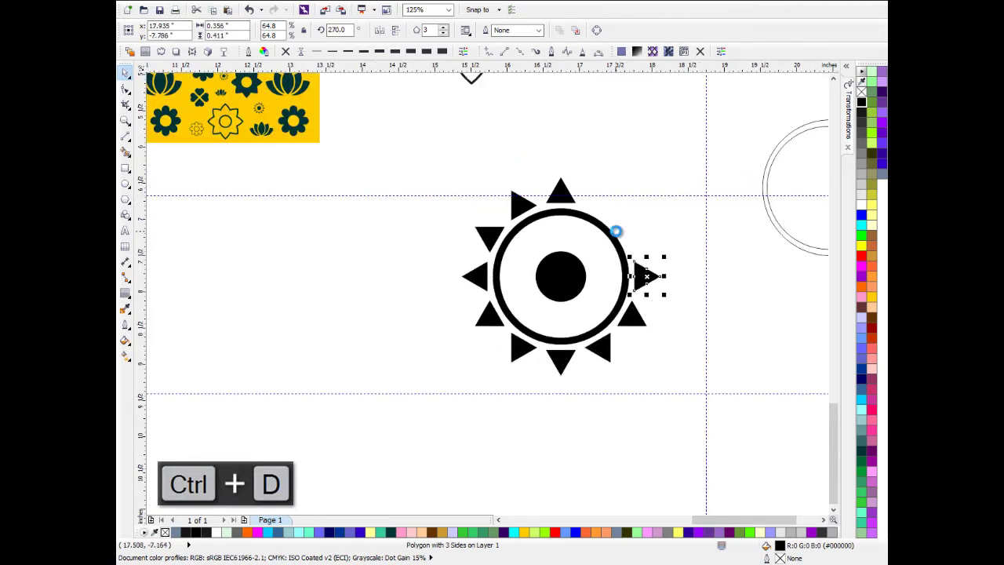
{"action": "key", "text": "ctrl+d"}
{"action": "key", "text": "ctrl+d"}
{"action": "left_click", "coordinate": [668, 192]}
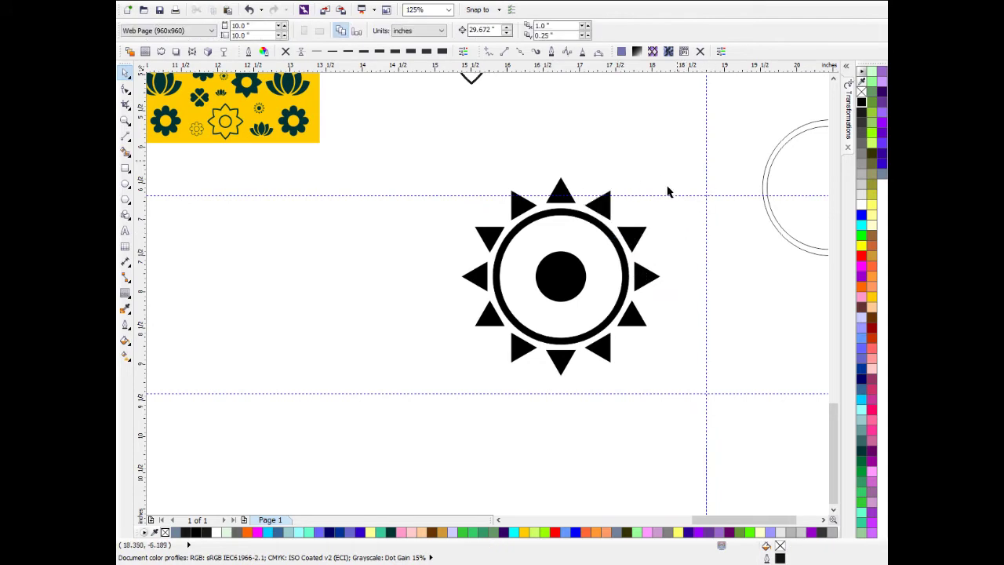
Step: Group the ring, disc and all triangles into one sun motif, and place it beside the four-leaf clover
{"action": "left_click_drag", "start_coordinate": [676, 162], "coordinate": [439, 392]}
{"action": "key", "text": "ctrl+g"}
{"action": "scroll", "coordinate": [457, 284], "scroll_direction": "down", "scroll_amount": 2}
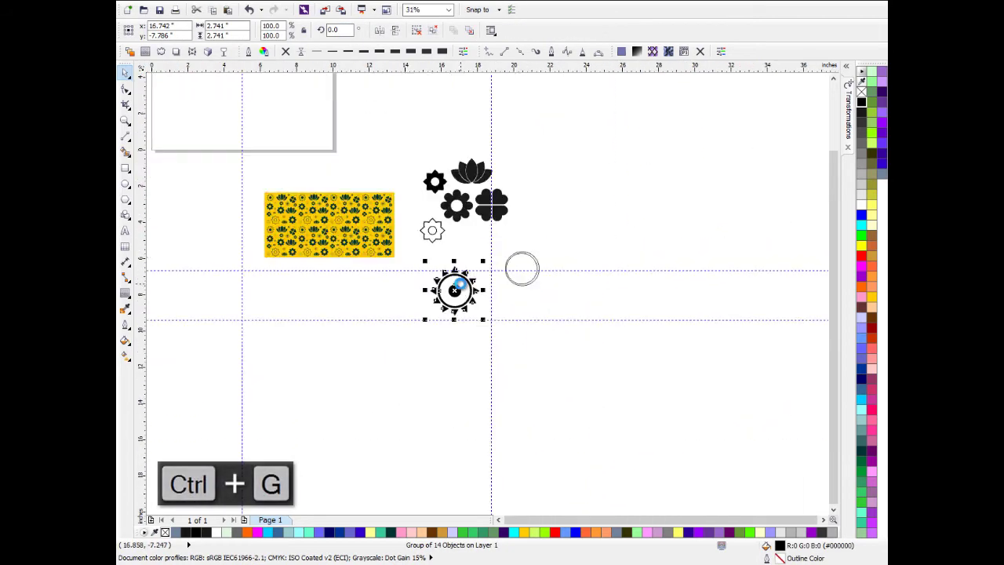
{"action": "left_click_drag", "start_coordinate": [455, 292], "coordinate": [538, 210]}
{"action": "scroll", "coordinate": [538, 210], "scroll_direction": "up", "scroll_amount": 2}
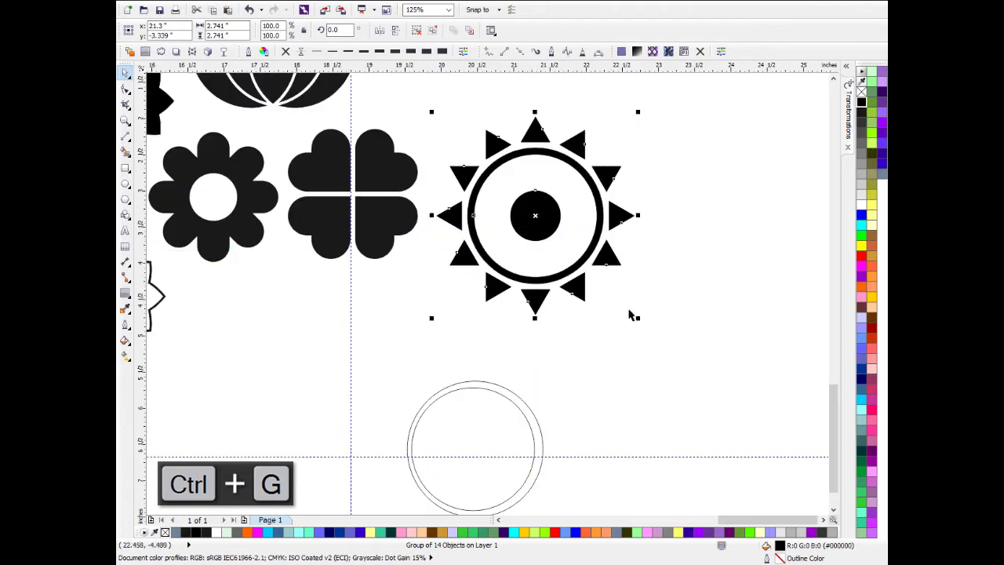
Step: Scale the grouped sun motif down proportionally to about 1.304 inches across
{"action": "left_click_drag", "start_coordinate": [637, 318], "coordinate": [534, 213]}
{"action": "scroll", "coordinate": [476, 141], "scroll_direction": "up", "scroll_amount": 1}
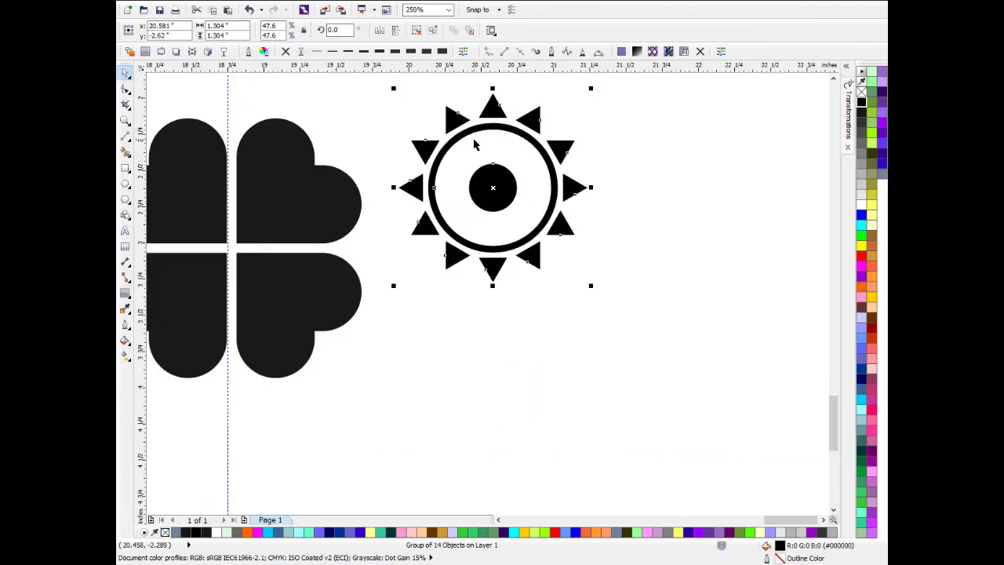
{"action": "scroll", "coordinate": [565, 163], "scroll_direction": "down", "scroll_amount": 1}
{"action": "scroll", "coordinate": [565, 162], "scroll_direction": "down", "scroll_amount": 2}
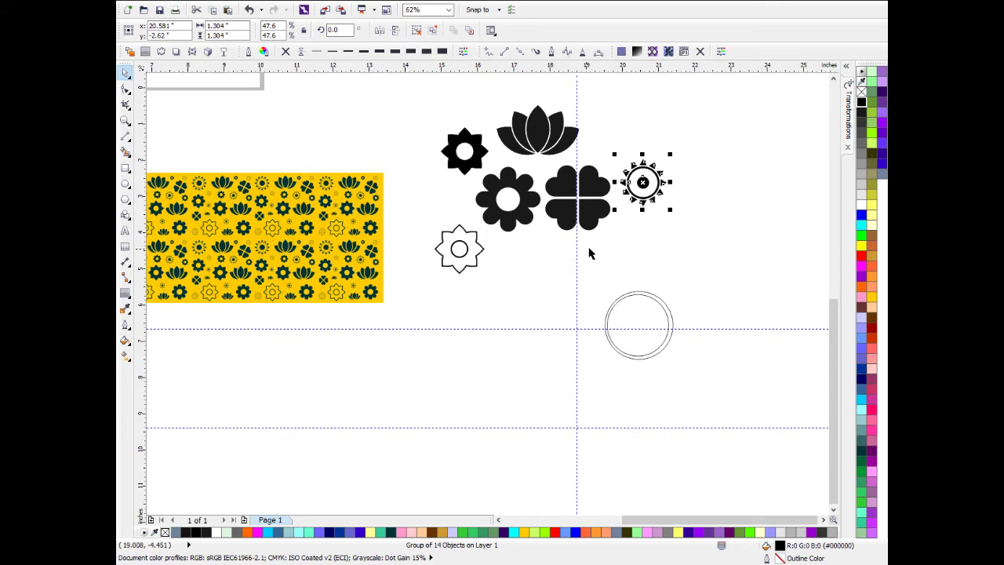
Step: Delete the two leftover outline circles and the three extra guidelines around the motifs
{"action": "left_click_drag", "start_coordinate": [698, 294], "coordinate": [589, 381]}
{"action": "key", "text": "Delete"}
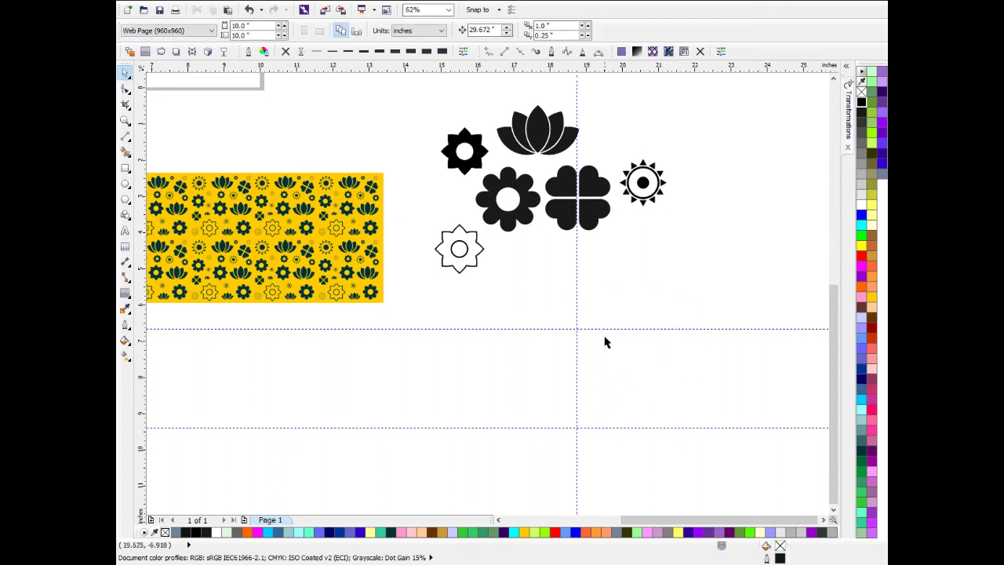
{"action": "left_click", "coordinate": [612, 329]}
{"action": "key", "text": "Delete"}
{"action": "left_click", "coordinate": [577, 349]}
{"action": "key", "text": "Delete"}
{"action": "left_click_drag", "start_coordinate": [607, 428], "coordinate": [606, 384]}
{"action": "left_click_drag", "start_coordinate": [586, 266], "coordinate": [609, 274]}
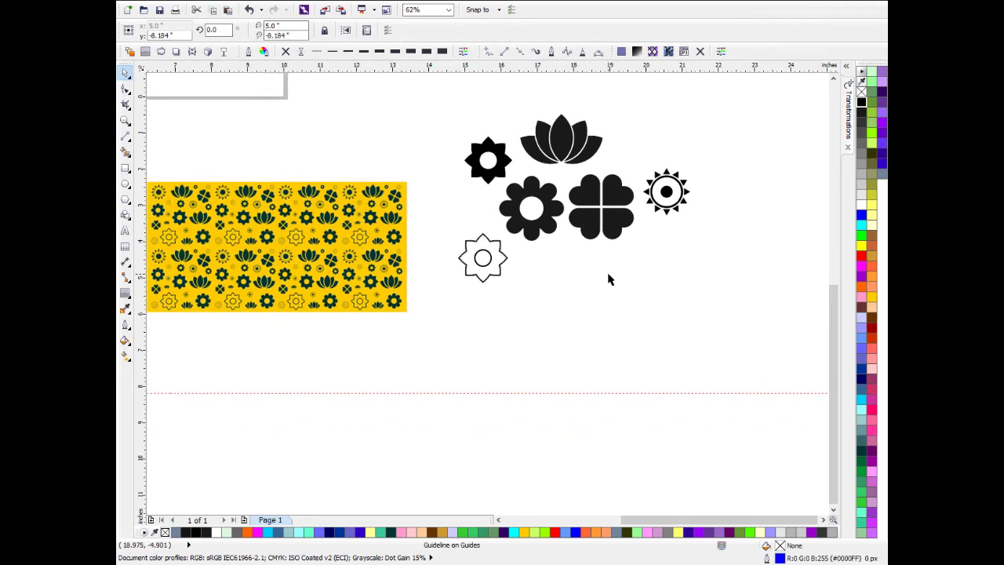
{"action": "key", "text": "Delete"}
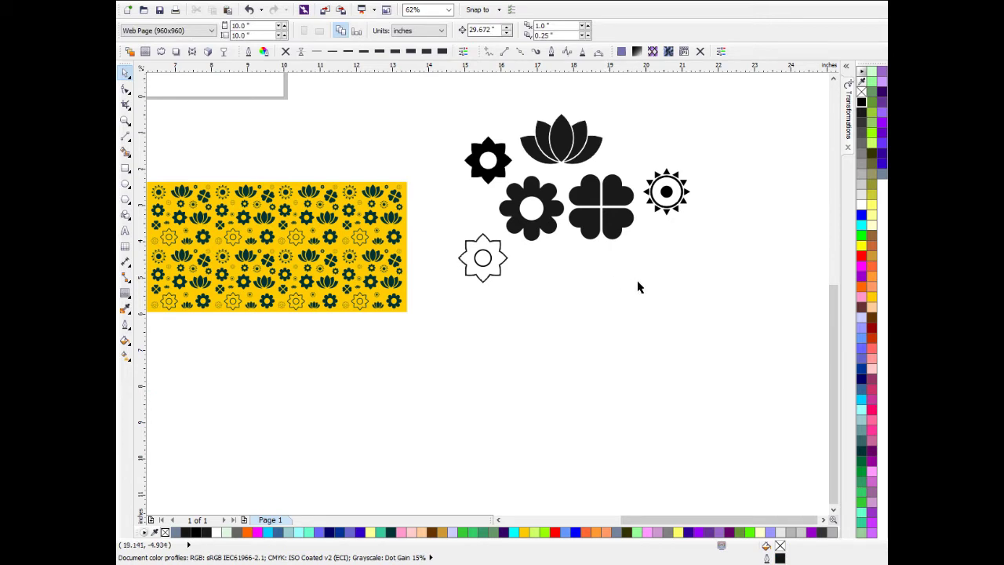
{"action": "left_click_drag", "start_coordinate": [686, 236], "coordinate": [553, 193]}
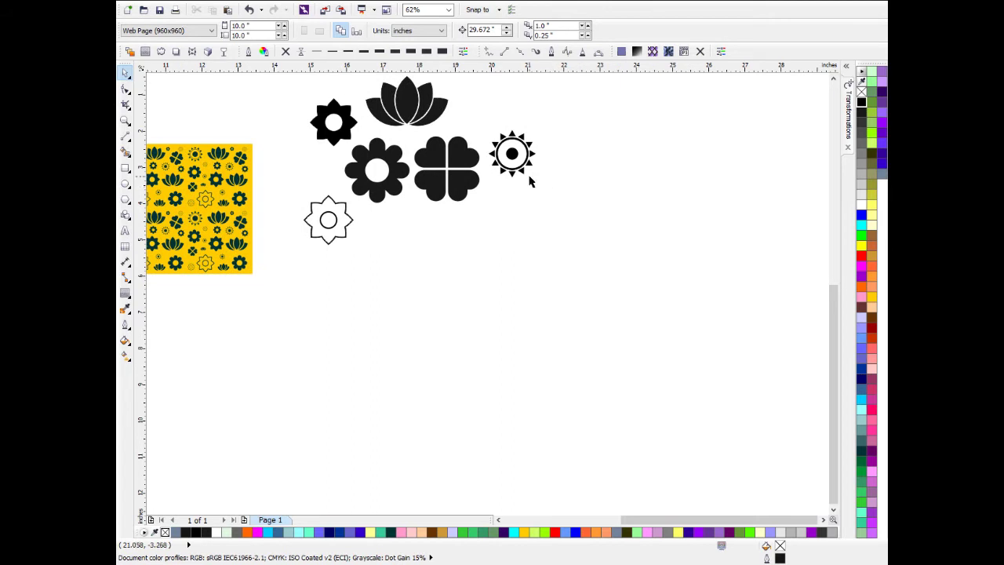
{"action": "left_click_drag", "start_coordinate": [571, 181], "coordinate": [569, 198]}
{"action": "scroll", "coordinate": [508, 157], "scroll_direction": "up", "scroll_amount": 1}
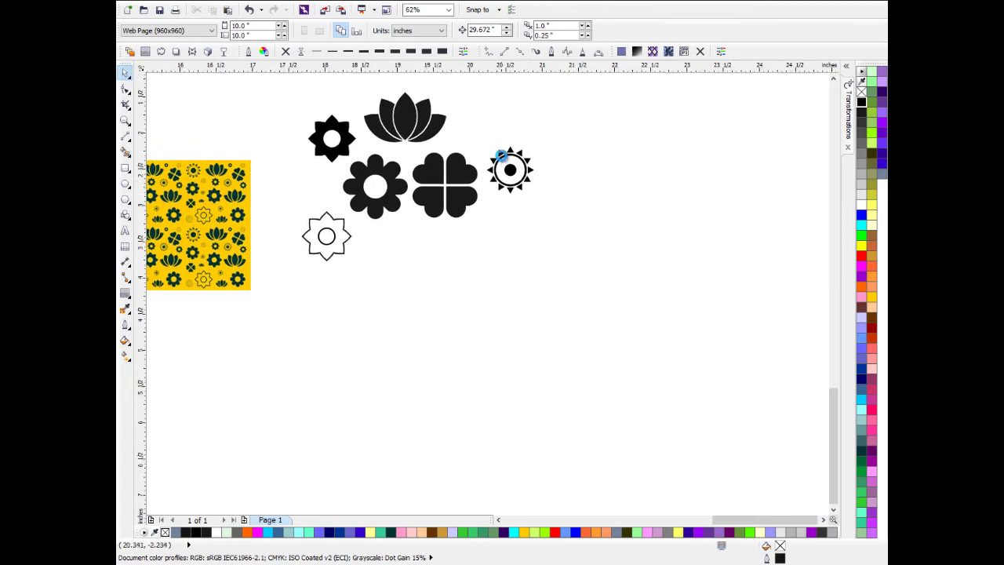
{"action": "left_click_drag", "start_coordinate": [533, 163], "coordinate": [573, 233]}
{"action": "scroll", "coordinate": [518, 179], "scroll_direction": "down", "scroll_amount": 1}
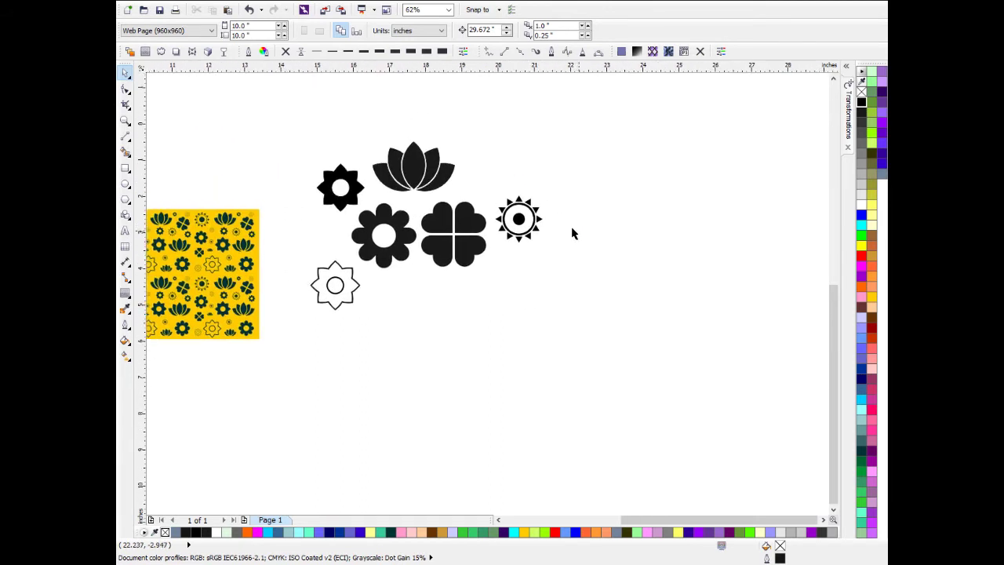
{"action": "left_click", "coordinate": [509, 233]}
Step: Draw a 5 by 5 inch square over the page's upper-left quarter, from the page corner to the guideline intersection
{"action": "scroll", "coordinate": [494, 267], "scroll_direction": "down", "scroll_amount": 2}
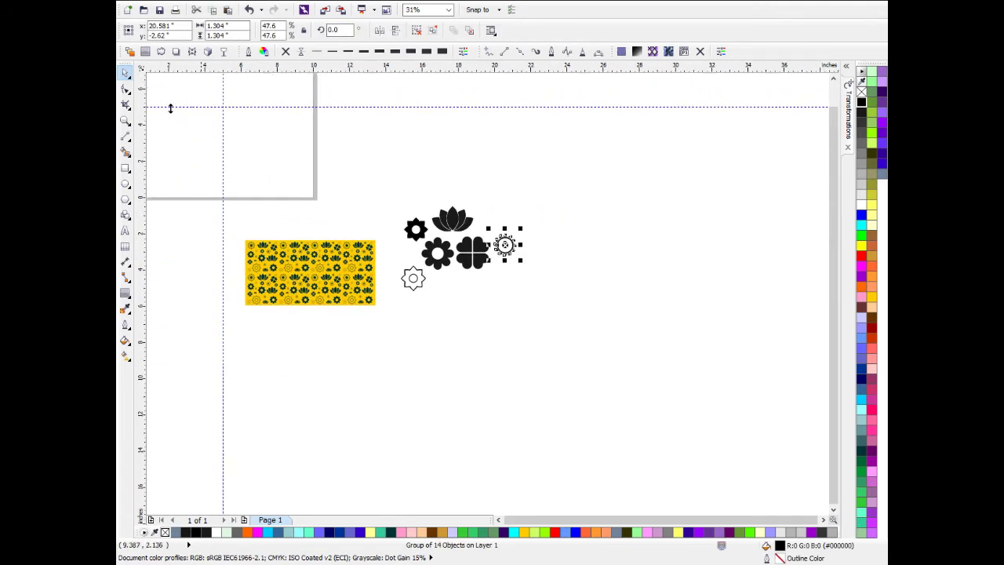
{"action": "left_click", "coordinate": [126, 168]}
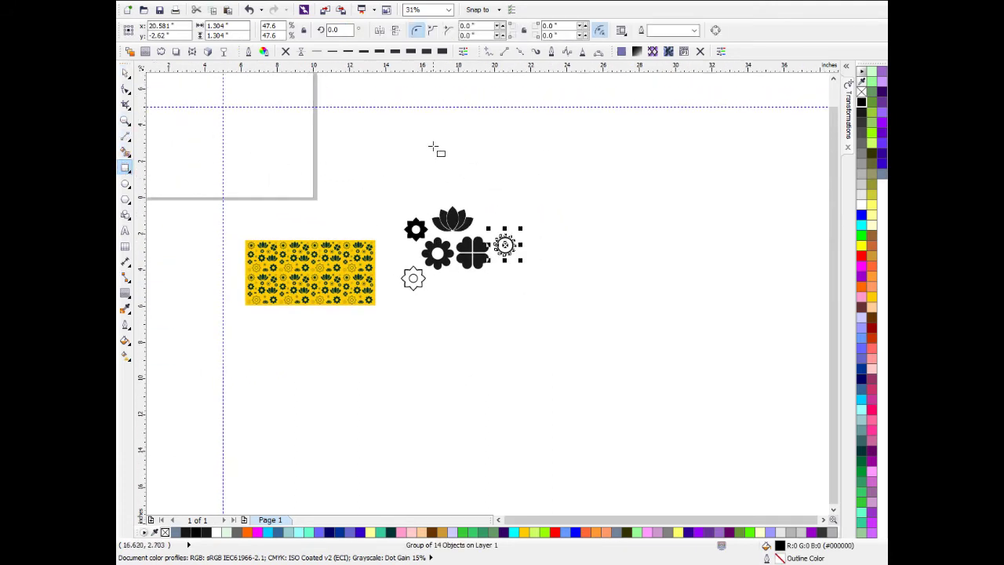
{"action": "left_click_drag", "start_coordinate": [231, 88], "coordinate": [510, 206]}
{"action": "scroll", "coordinate": [427, 150], "scroll_direction": "up", "scroll_amount": 1}
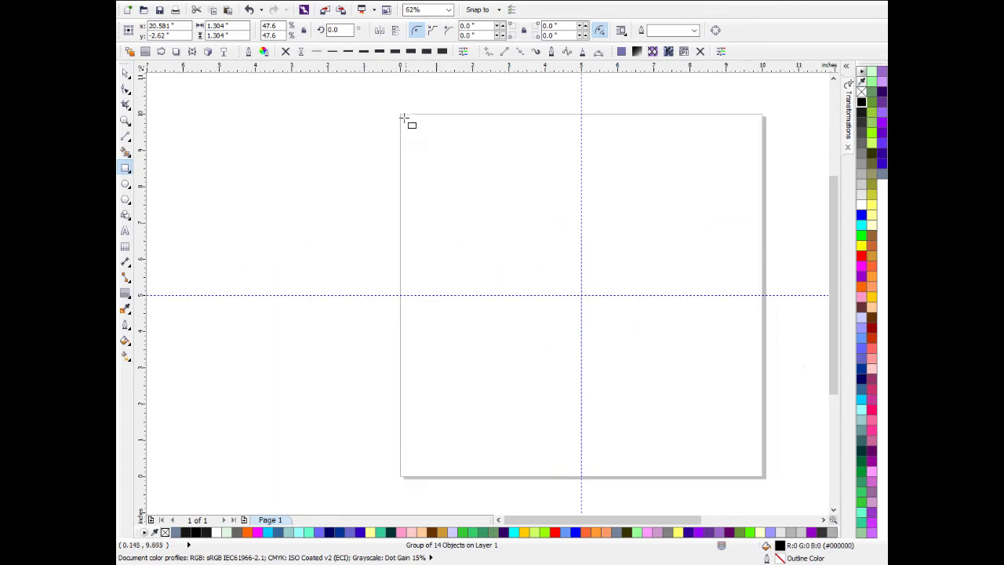
{"action": "left_click_drag", "start_coordinate": [409, 122], "coordinate": [582, 295]}
{"action": "scroll", "coordinate": [540, 209], "scroll_direction": "down", "scroll_amount": 1}
{"action": "left_click", "coordinate": [127, 73]}
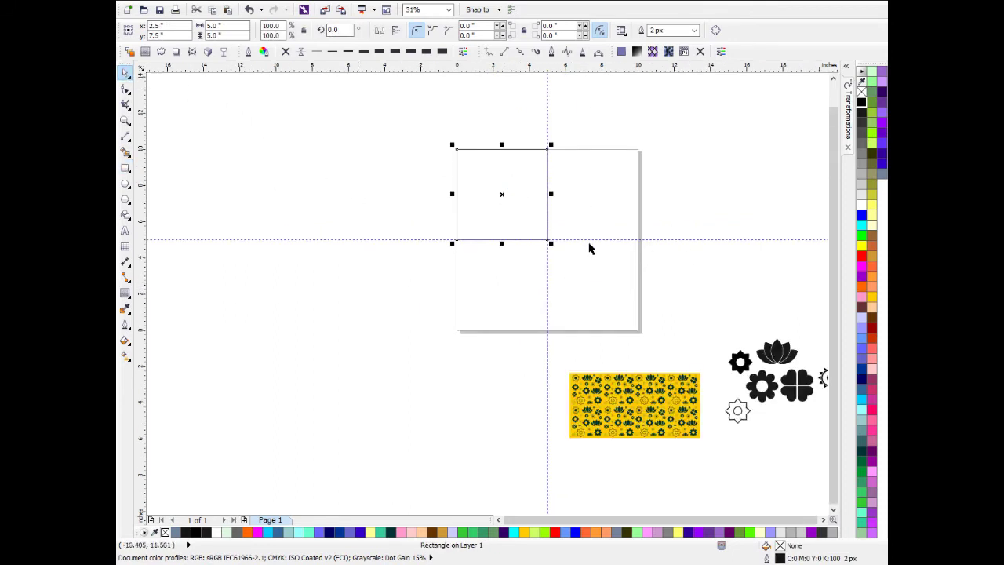
Step: Move all the finished flower motifs together to the empty area left of the page
{"action": "left_click_drag", "start_coordinate": [791, 353], "coordinate": [626, 386]}
{"action": "left_click_drag", "start_coordinate": [661, 381], "coordinate": [713, 449]}
{"action": "left_click_drag", "start_coordinate": [731, 369], "coordinate": [323, 163]}
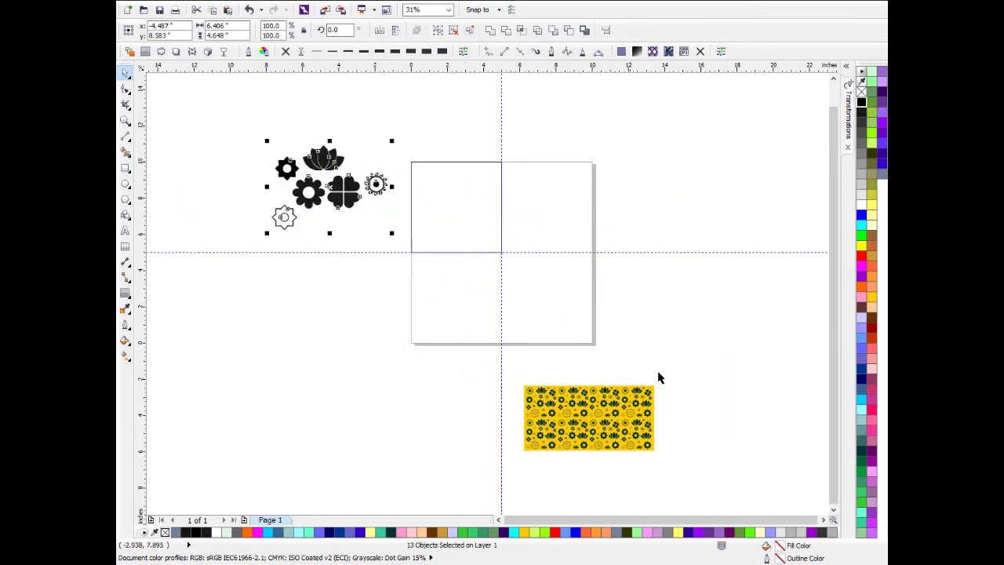
{"action": "left_click_drag", "start_coordinate": [680, 377], "coordinate": [524, 469]}
{"action": "key", "text": "ctrl+l"}
{"action": "left_click_drag", "start_coordinate": [608, 437], "coordinate": [523, 134]}
{"action": "key", "text": "ctrl+z"}
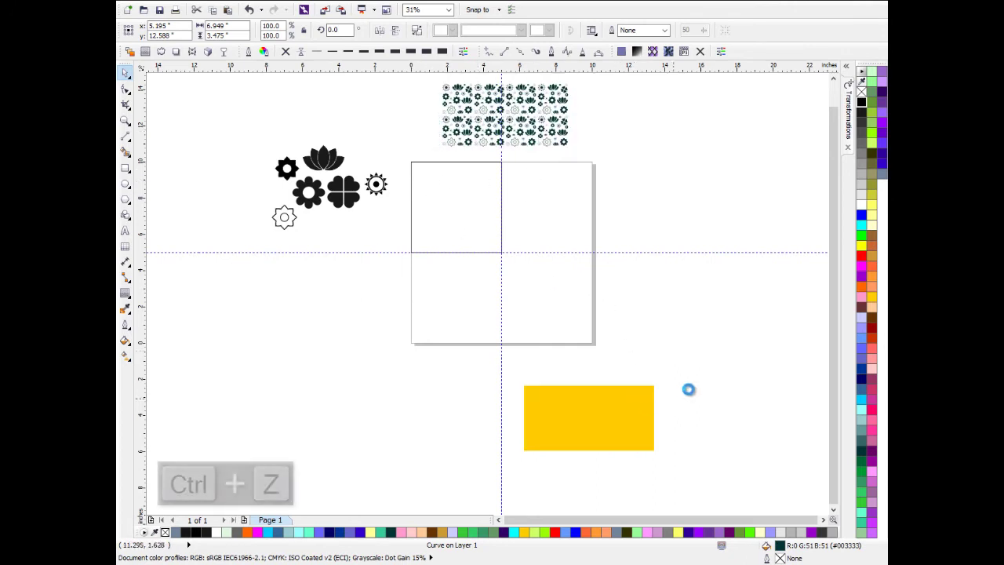
Step: Move the reference pattern together with its yellow background to just above the page
{"action": "left_click_drag", "start_coordinate": [553, 292], "coordinate": [510, 126]}
{"action": "scroll", "coordinate": [480, 182], "scroll_direction": "up", "scroll_amount": 1}
Step: Move the sun motif into the upper-left corner of the square and shrink it to about 0.85 inch
{"action": "left_click_drag", "start_coordinate": [480, 180], "coordinate": [731, 160]}
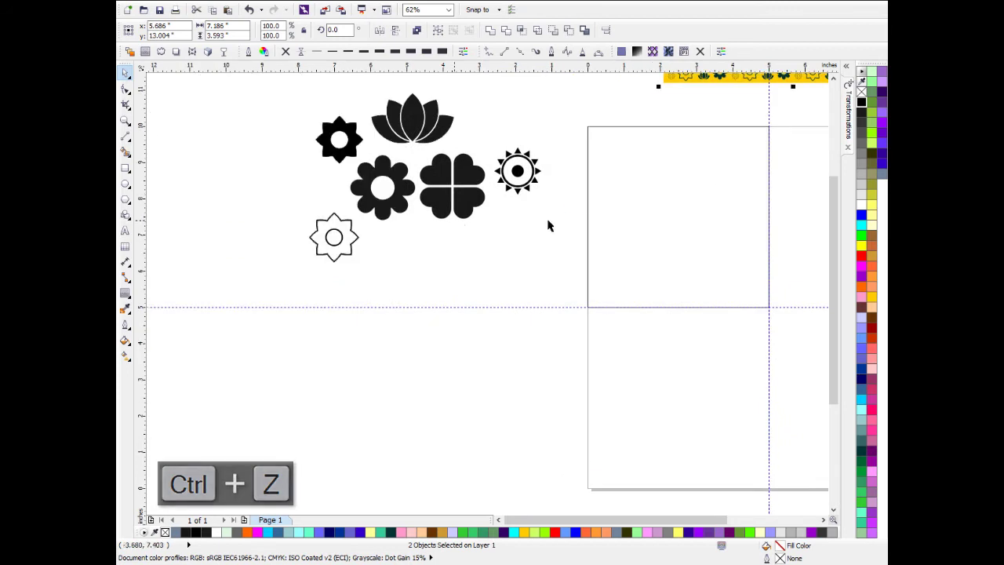
{"action": "scroll", "coordinate": [549, 224], "scroll_direction": "up", "scroll_amount": 1}
{"action": "left_click", "coordinate": [392, 206]}
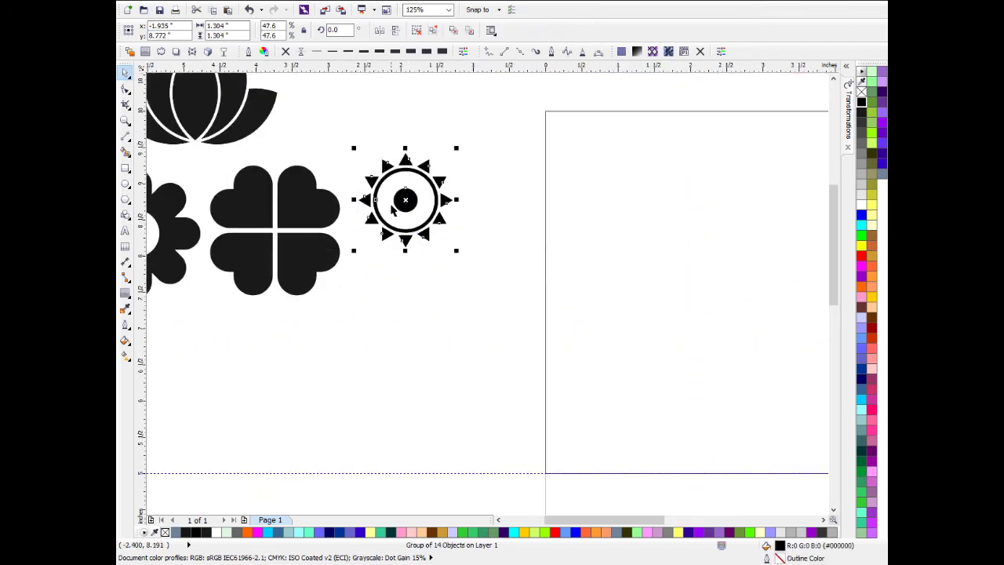
{"action": "left_click_drag", "start_coordinate": [426, 203], "coordinate": [637, 183]}
{"action": "left_click", "coordinate": [343, 211]}
{"action": "left_click_drag", "start_coordinate": [560, 127], "coordinate": [383, 285]}
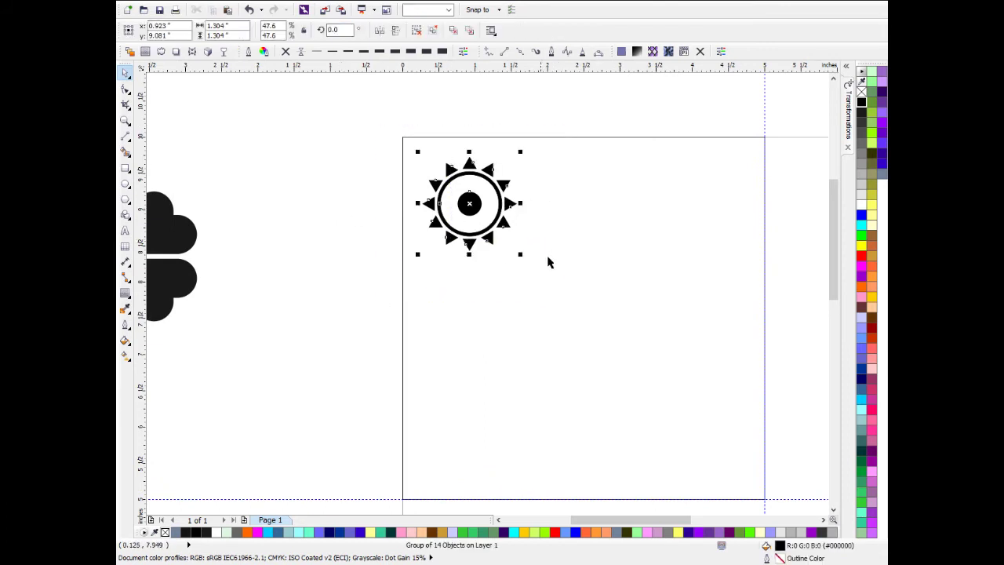
{"action": "left_click_drag", "start_coordinate": [503, 224], "coordinate": [498, 218]}
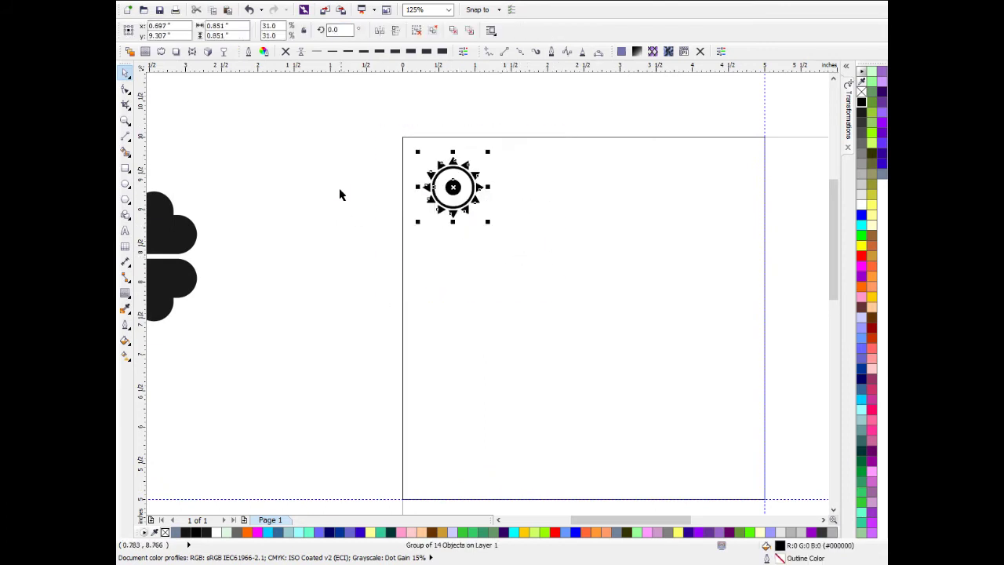
Step: Group the four-leaf clover's hearts and place the clover beside the sun, scaled to about 0.76 inch
{"action": "scroll", "coordinate": [341, 191], "scroll_direction": "down", "scroll_amount": 1}
{"action": "left_click_drag", "start_coordinate": [342, 191], "coordinate": [407, 183]}
{"action": "left_click", "coordinate": [346, 173]}
{"action": "left_click_drag", "start_coordinate": [344, 173], "coordinate": [252, 262]}
{"action": "key", "text": "ctrl+g"}
{"action": "left_click_drag", "start_coordinate": [324, 240], "coordinate": [486, 243]}
{"action": "scroll", "coordinate": [498, 190], "scroll_direction": "up", "scroll_amount": 1}
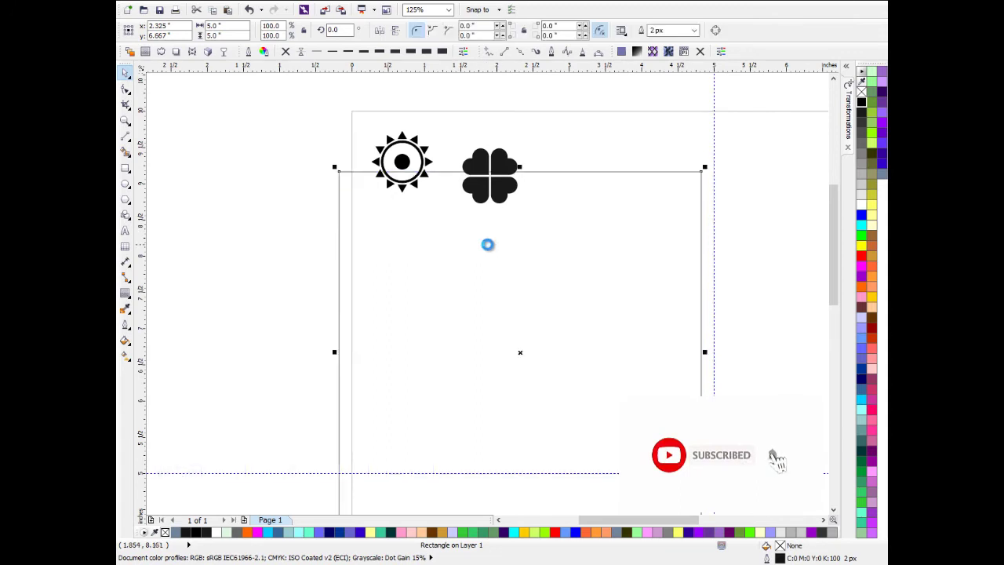
Step: Undo the accidental move of the square, bring the sun and clover to the front, and send the square to the back
{"action": "key", "text": "ctrl+z"}
{"action": "left_click_drag", "start_coordinate": [332, 92], "coordinate": [594, 251]}
{"action": "key", "text": "ctrl+Home"}
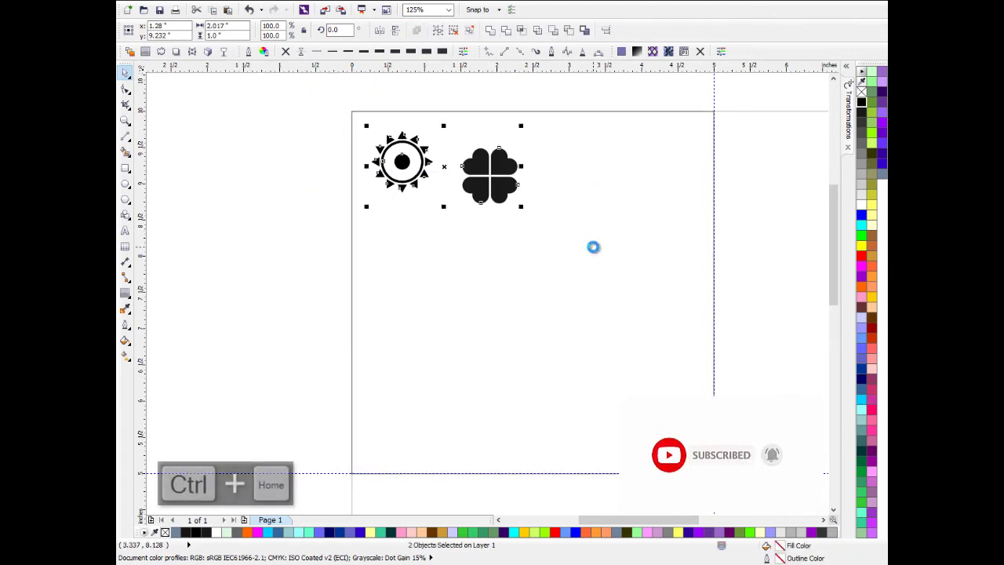
{"action": "left_click", "coordinate": [594, 246]}
{"action": "key", "text": "ctrl+End"}
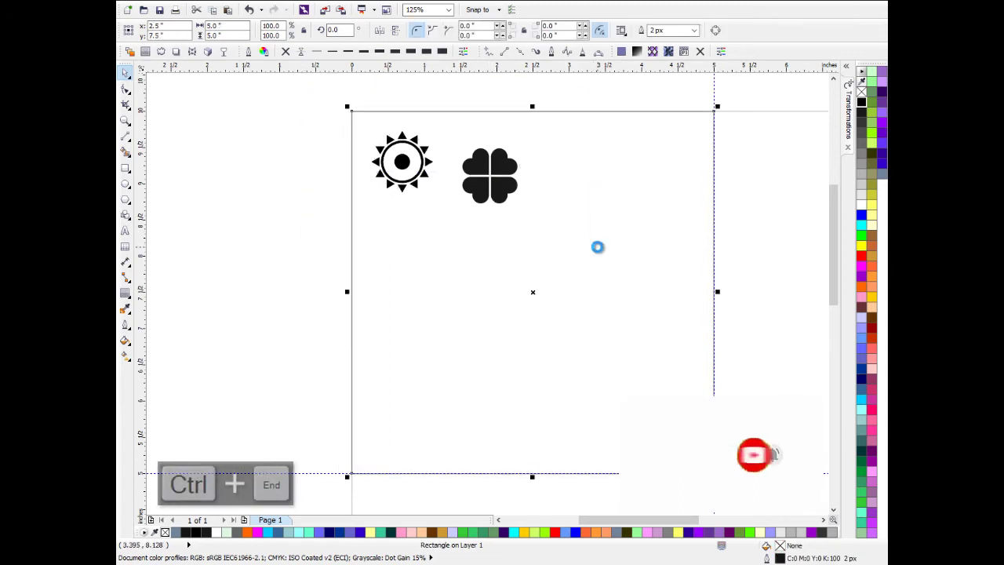
{"action": "left_click", "coordinate": [296, 240]}
Step: Move the clover below the sun motif and shrink it to about 0.54 inch
{"action": "left_click", "coordinate": [503, 173]}
{"action": "scroll", "coordinate": [503, 173], "scroll_direction": "up", "scroll_amount": 1}
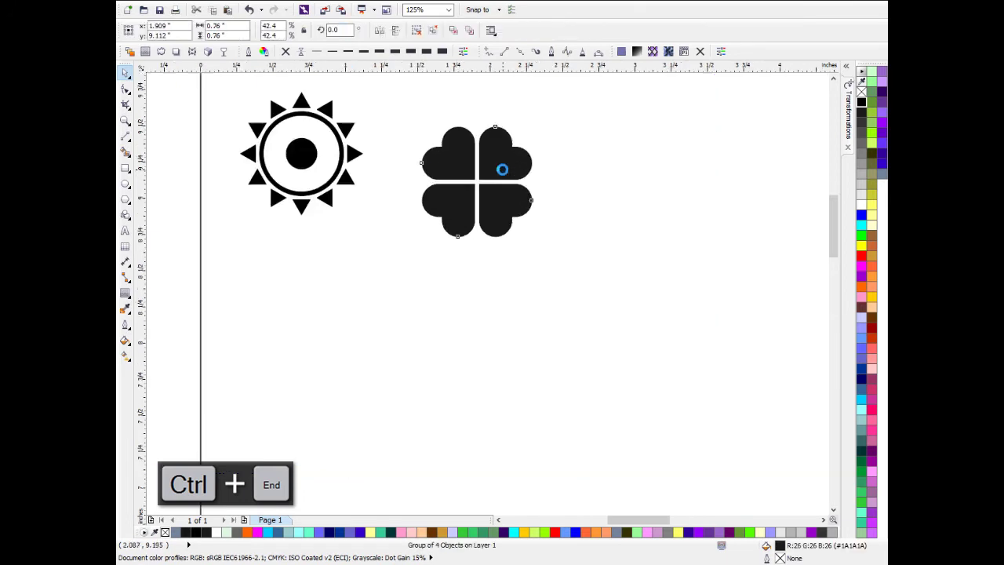
{"action": "left_click_drag", "start_coordinate": [502, 171], "coordinate": [602, 267]}
{"action": "left_click_drag", "start_coordinate": [636, 335], "coordinate": [652, 204]}
{"action": "left_click_drag", "start_coordinate": [637, 162], "coordinate": [539, 331]}
{"action": "scroll", "coordinate": [588, 239], "scroll_direction": "down", "scroll_amount": 2}
Step: Move the whole lotus into the square beside the clover and scale it to about 1.09 by 0.66 inches
{"action": "scroll", "coordinate": [372, 154], "scroll_direction": "up", "scroll_amount": 2}
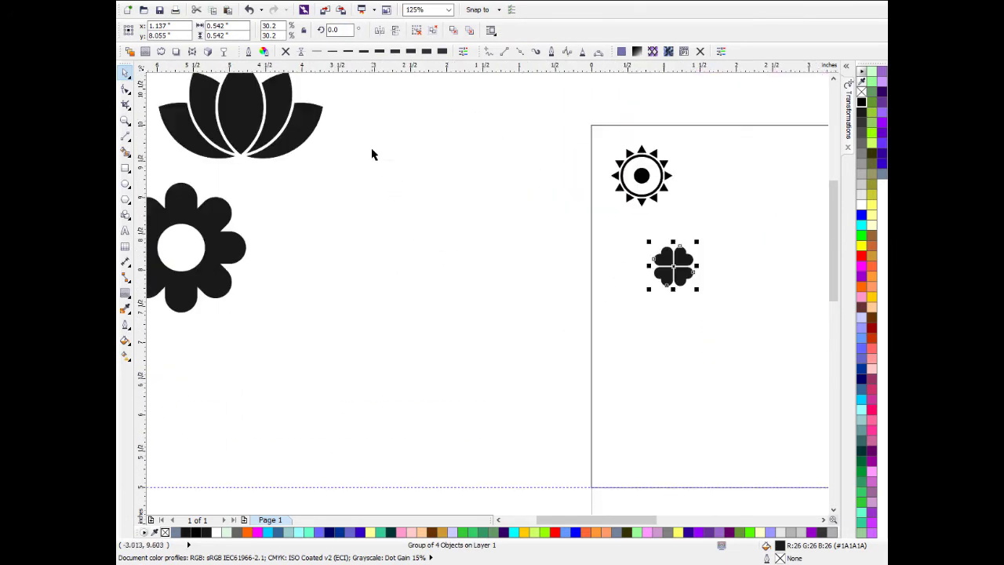
{"action": "left_click_drag", "start_coordinate": [237, 249], "coordinate": [236, 246]}
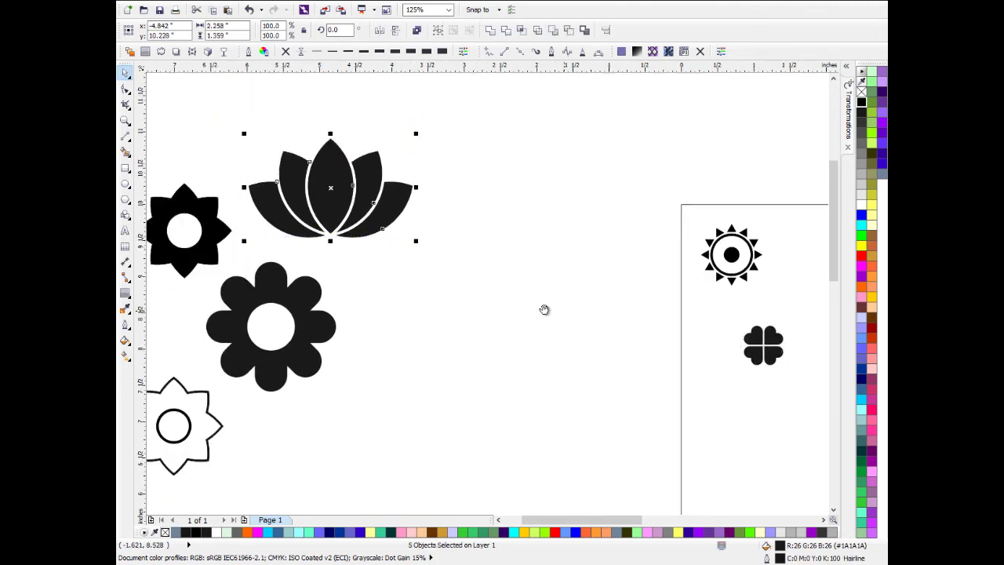
{"action": "left_click_drag", "start_coordinate": [272, 157], "coordinate": [531, 344]}
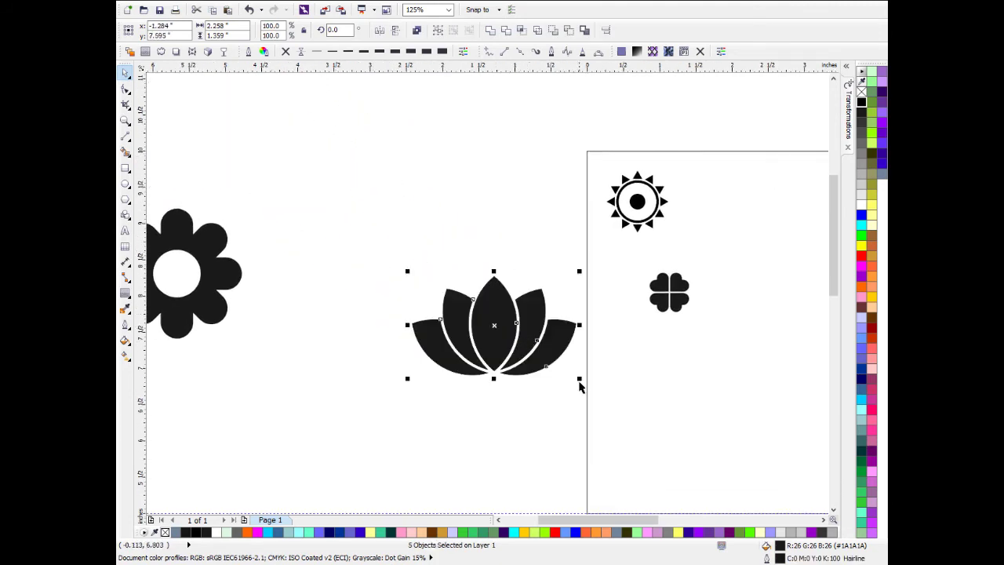
{"action": "left_click_drag", "start_coordinate": [579, 379], "coordinate": [722, 267]}
Step: Shrink the rounded eight-petal flower to about 0.57 inch and place it in the square's upper-right corner
{"action": "scroll", "coordinate": [565, 306], "scroll_direction": "down", "scroll_amount": 2}
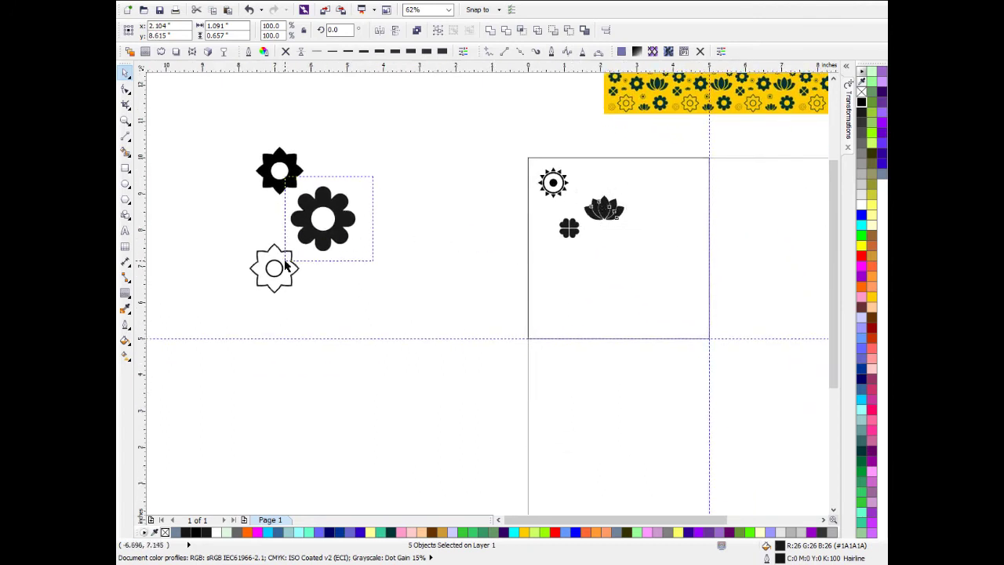
{"action": "left_click_drag", "start_coordinate": [337, 243], "coordinate": [554, 331]}
{"action": "scroll", "coordinate": [623, 249], "scroll_direction": "up", "scroll_amount": 1}
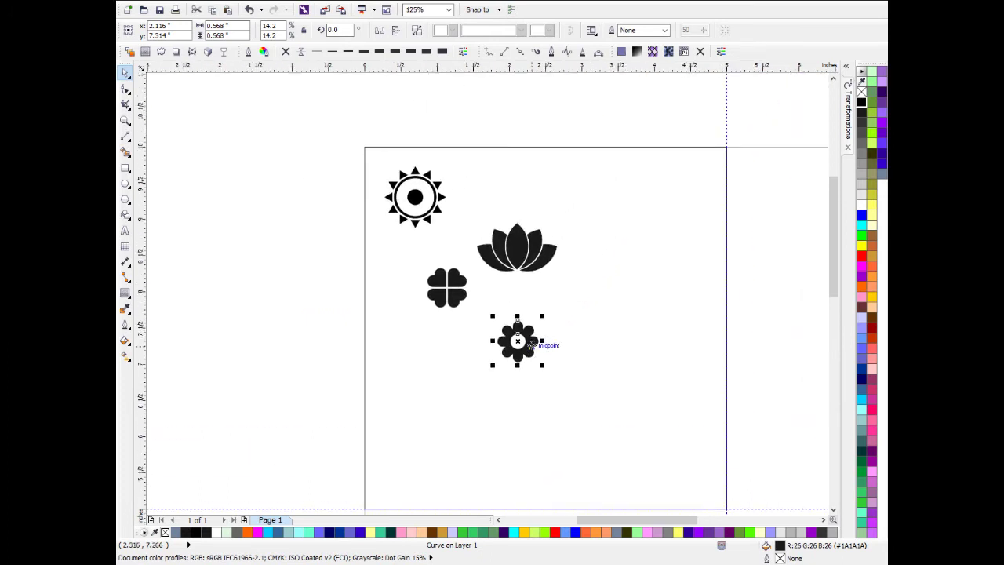
{"action": "left_click_drag", "start_coordinate": [667, 233], "coordinate": [701, 193]}
{"action": "scroll", "coordinate": [679, 217], "scroll_direction": "down", "scroll_amount": 2}
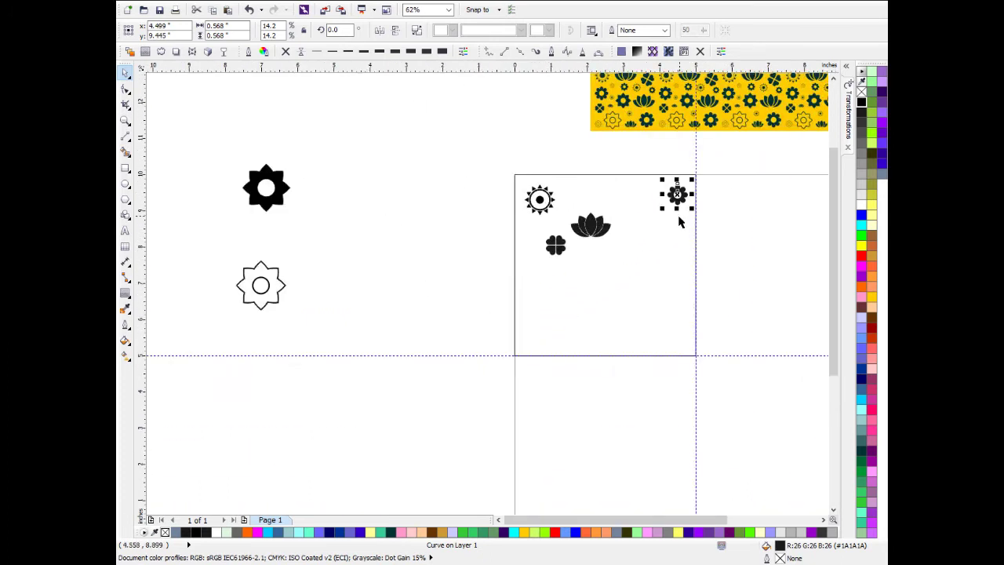
Step: Move the outlined pointed flower into the square's lower-right corner and shrink it
{"action": "left_click", "coordinate": [215, 302]}
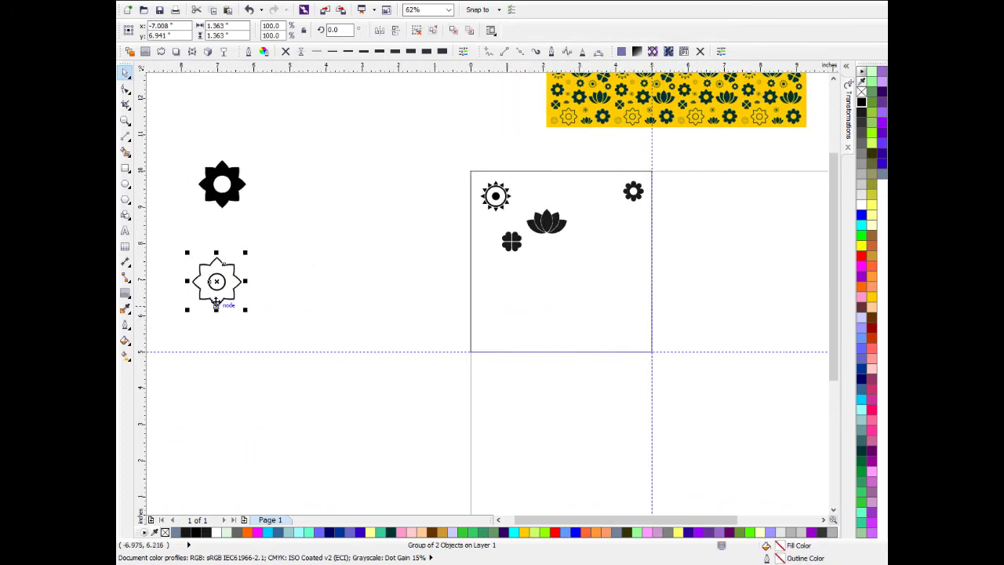
{"action": "left_click_drag", "start_coordinate": [531, 312], "coordinate": [624, 322]}
{"action": "scroll", "coordinate": [638, 348], "scroll_direction": "up", "scroll_amount": 1}
{"action": "scroll", "coordinate": [407, 259], "scroll_direction": "down", "scroll_amount": 1}
{"action": "left_click", "coordinate": [341, 244]}
Step: Move the solid pointed flower near the center of the square and shrink it to about 0.78 inch
{"action": "scroll", "coordinate": [341, 244], "scroll_direction": "down", "scroll_amount": 1}
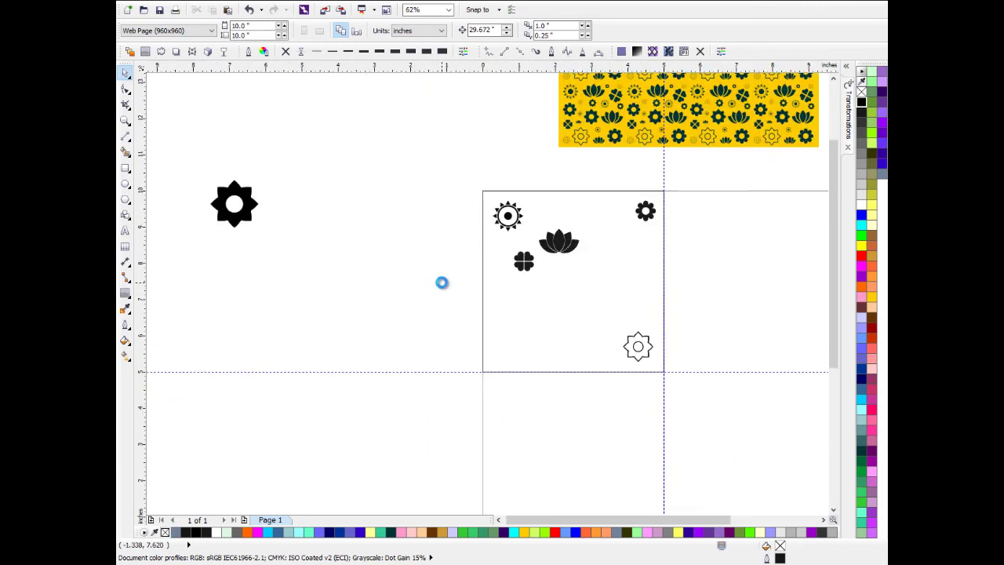
{"action": "left_click", "coordinate": [234, 204]}
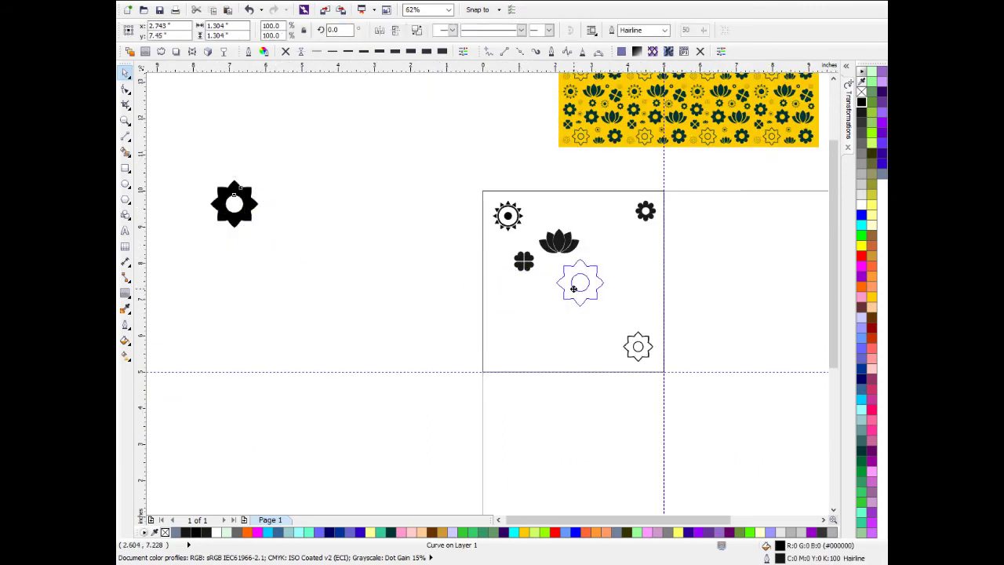
{"action": "left_click_drag", "start_coordinate": [573, 289], "coordinate": [570, 287]}
{"action": "scroll", "coordinate": [585, 272], "scroll_direction": "up", "scroll_amount": 1}
{"action": "left_click_drag", "start_coordinate": [619, 339], "coordinate": [595, 331]}
{"action": "scroll", "coordinate": [575, 285], "scroll_direction": "up", "scroll_amount": 1}
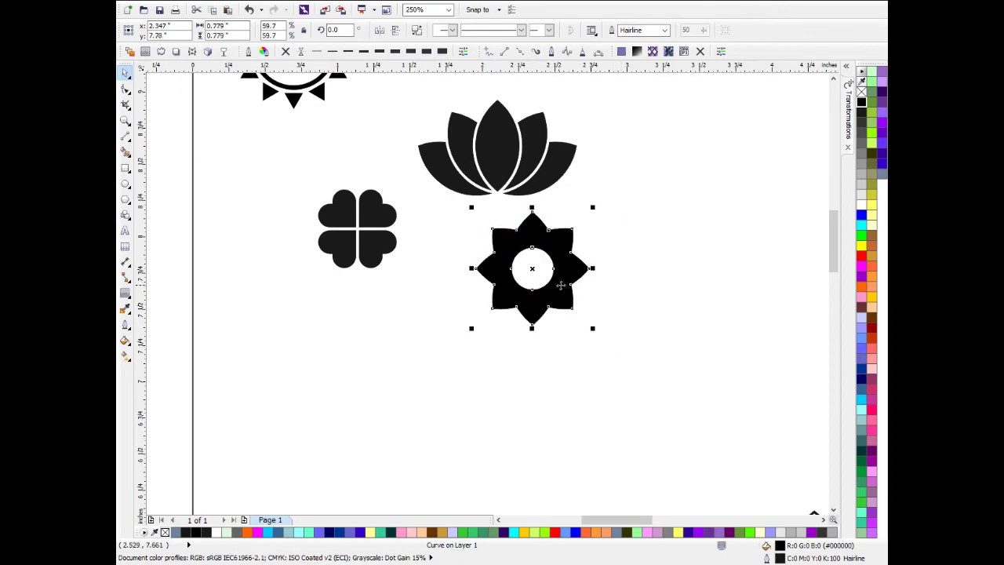
{"action": "left_click_drag", "start_coordinate": [560, 286], "coordinate": [580, 299]}
{"action": "scroll", "coordinate": [523, 263], "scroll_direction": "down", "scroll_amount": 3}
{"action": "left_click_drag", "start_coordinate": [551, 257], "coordinate": [527, 265]}
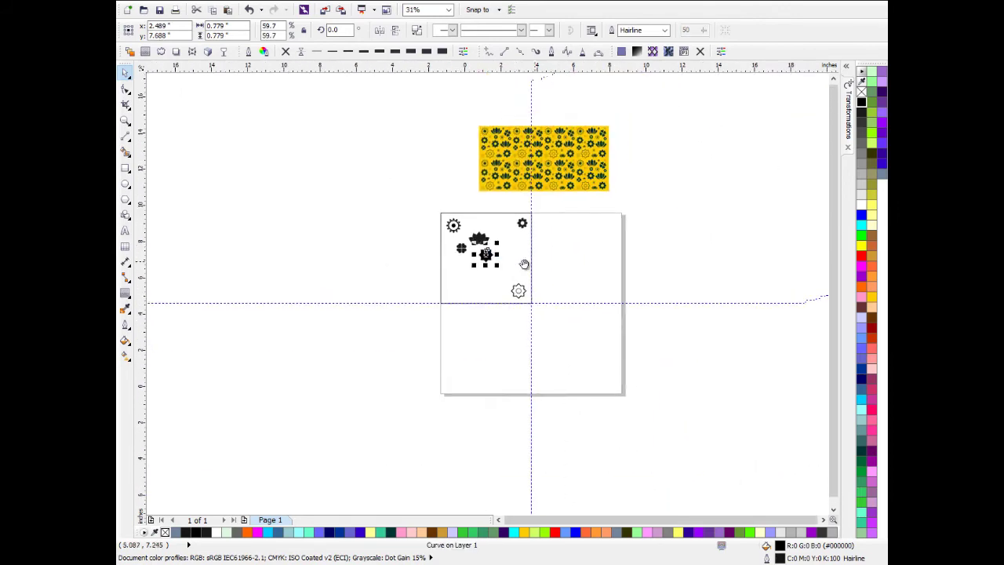
Step: Check the reference pattern and enlarge the central solid pointed flower to about 1.08 inches
{"action": "scroll", "coordinate": [537, 226], "scroll_direction": "up", "scroll_amount": 2}
{"action": "left_click_drag", "start_coordinate": [581, 227], "coordinate": [634, 395]}
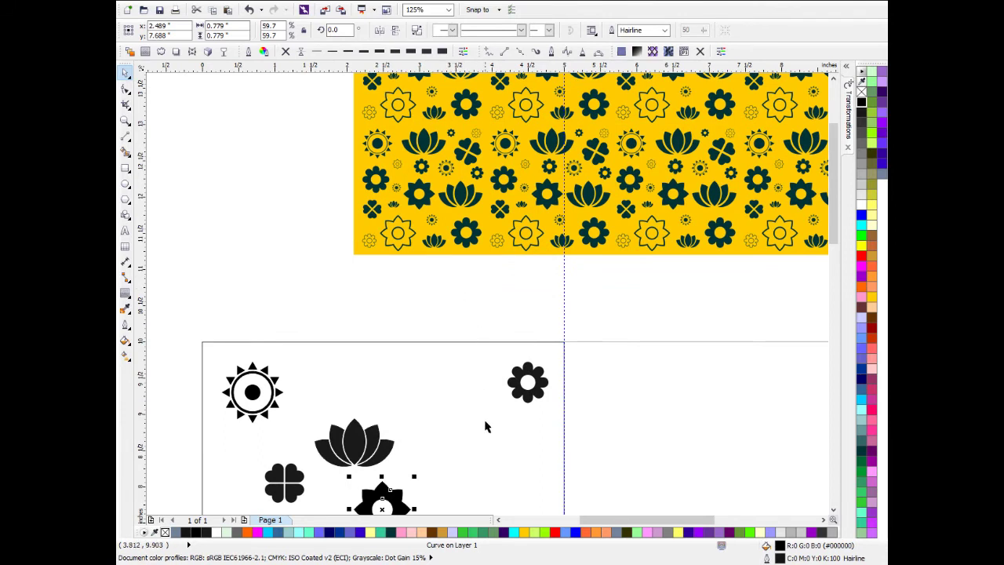
{"action": "left_click_drag", "start_coordinate": [484, 426], "coordinate": [551, 242]}
{"action": "left_click_drag", "start_coordinate": [494, 372], "coordinate": [516, 253]}
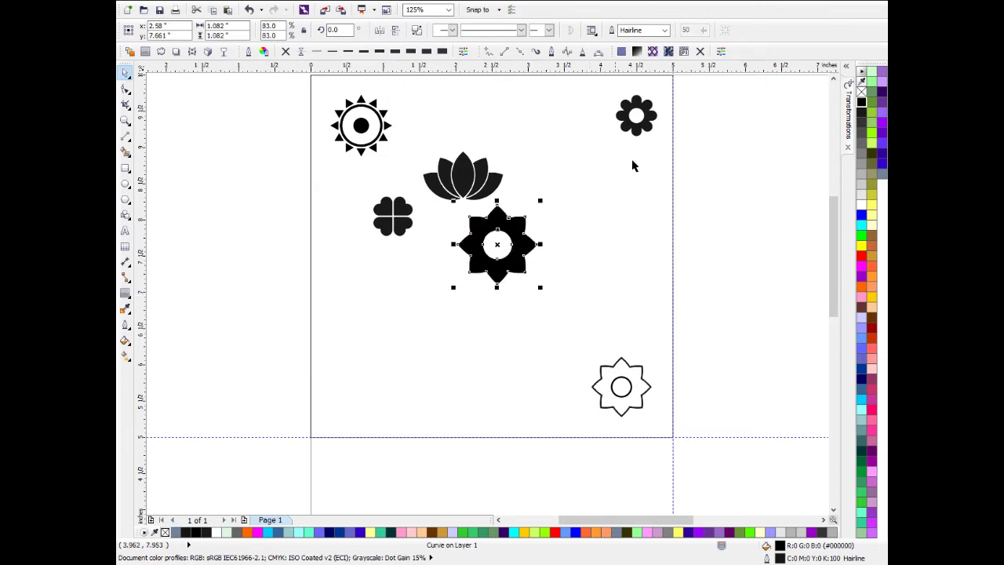
Step: Place an enlarged copy of the rounded flower in the square's lower-left corner and move the clover just above it
{"action": "left_click_drag", "start_coordinate": [639, 137], "coordinate": [417, 381]}
{"action": "left_click_drag", "start_coordinate": [408, 231], "coordinate": [378, 368]}
Step: Undo the stray move of the lotus's middle petal and group the five lotus petals
{"action": "left_click", "coordinate": [471, 252]}
{"action": "left_click_drag", "start_coordinate": [622, 318], "coordinate": [628, 313]}
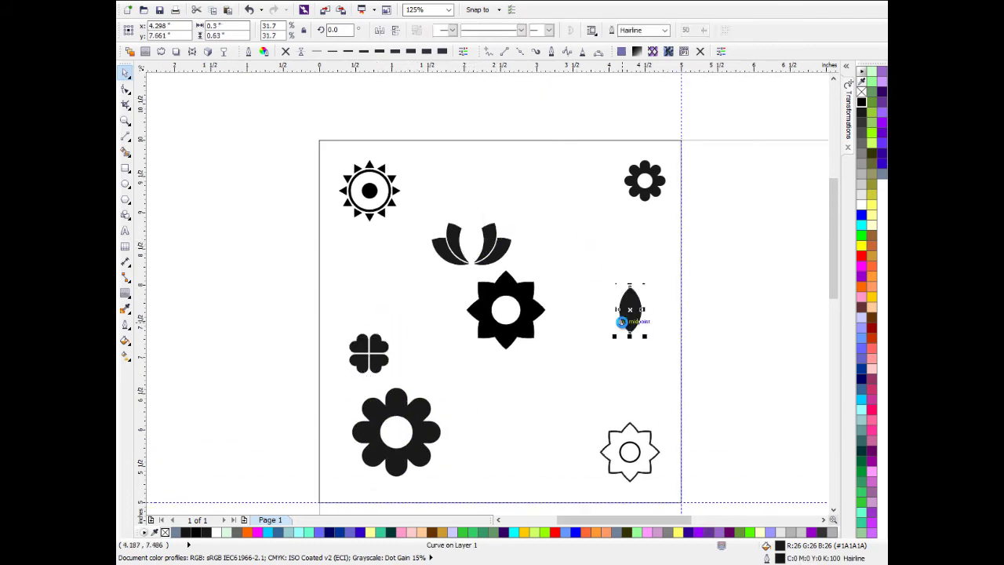
{"action": "key", "text": "ctrl+z"}
{"action": "key", "text": "ctrl+g"}
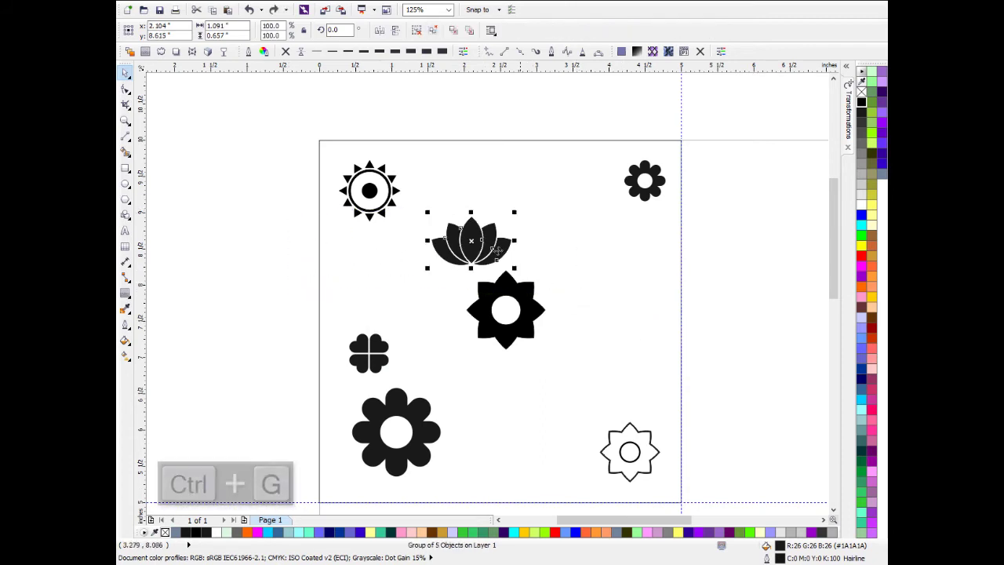
Step: Shrink the lotus and place it below the upper-right rounded flower, and slightly enlarge that flower
{"action": "left_click_drag", "start_coordinate": [474, 240], "coordinate": [649, 315]}
{"action": "scroll", "coordinate": [649, 315], "scroll_direction": "up", "scroll_amount": 2}
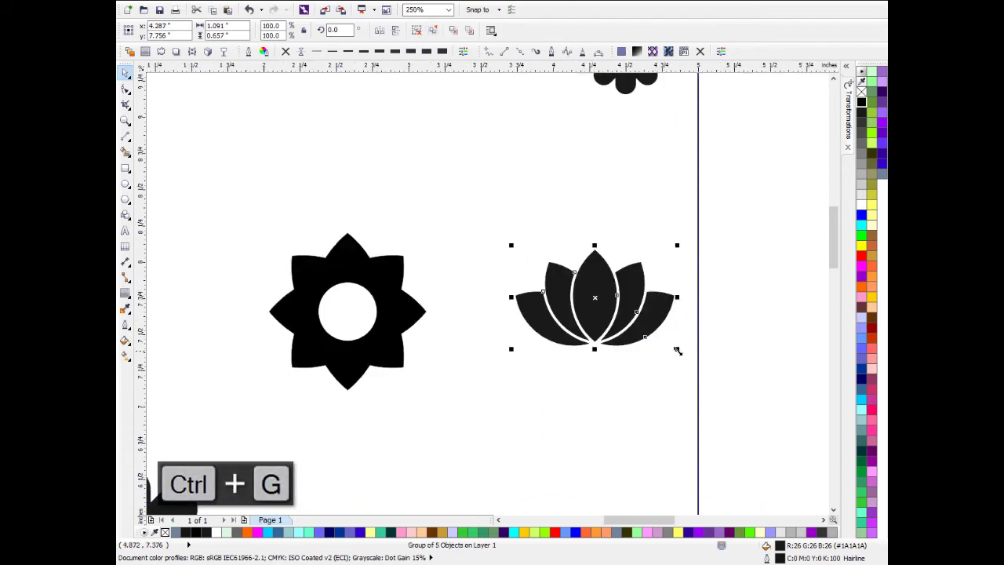
{"action": "left_click_drag", "start_coordinate": [677, 351], "coordinate": [568, 257]}
{"action": "scroll", "coordinate": [611, 316], "scroll_direction": "down", "scroll_amount": 1}
{"action": "left_click", "coordinate": [601, 210]}
{"action": "left_click_drag", "start_coordinate": [619, 222], "coordinate": [625, 237]}
Step: Enlarge the sun motif to about 0.94 inch and shift it closer to the square's upper-left corner
{"action": "left_click", "coordinate": [320, 210]}
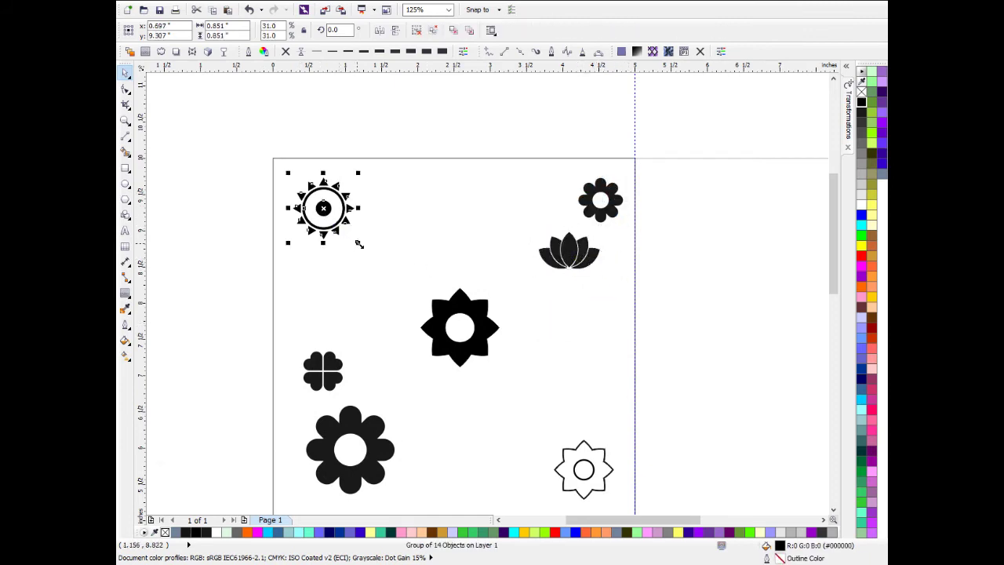
{"action": "left_click_drag", "start_coordinate": [359, 244], "coordinate": [366, 251]}
{"action": "left_click_drag", "start_coordinate": [328, 212], "coordinate": [322, 204]}
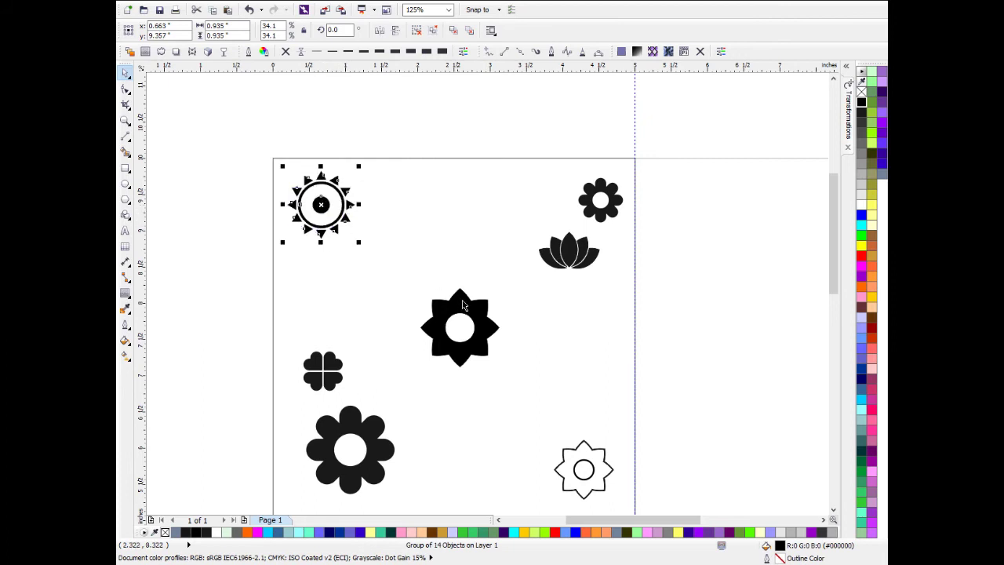
Step: Copy the lotus to the square's lower edge, between the large rounded flower and the outlined flower, and enlarge the copy
{"action": "left_click_drag", "start_coordinate": [556, 338], "coordinate": [474, 462]}
{"action": "scroll", "coordinate": [510, 347], "scroll_direction": "down", "scroll_amount": 3}
{"action": "left_click_drag", "start_coordinate": [484, 344], "coordinate": [509, 372]}
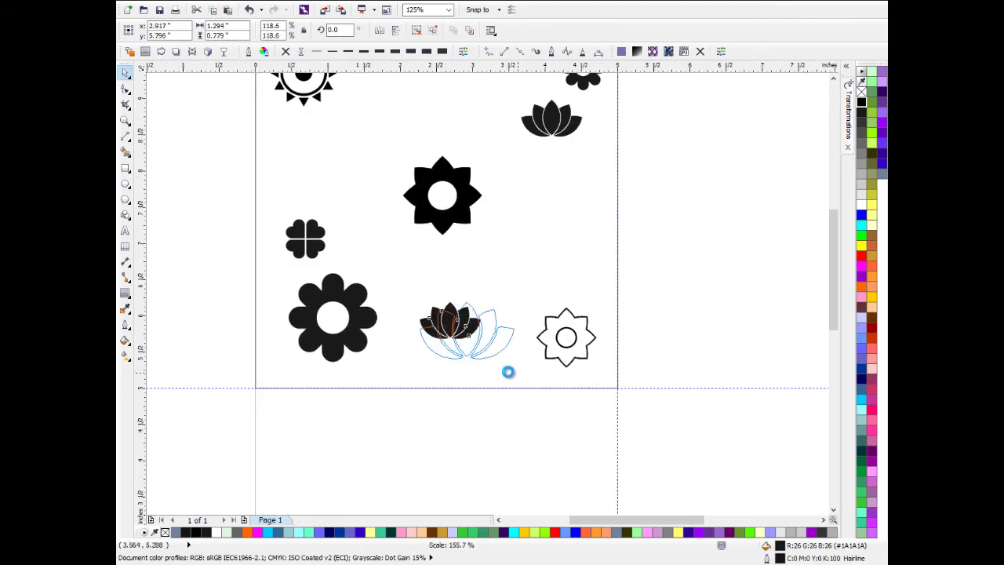
Step: Shrink the lower-left rounded flower and enlarge the lotus beside it to about 1.86 by 1.12 inches
{"action": "left_click", "coordinate": [357, 324]}
{"action": "left_click_drag", "start_coordinate": [382, 272], "coordinate": [324, 324]}
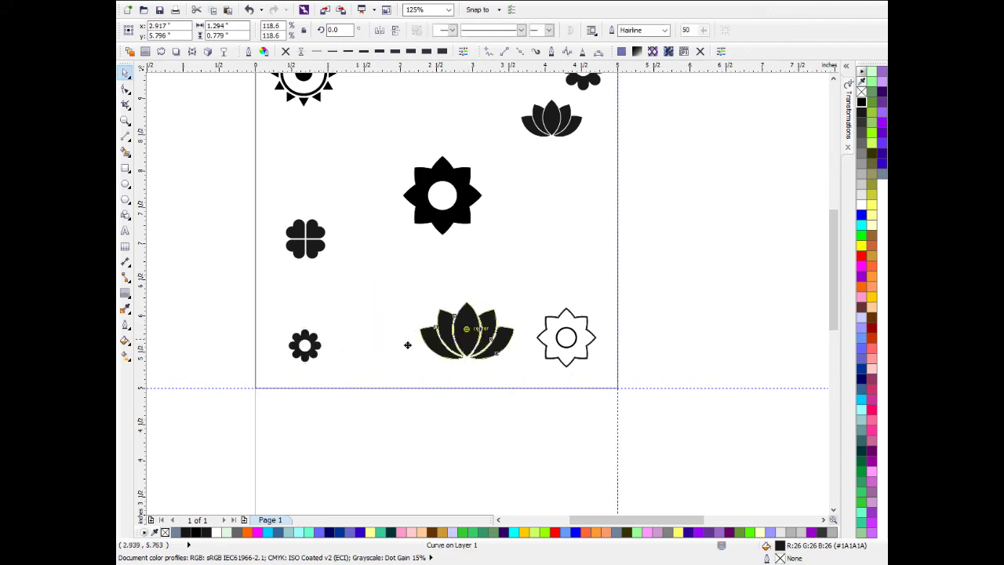
{"action": "left_click_drag", "start_coordinate": [470, 334], "coordinate": [386, 339]}
{"action": "left_click_drag", "start_coordinate": [435, 309], "coordinate": [476, 282]}
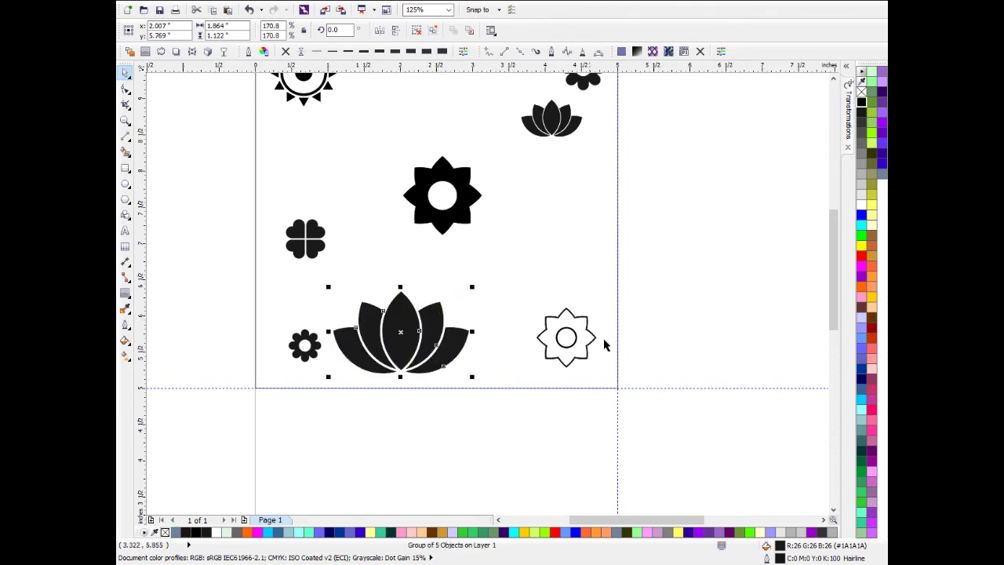
Step: Shrink the outlined flower to about 0.52 inch beside the large lotus and place a copy of the clover just above it
{"action": "left_click", "coordinate": [588, 364]}
{"action": "left_click_drag", "start_coordinate": [600, 370], "coordinate": [512, 347]}
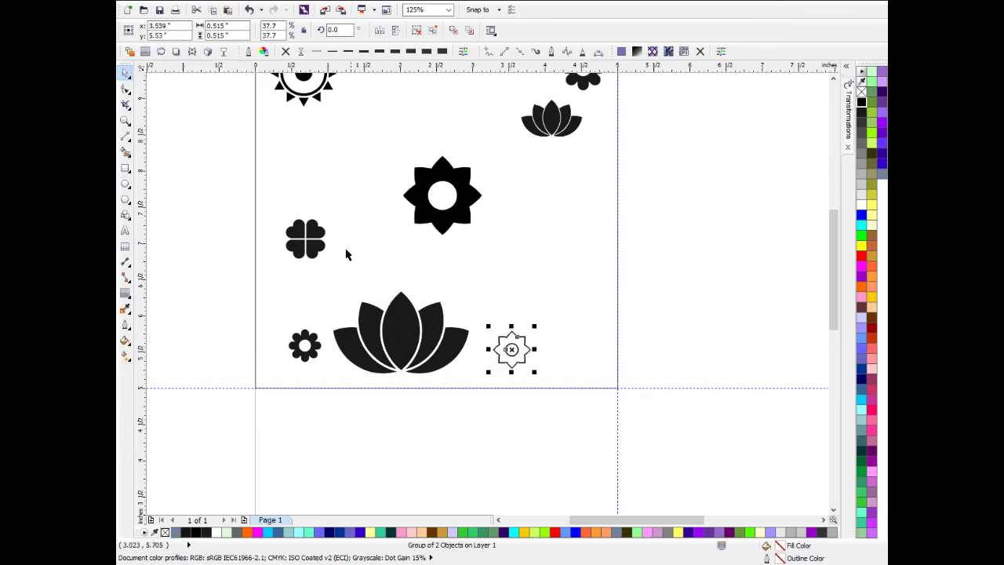
{"action": "left_click_drag", "start_coordinate": [318, 238], "coordinate": [593, 344]}
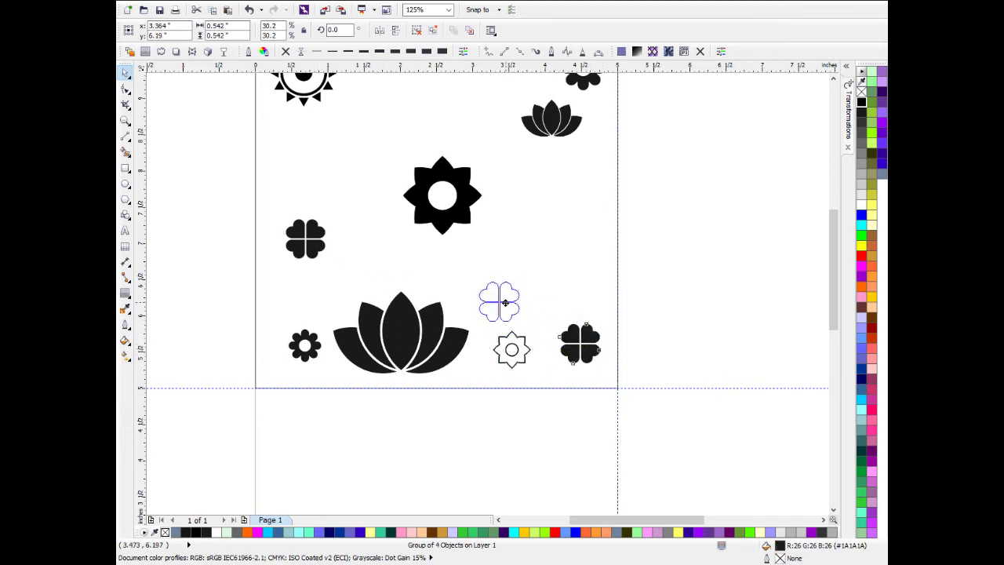
{"action": "left_click_drag", "start_coordinate": [505, 303], "coordinate": [527, 313]}
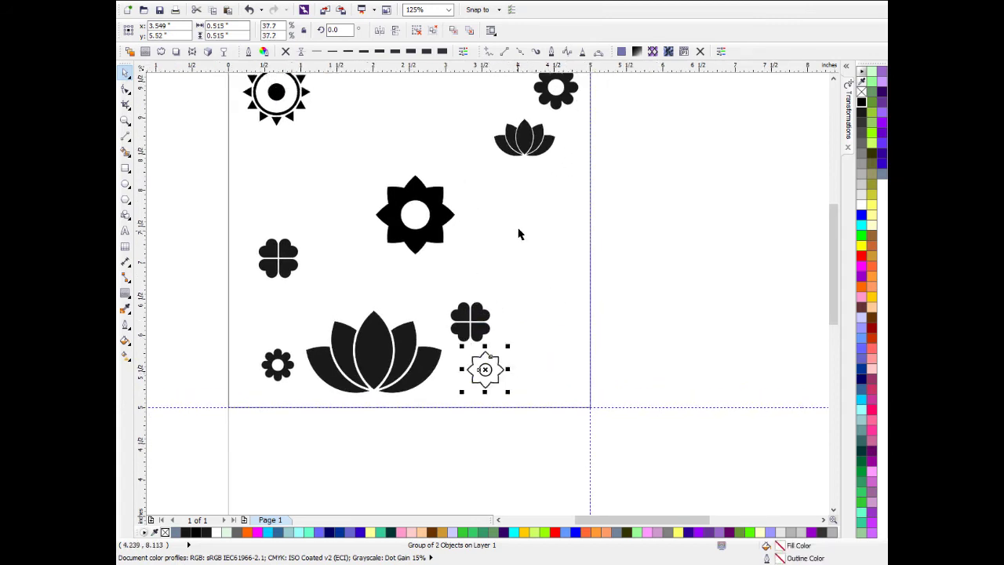
Step: Place a copy of the sun motif in the square's lower-right corner and nudge the small rounded flower slightly left
{"action": "left_click_drag", "start_coordinate": [278, 93], "coordinate": [549, 359]}
{"action": "left_click_drag", "start_coordinate": [516, 285], "coordinate": [589, 371]}
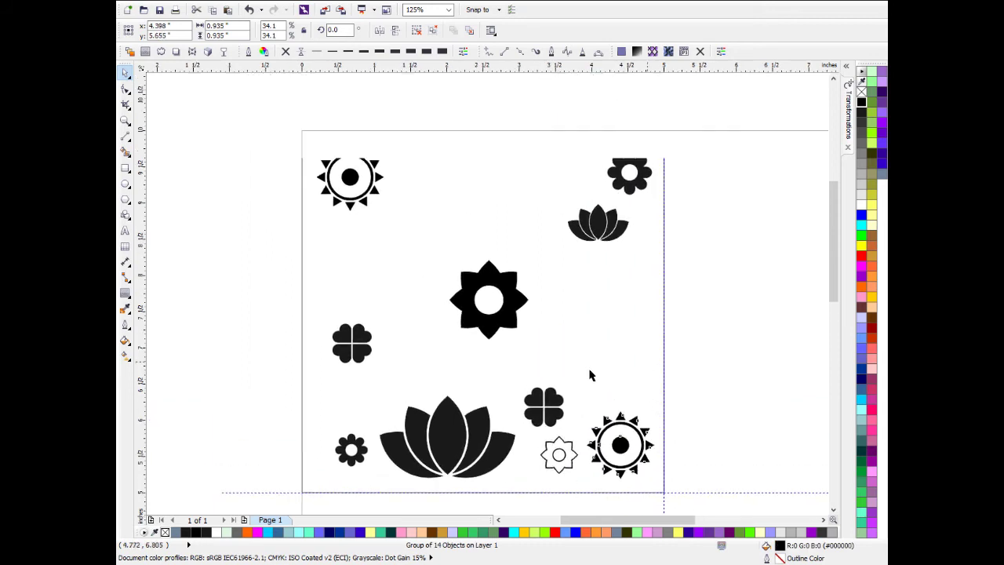
{"action": "left_click", "coordinate": [269, 288]}
{"action": "left_click", "coordinate": [349, 465]}
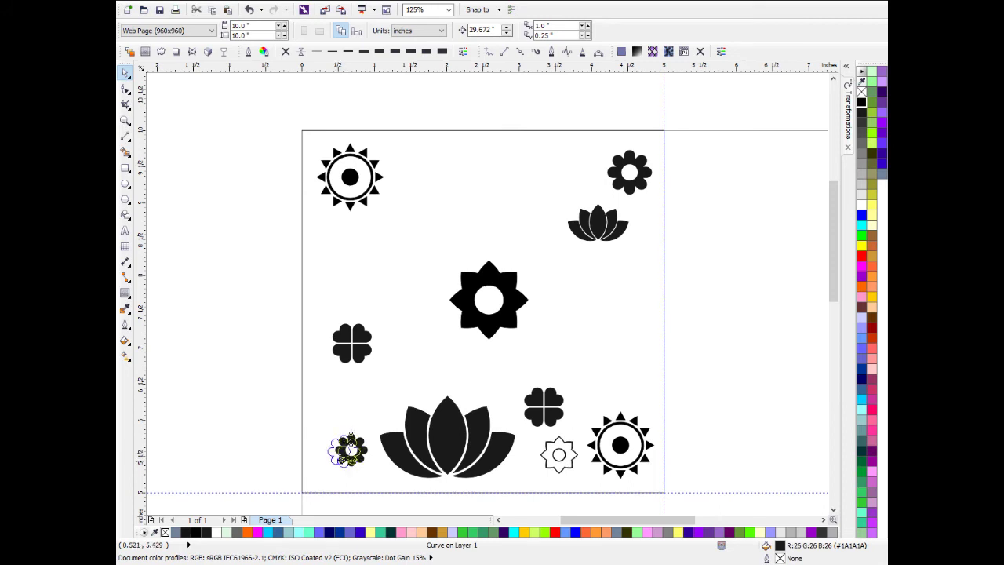
{"action": "left_click_drag", "start_coordinate": [339, 461], "coordinate": [339, 461]}
Step: Move the left clover up below the sun motif and the small lotus down along the square's right side
{"action": "left_click_drag", "start_coordinate": [378, 398], "coordinate": [402, 382]}
{"action": "left_click_drag", "start_coordinate": [384, 276], "coordinate": [365, 233]}
{"action": "left_click_drag", "start_coordinate": [638, 275], "coordinate": [643, 270]}
Step: Place a copy of the solid pointed flower beside the upper-left sun motif, shrunk to about 0.53 inch
{"action": "left_click_drag", "start_coordinate": [541, 290], "coordinate": [493, 168]}
{"action": "right_click", "coordinate": [493, 168]}
{"action": "left_click_drag", "start_coordinate": [510, 202], "coordinate": [467, 184]}
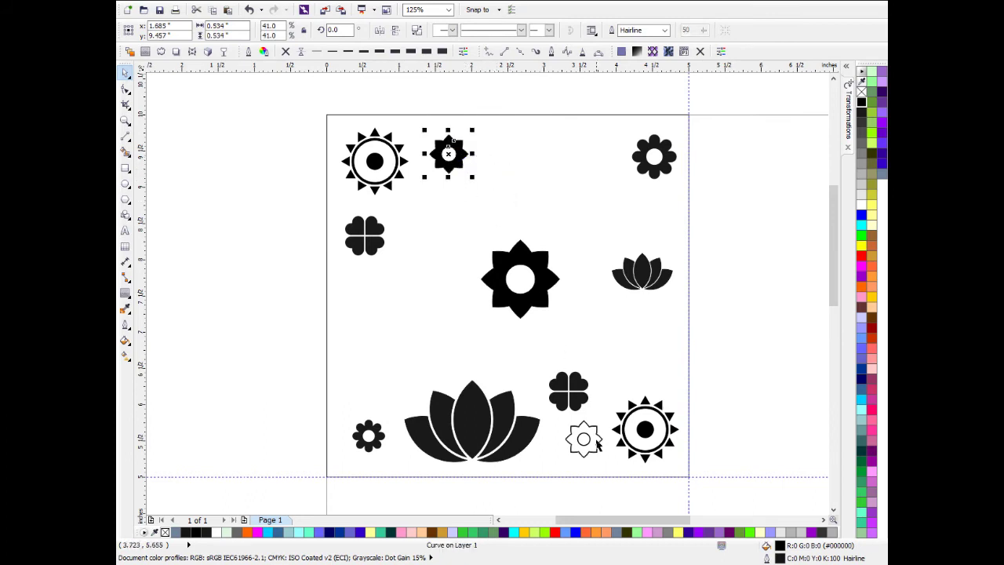
Step: Place an enlarged copy of the small outlined flower below the left clover and nudge the clover slightly down and right
{"action": "left_click_drag", "start_coordinate": [598, 445], "coordinate": [616, 145]}
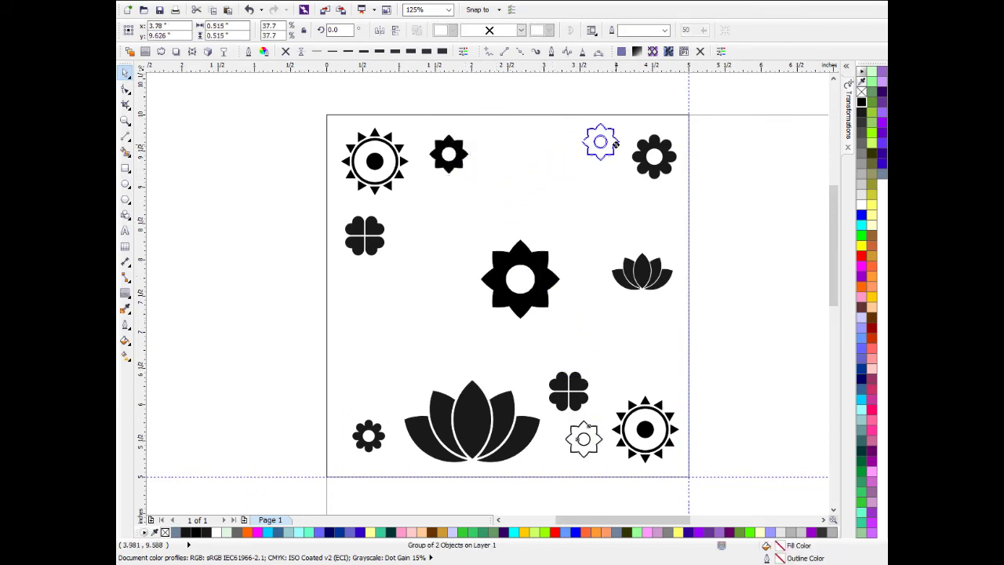
{"action": "left_click_drag", "start_coordinate": [386, 304], "coordinate": [378, 338]}
{"action": "left_click", "coordinate": [278, 285]}
{"action": "left_click_drag", "start_coordinate": [383, 249], "coordinate": [393, 254]}
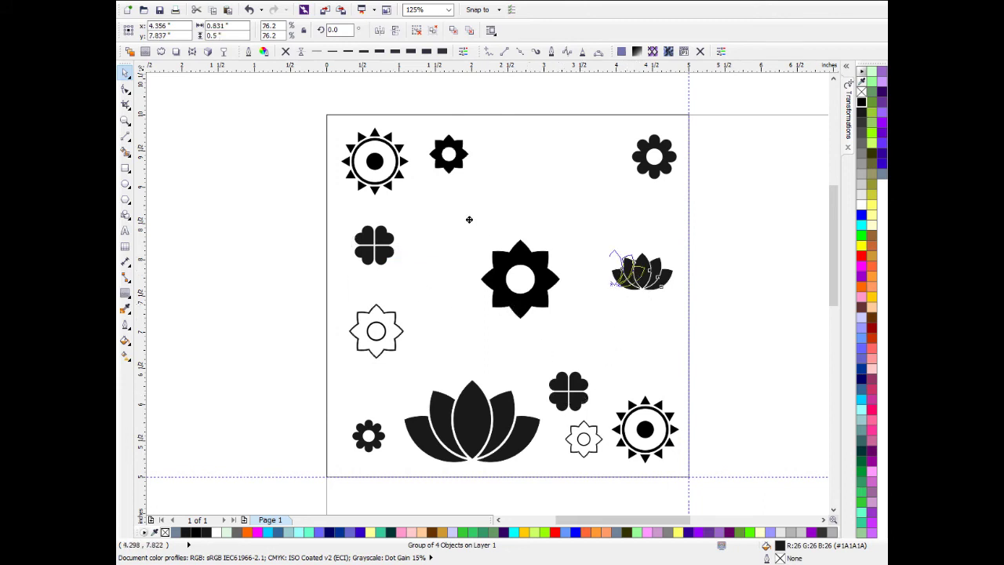
Step: Place a copy of the small lotus, about 0.6 inch wide, below the solid pointed flower beside the upper-left sun
{"action": "left_click_drag", "start_coordinate": [469, 220], "coordinate": [444, 233]}
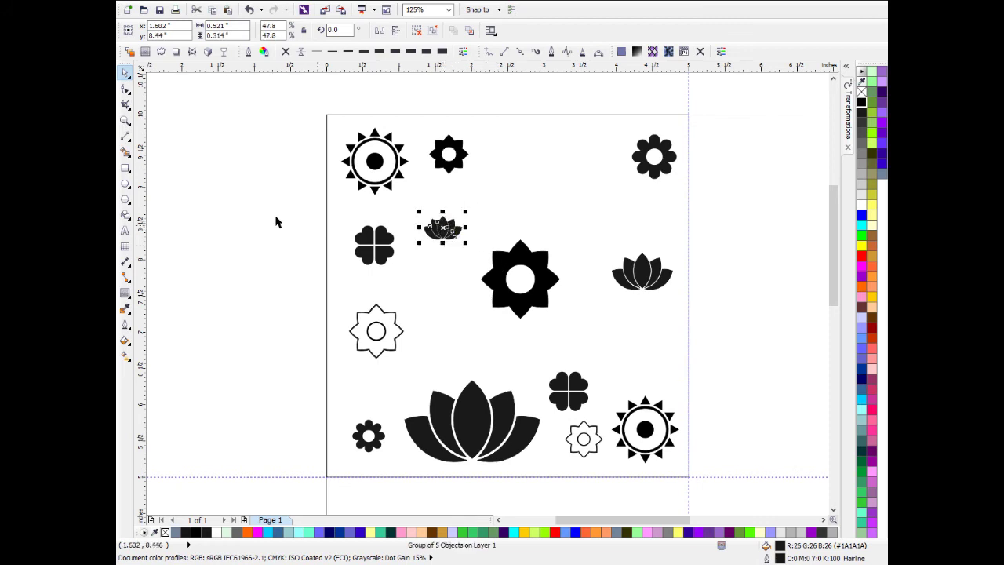
{"action": "left_click", "coordinate": [277, 222]}
{"action": "left_click_drag", "start_coordinate": [454, 163], "coordinate": [494, 206]}
{"action": "scroll", "coordinate": [447, 230], "scroll_direction": "up", "scroll_amount": 1}
{"action": "left_click", "coordinate": [446, 230]}
{"action": "scroll", "coordinate": [494, 206], "scroll_direction": "up", "scroll_amount": 1}
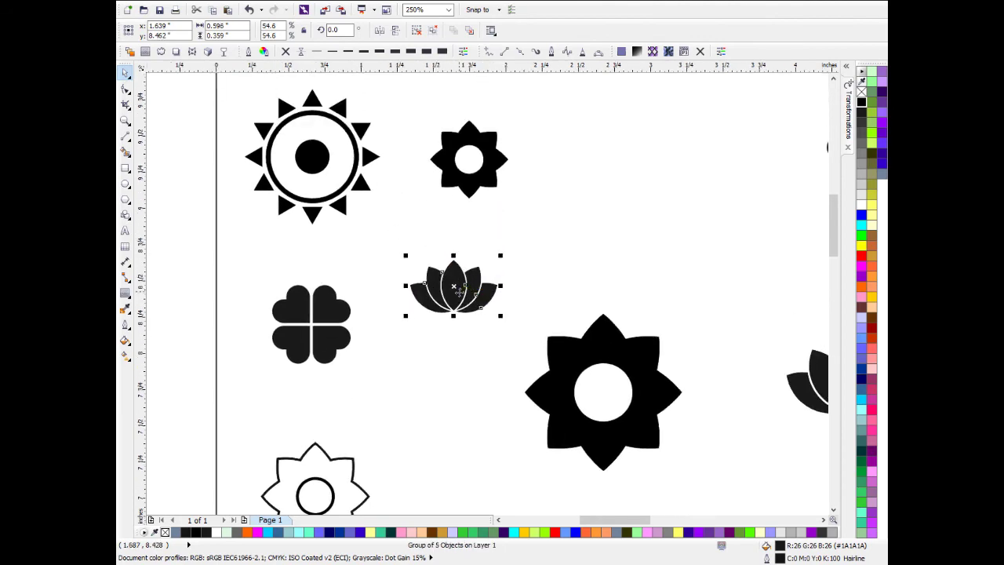
Step: Enlarge the central solid pointed flower to about 1.62 inches
{"action": "scroll", "coordinate": [458, 226], "scroll_direction": "down", "scroll_amount": 1}
{"action": "left_click", "coordinate": [508, 262]}
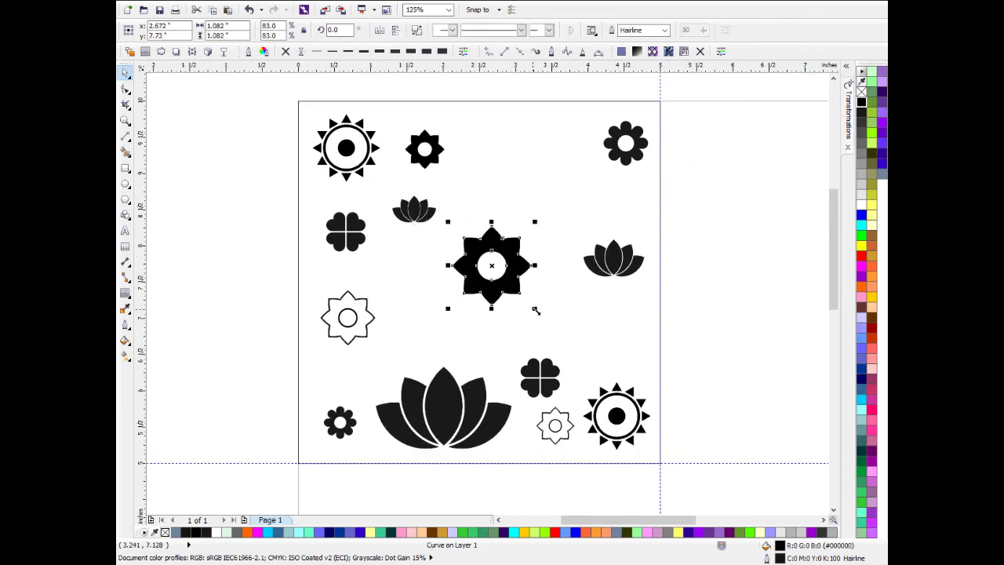
{"action": "left_click_drag", "start_coordinate": [537, 311], "coordinate": [552, 331]}
{"action": "scroll", "coordinate": [552, 331], "scroll_direction": "down", "scroll_amount": 1}
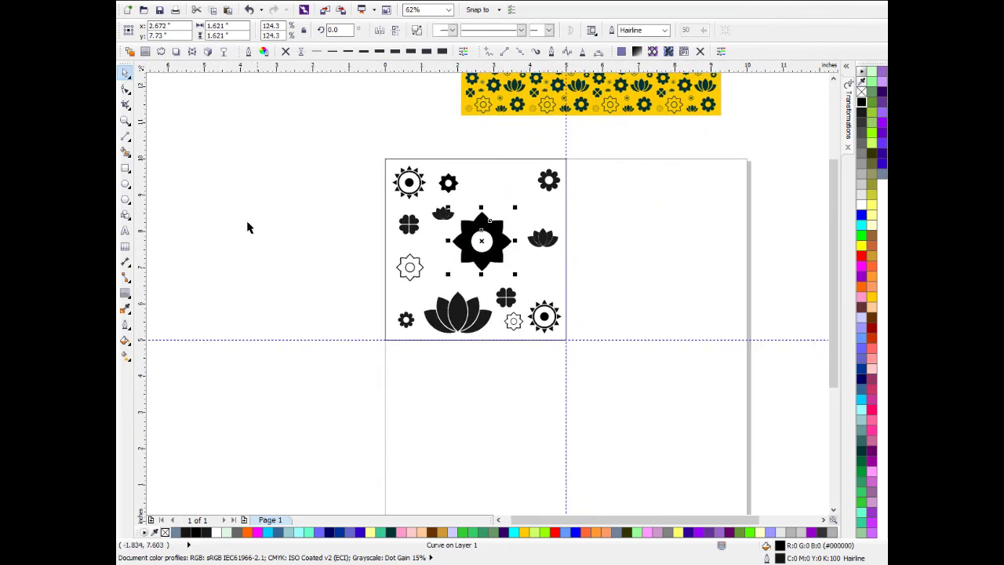
{"action": "left_click", "coordinate": [437, 272]}
Step: Place a copy of the upper-right rounded flower between the left clover and the central flower, shrunk to about 0.35 inch
{"action": "scroll", "coordinate": [437, 269], "scroll_direction": "up", "scroll_amount": 1}
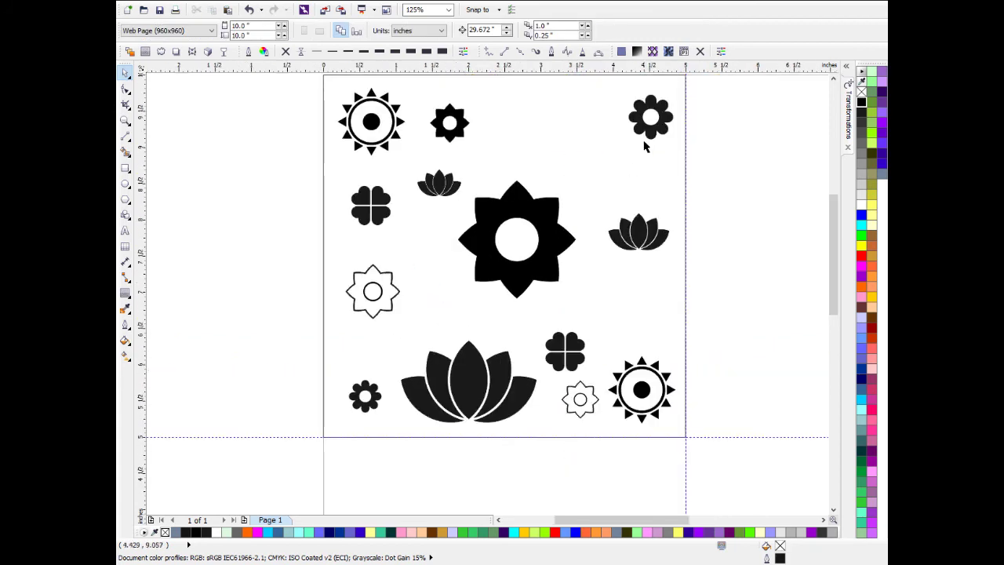
{"action": "left_click_drag", "start_coordinate": [644, 132], "coordinate": [438, 312]}
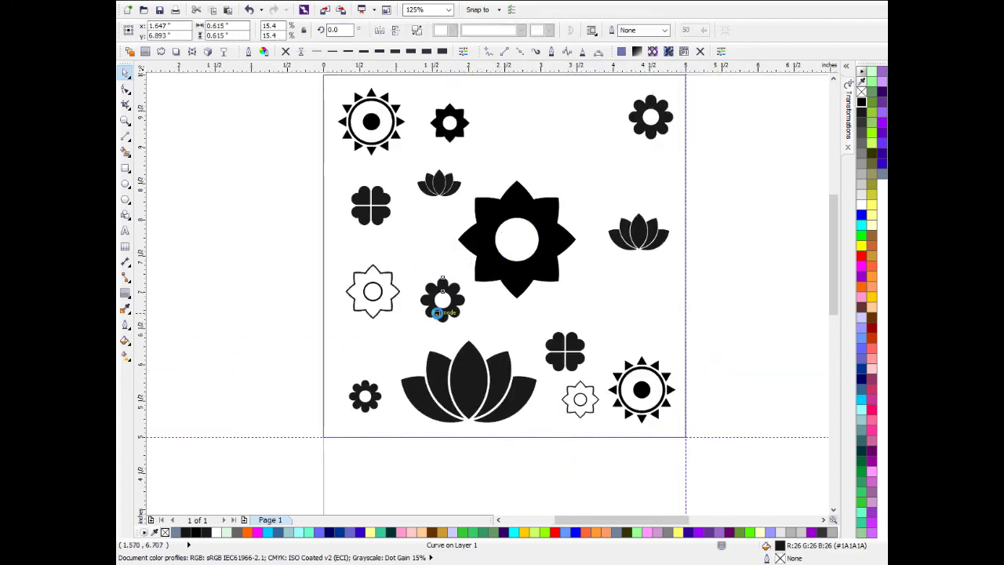
{"action": "scroll", "coordinate": [451, 291], "scroll_direction": "up", "scroll_amount": 2}
{"action": "left_click_drag", "start_coordinate": [494, 420], "coordinate": [417, 339]}
{"action": "scroll", "coordinate": [416, 339], "scroll_direction": "down", "scroll_amount": 2}
{"action": "left_click_drag", "start_coordinate": [492, 222], "coordinate": [480, 219]}
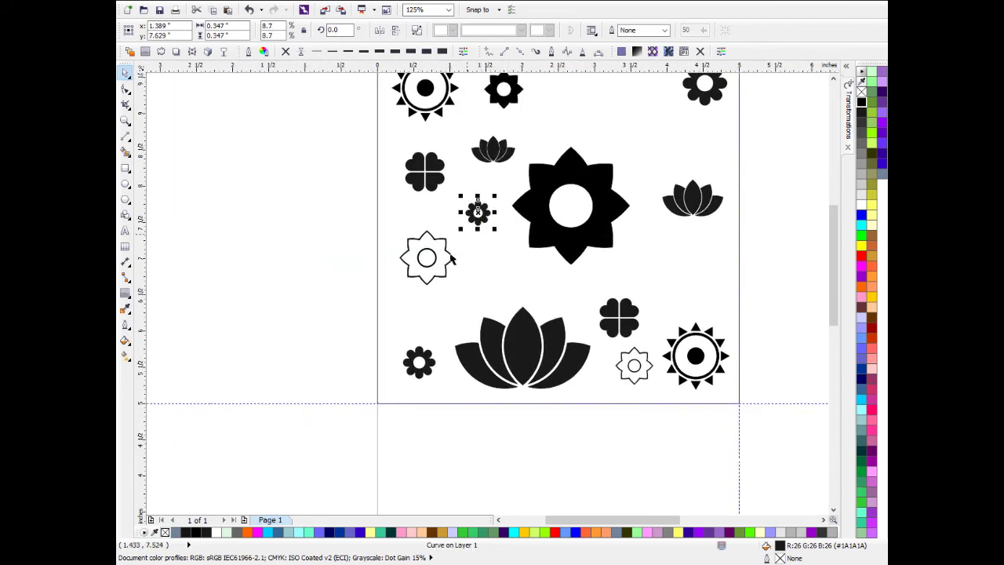
Step: Nudge the outlined flower below the left clover slightly down and right
{"action": "left_click", "coordinate": [436, 286]}
{"action": "key", "text": "ctrl+z"}
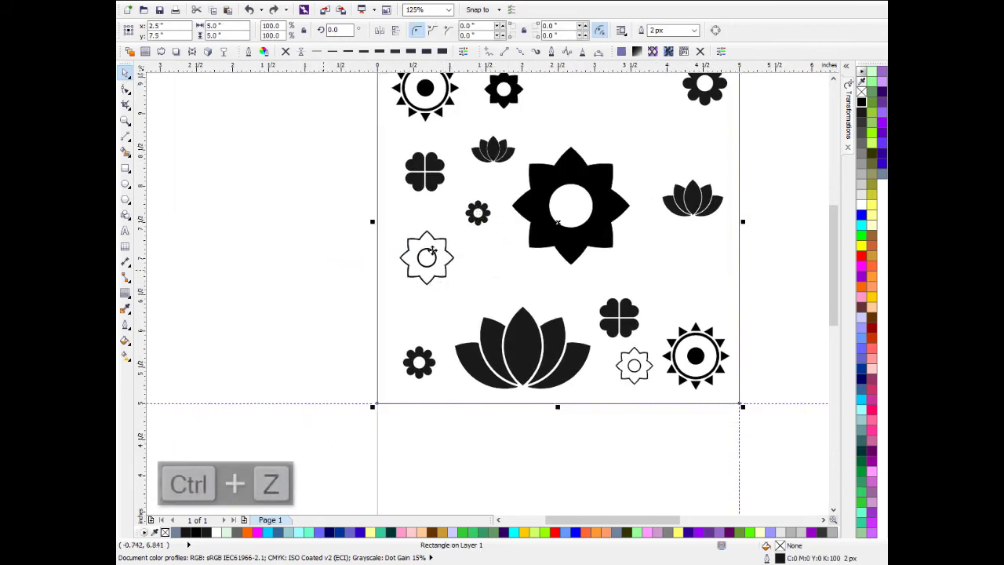
{"action": "mouse_move", "coordinate": [427, 259]}
{"action": "left_mouse_down"}
{"action": "mouse_move", "coordinate": [440, 279]}
{"action": "mouse_move", "coordinate": [436, 267]}
{"action": "left_mouse_up"}
{"action": "left_click", "coordinate": [323, 218]}
Step: Place a copy of the solid pointed flower, about 0.34 inch in size, below the upper-right rounded flower
{"action": "left_click_drag", "start_coordinate": [385, 214], "coordinate": [318, 320]}
{"action": "left_click_drag", "start_coordinate": [536, 339], "coordinate": [607, 151]}
{"action": "right_click", "coordinate": [607, 150]}
{"action": "left_click_drag", "start_coordinate": [588, 231], "coordinate": [553, 346]}
{"action": "left_click_drag", "start_coordinate": [602, 301], "coordinate": [501, 201]}
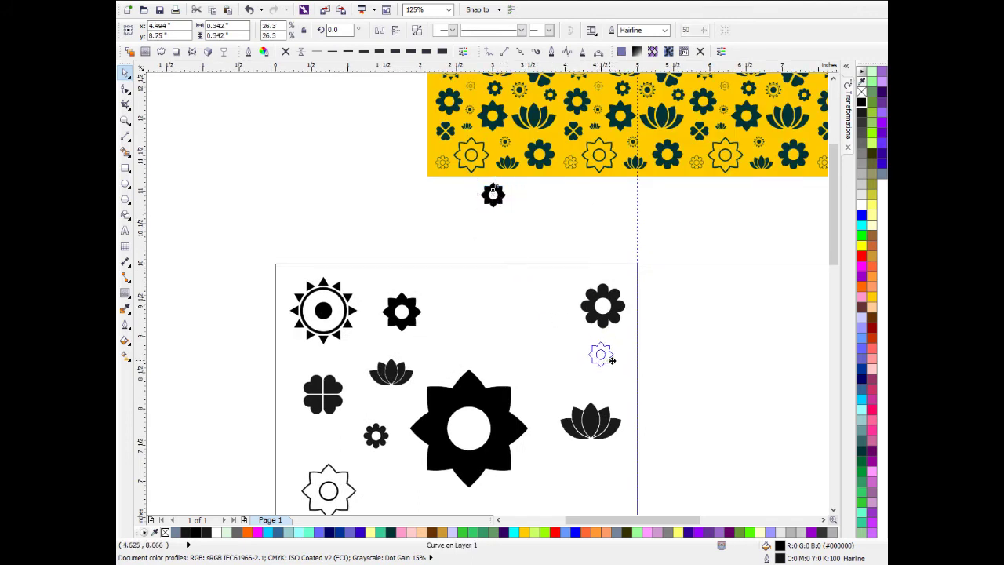
{"action": "left_click_drag", "start_coordinate": [611, 359], "coordinate": [627, 378]}
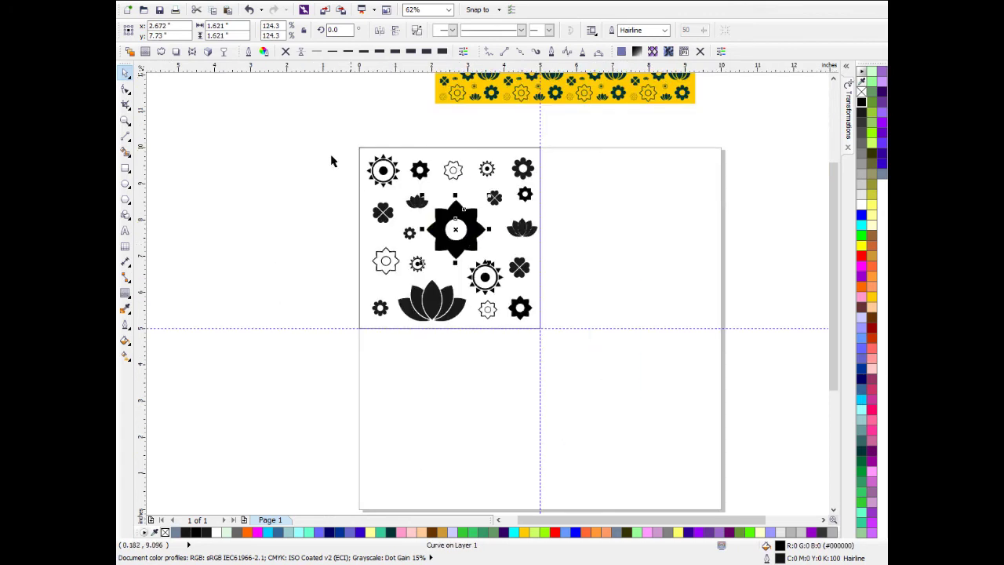
Step: Fill the 5-inch background square with golden yellow (#FFCC00)
{"action": "left_click", "coordinate": [364, 160]}
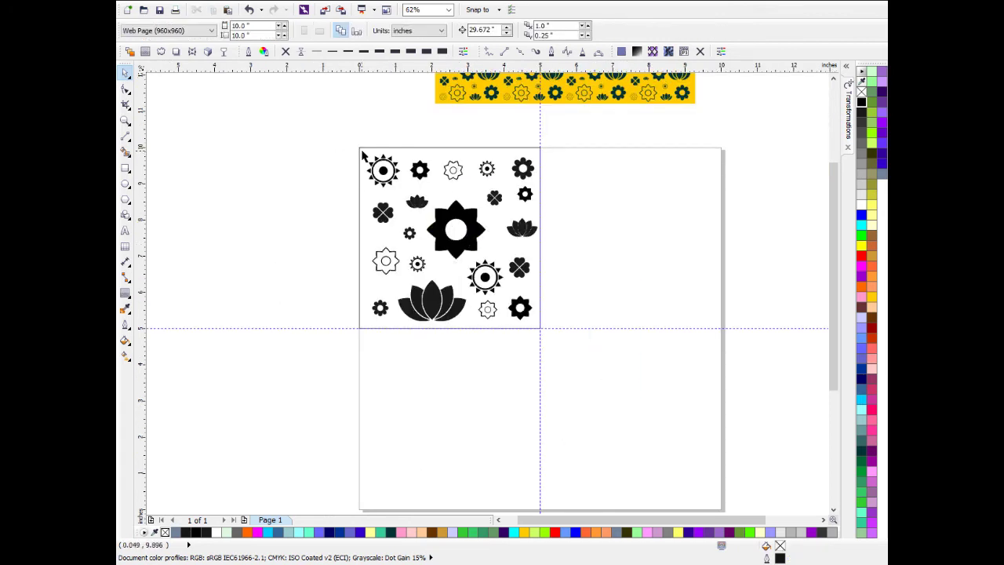
{"action": "left_click", "coordinate": [872, 299]}
{"action": "scroll", "coordinate": [636, 258], "scroll_direction": "right", "scroll_amount": 2}
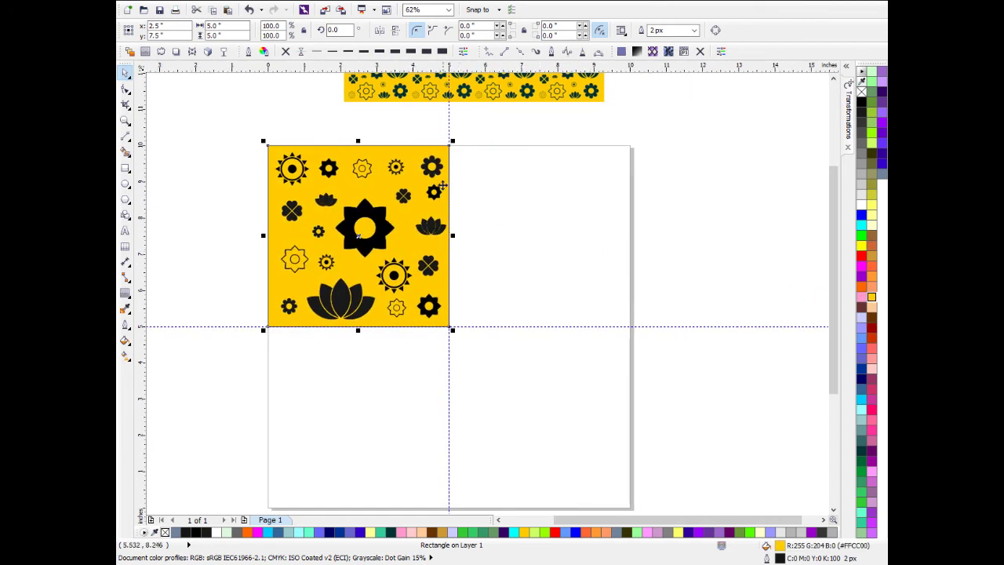
{"action": "left_click", "coordinate": [508, 136]}
Step: Enlarge the outlined flower in the upper row to about 0.81 inch and nudge it slightly left
{"action": "scroll", "coordinate": [387, 185], "scroll_direction": "up", "scroll_amount": 4}
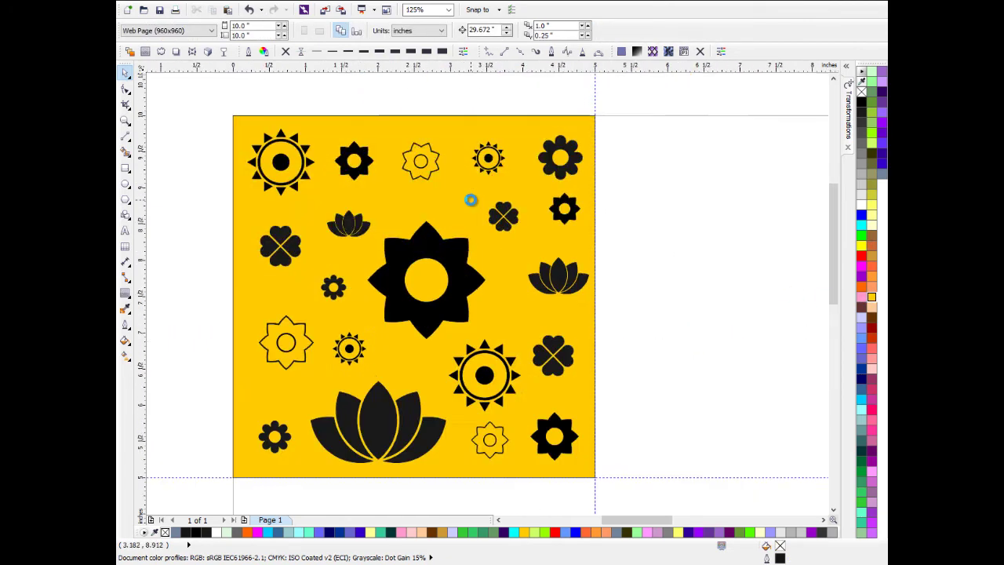
{"action": "left_click", "coordinate": [383, 135]}
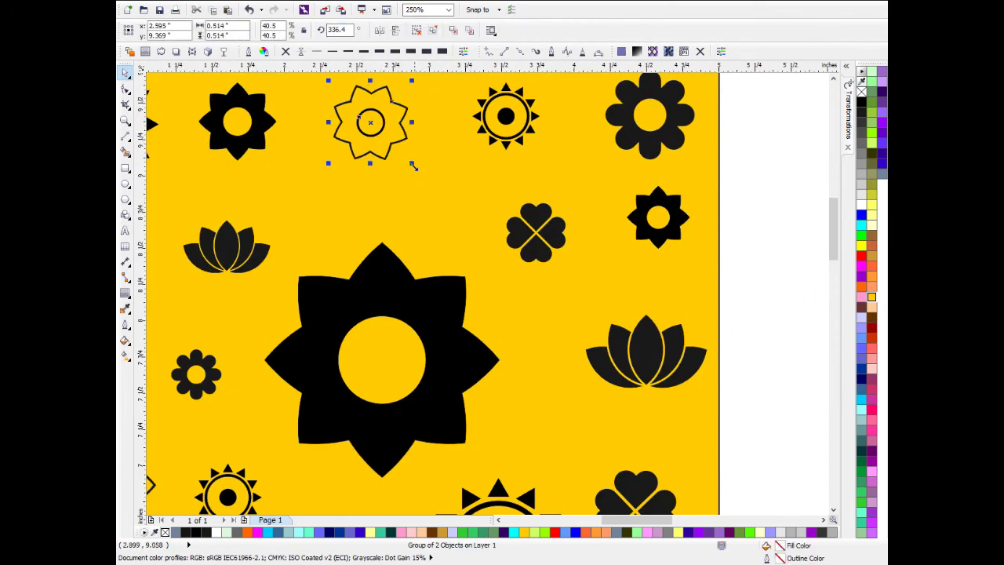
{"action": "left_click_drag", "start_coordinate": [413, 166], "coordinate": [459, 212]}
{"action": "scroll", "coordinate": [516, 249], "scroll_direction": "down", "scroll_amount": 2}
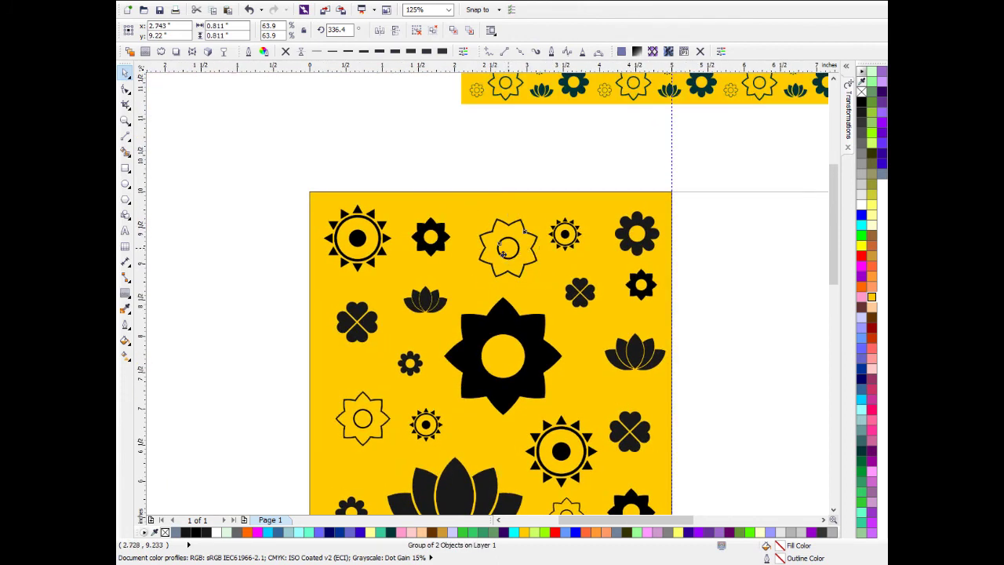
{"action": "left_click_drag", "start_coordinate": [503, 250], "coordinate": [495, 253]}
Step: Enlarge the small sun in the upper row slightly and the rounded flower beside it to about 0.88 inch
{"action": "left_click_drag", "start_coordinate": [582, 251], "coordinate": [590, 278]}
{"action": "left_click", "coordinate": [631, 251]}
{"action": "left_click_drag", "start_coordinate": [648, 226], "coordinate": [649, 214]}
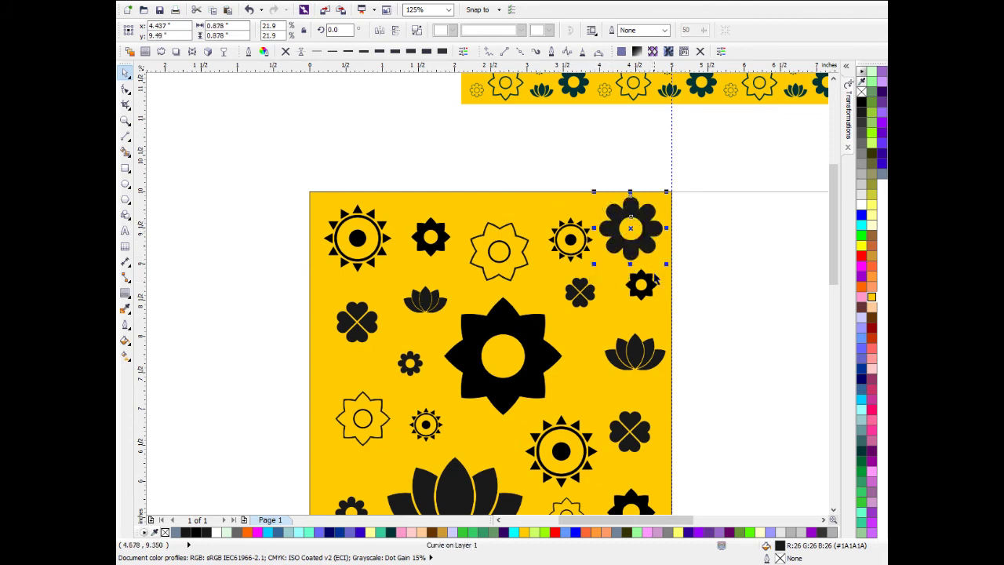
Step: Move the upper-right rounded flower and the small solid pointed flower below it slightly down
{"action": "left_click_drag", "start_coordinate": [654, 286], "coordinate": [650, 303]}
{"action": "left_click_drag", "start_coordinate": [650, 238], "coordinate": [535, 187]}
{"action": "scroll", "coordinate": [647, 251], "scroll_direction": "down", "scroll_amount": 1}
{"action": "scroll", "coordinate": [502, 217], "scroll_direction": "up", "scroll_amount": 1}
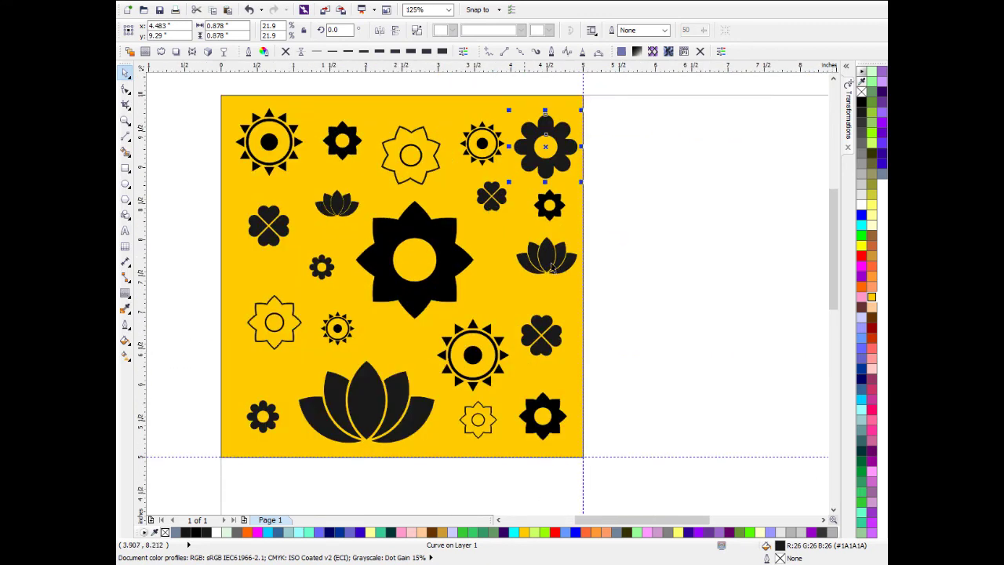
Step: Enlarge the lotus on the square's right side to about 1.17 inches wide and nudge it slightly down
{"action": "left_click", "coordinate": [526, 261]}
{"action": "left_click_drag", "start_coordinate": [513, 234], "coordinate": [469, 219]}
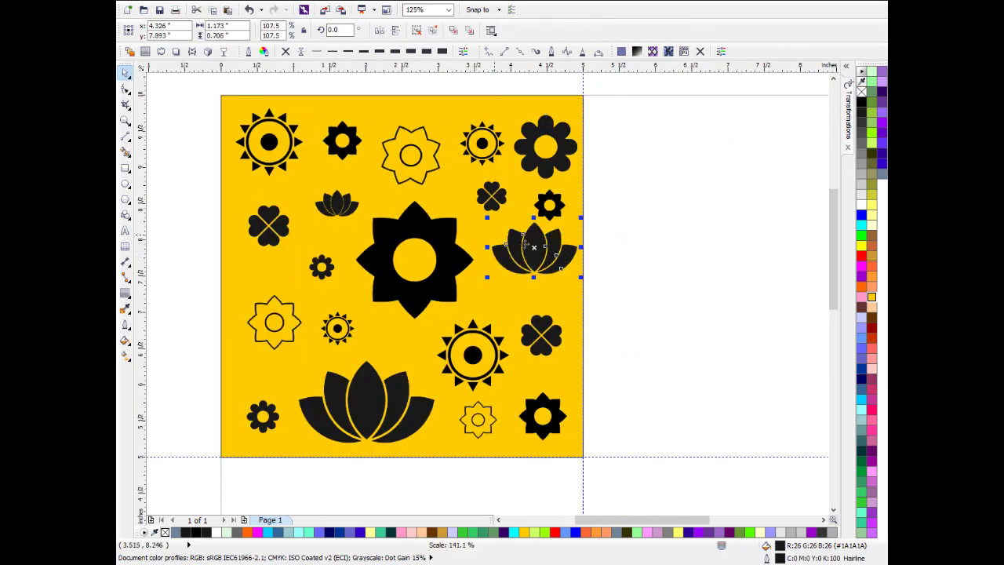
{"action": "mouse_move", "coordinate": [531, 251]}
{"action": "left_mouse_down"}
{"action": "mouse_move", "coordinate": [524, 263]}
{"action": "mouse_move", "coordinate": [531, 259]}
{"action": "left_mouse_up"}
Step: Enlarge the clover below the upper-left sun to about 0.64 inch and shift it down and slightly right
{"action": "scroll", "coordinate": [529, 247], "scroll_direction": "down", "scroll_amount": 1}
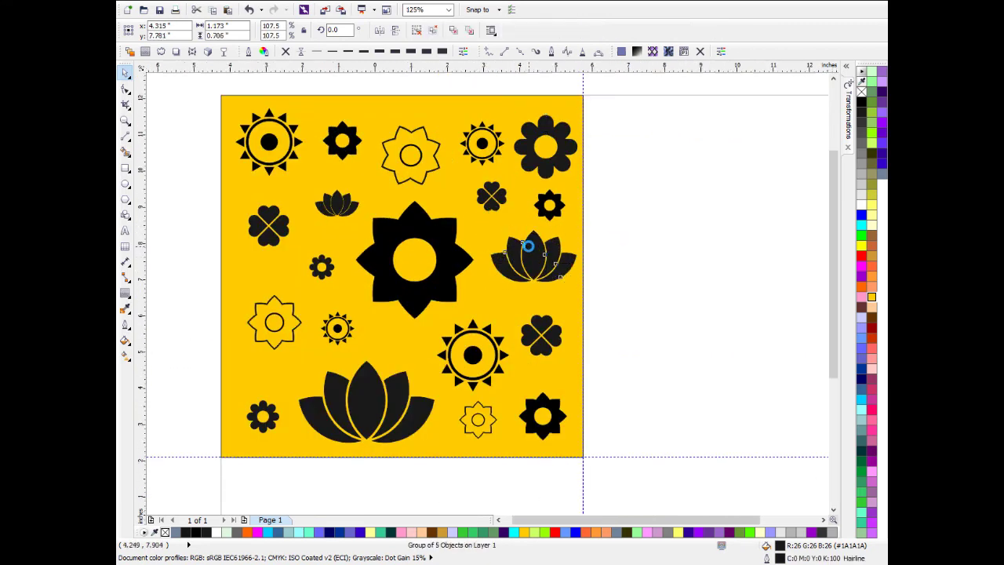
{"action": "left_click", "coordinate": [295, 261]}
{"action": "scroll", "coordinate": [395, 262], "scroll_direction": "up", "scroll_amount": 1}
{"action": "left_click", "coordinate": [400, 225]}
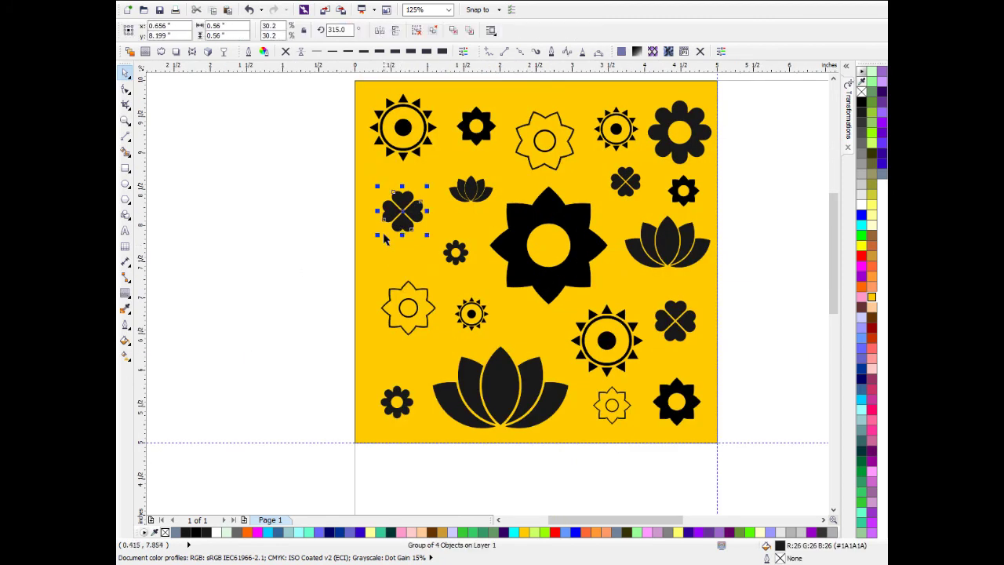
{"action": "left_click_drag", "start_coordinate": [378, 237], "coordinate": [413, 255]}
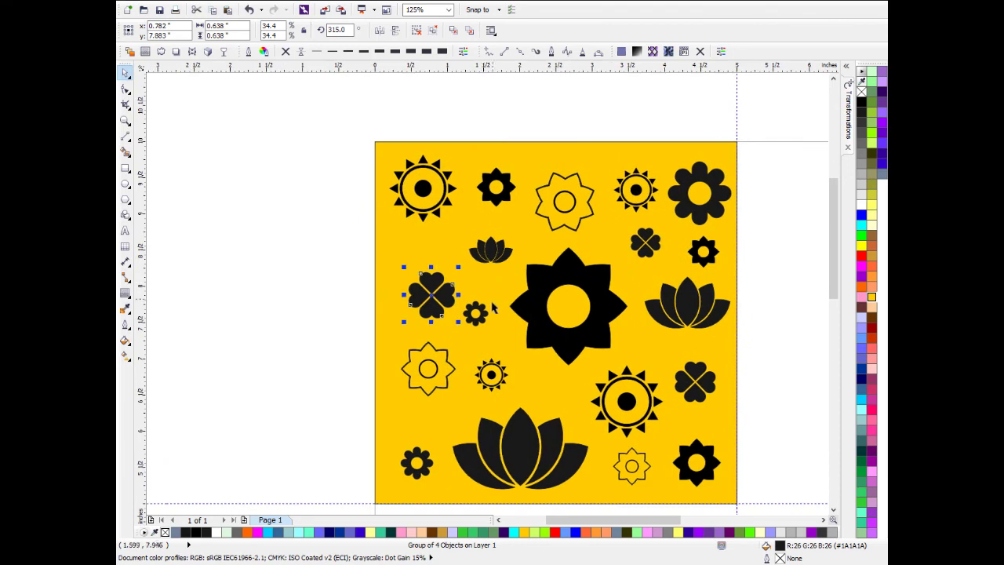
Step: Nudge the tiny rounded flower down and right, and the lower-left rounded flower and large lotus slightly right
{"action": "left_click_drag", "start_coordinate": [483, 319], "coordinate": [489, 329]}
{"action": "scroll", "coordinate": [487, 328], "scroll_direction": "down", "scroll_amount": 1}
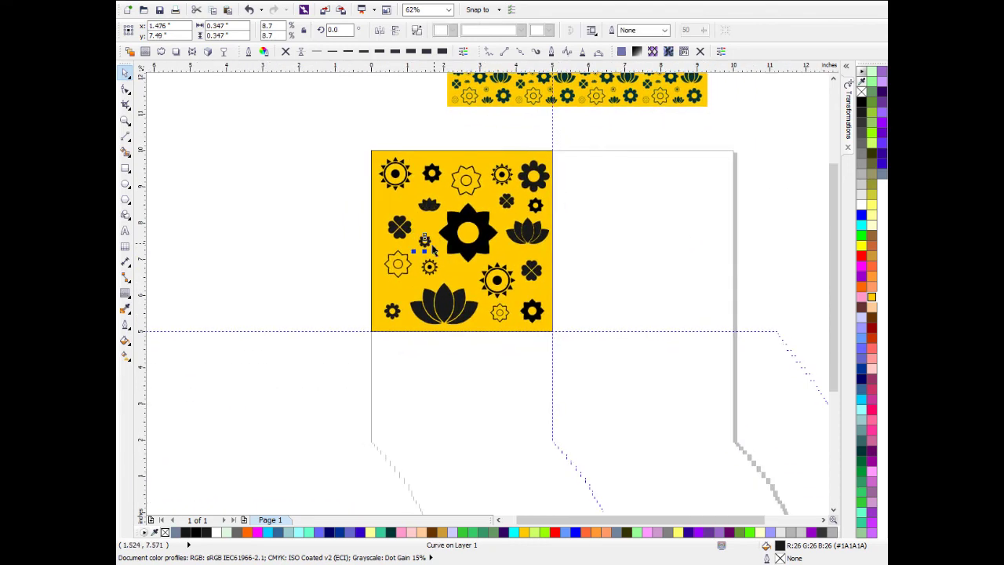
{"action": "scroll", "coordinate": [404, 268], "scroll_direction": "up", "scroll_amount": 1}
{"action": "left_click_drag", "start_coordinate": [378, 342], "coordinate": [385, 340]}
{"action": "left_click_drag", "start_coordinate": [477, 328], "coordinate": [481, 327]}
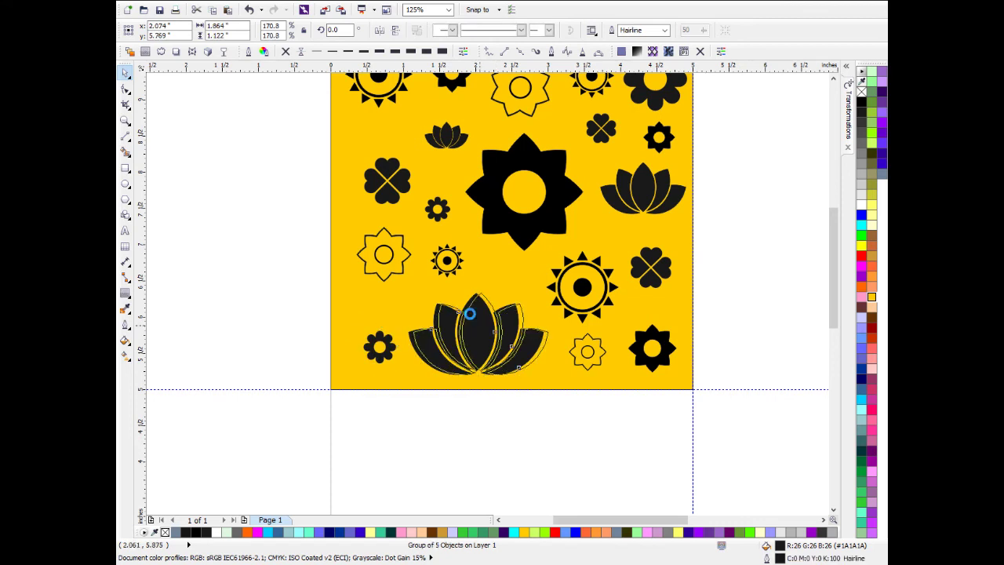
Step: Move the left clover up and slightly left, and enlarge the tiny rounded flower beside the central flower
{"action": "left_click_drag", "start_coordinate": [443, 290], "coordinate": [449, 389]}
{"action": "left_click_drag", "start_coordinate": [397, 273], "coordinate": [391, 243]}
{"action": "mouse_move", "coordinate": [444, 316]}
{"action": "left_mouse_down"}
{"action": "mouse_move", "coordinate": [430, 303]}
{"action": "mouse_move", "coordinate": [406, 320]}
{"action": "mouse_move", "coordinate": [453, 304]}
{"action": "left_mouse_up"}
Step: Enlarge the small sun above the large lotus to about 0.53 inch
{"action": "left_click", "coordinate": [453, 361]}
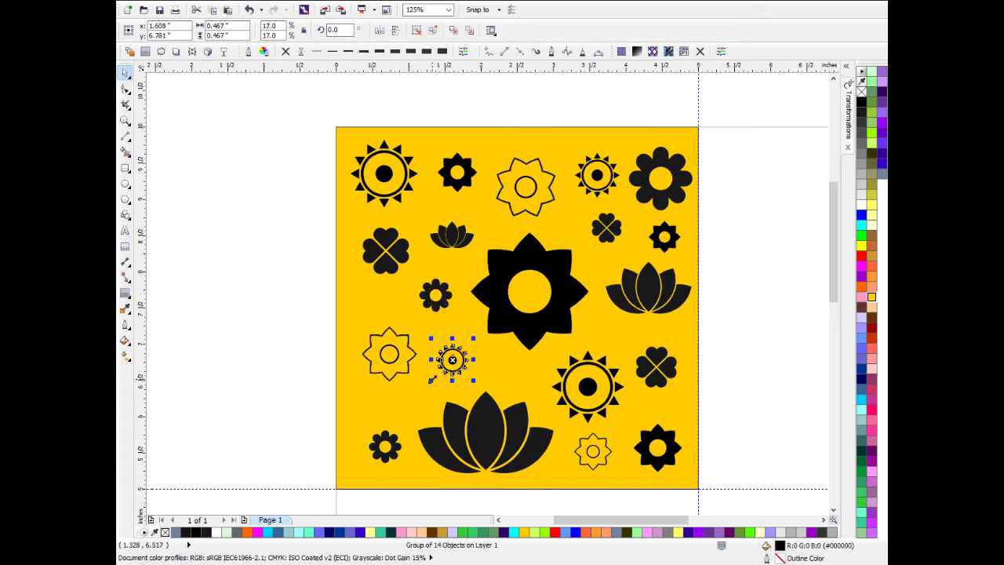
{"action": "left_click_drag", "start_coordinate": [432, 379], "coordinate": [453, 358]}
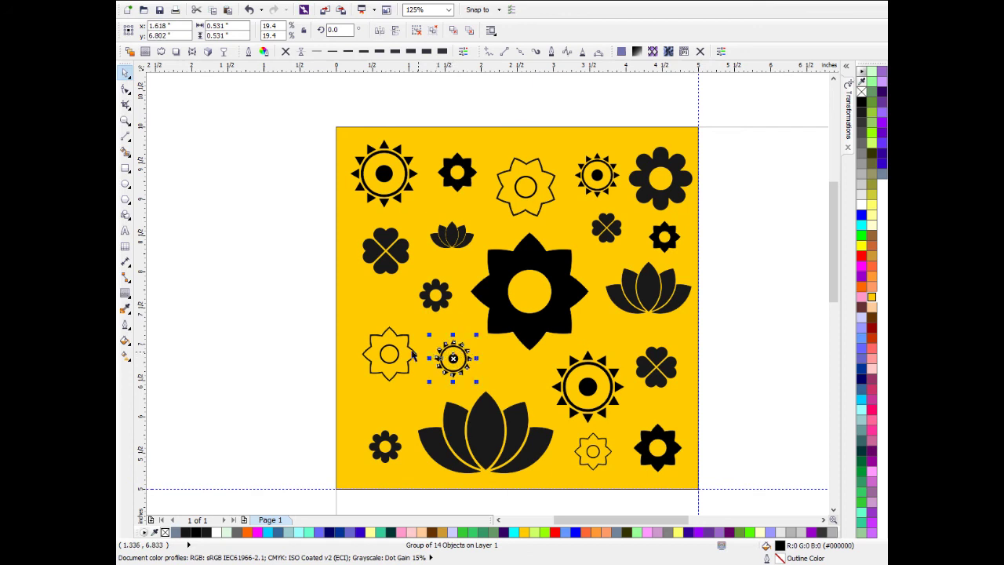
{"action": "scroll", "coordinate": [478, 303], "scroll_direction": "down", "scroll_amount": 1}
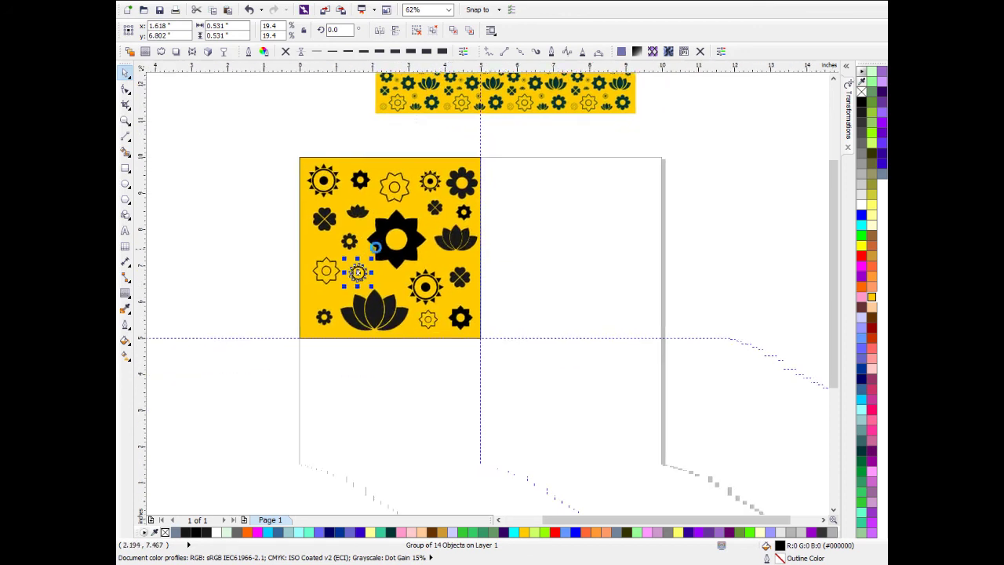
{"action": "left_click", "coordinate": [528, 266]}
Step: Select the yellow square with all its motifs and remove the outline
{"action": "left_click_drag", "start_coordinate": [284, 386], "coordinate": [285, 385]}
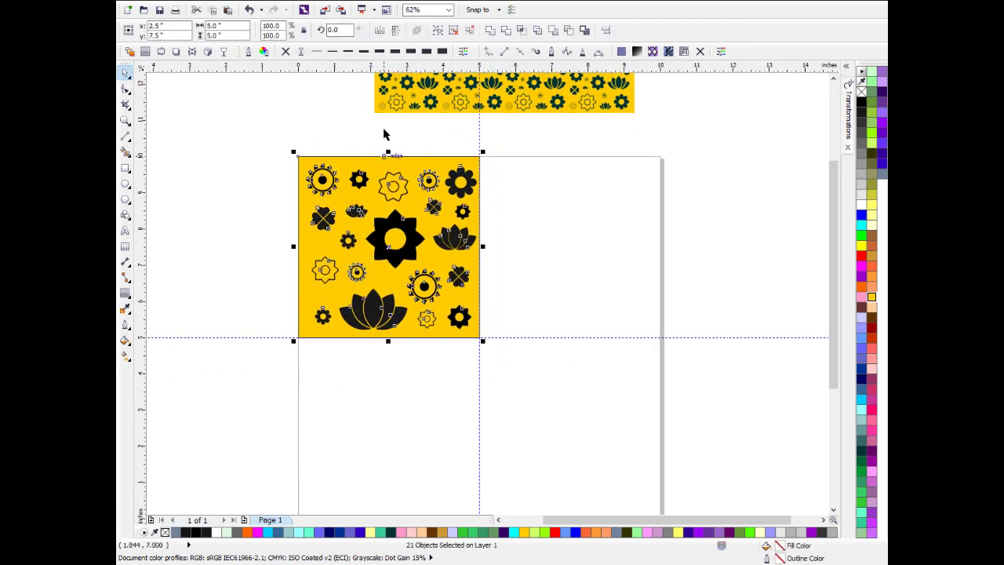
{"action": "left_click", "coordinate": [288, 54]}
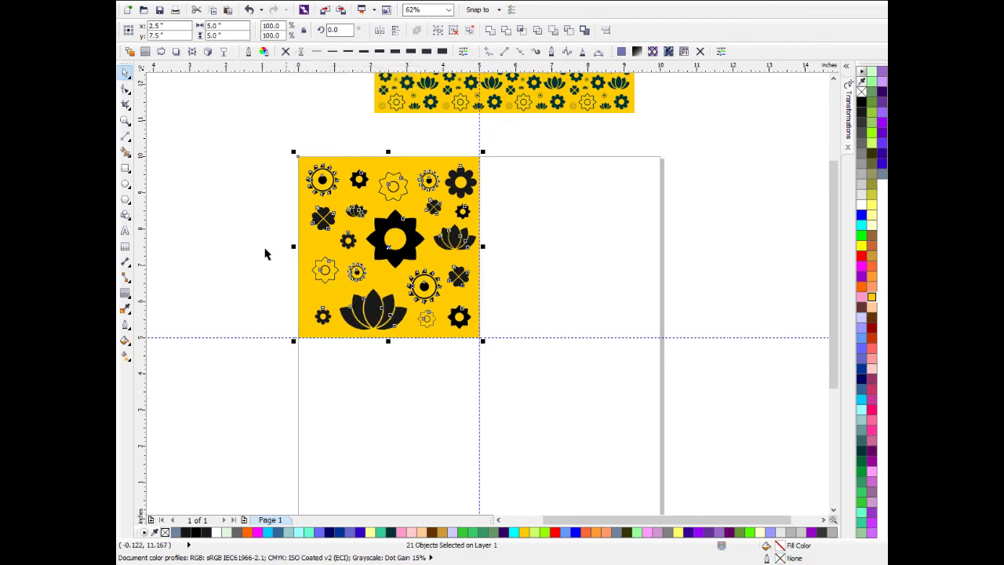
{"action": "left_click", "coordinate": [265, 251]}
{"action": "scroll", "coordinate": [442, 183], "scroll_direction": "up", "scroll_amount": 1}
{"action": "scroll", "coordinate": [488, 196], "scroll_direction": "down", "scroll_amount": 1}
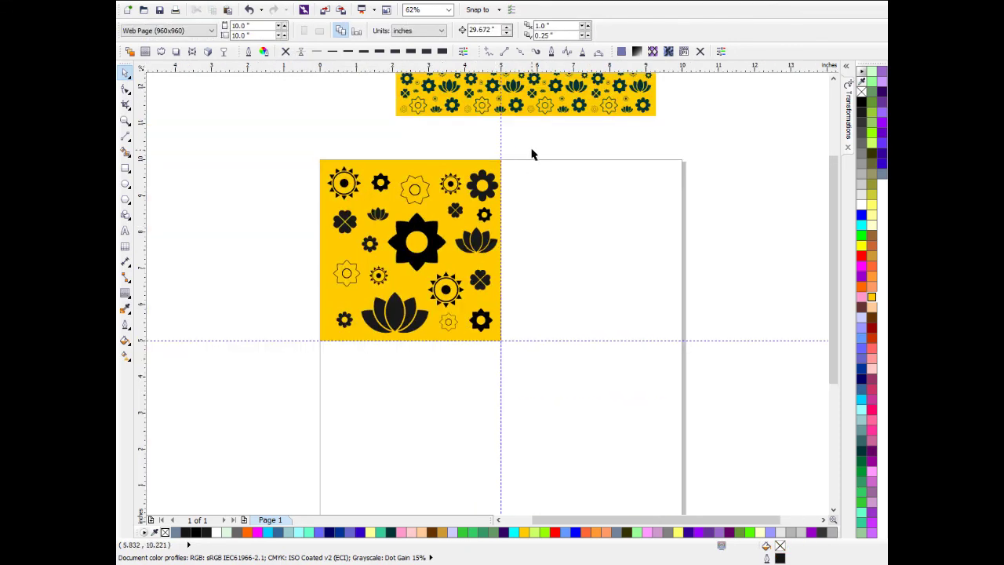
Step: Copy the complete yellow tile to the right, aligned edge to edge with the original at the vertical guideline
{"action": "left_click_drag", "start_coordinate": [531, 152], "coordinate": [288, 362]}
{"action": "left_click_drag", "start_coordinate": [561, 275], "coordinate": [540, 287]}
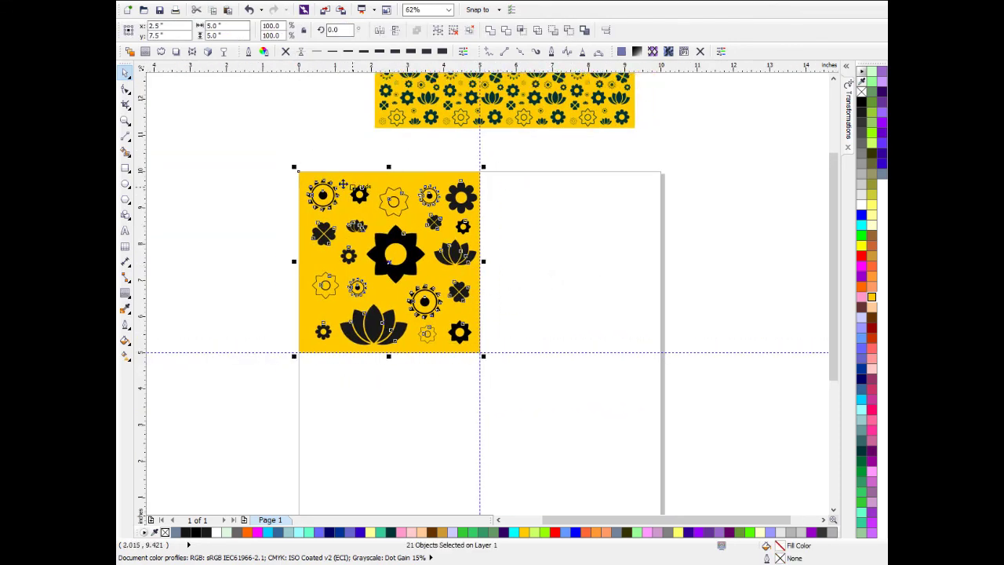
{"action": "left_click_drag", "start_coordinate": [298, 173], "coordinate": [480, 173]}
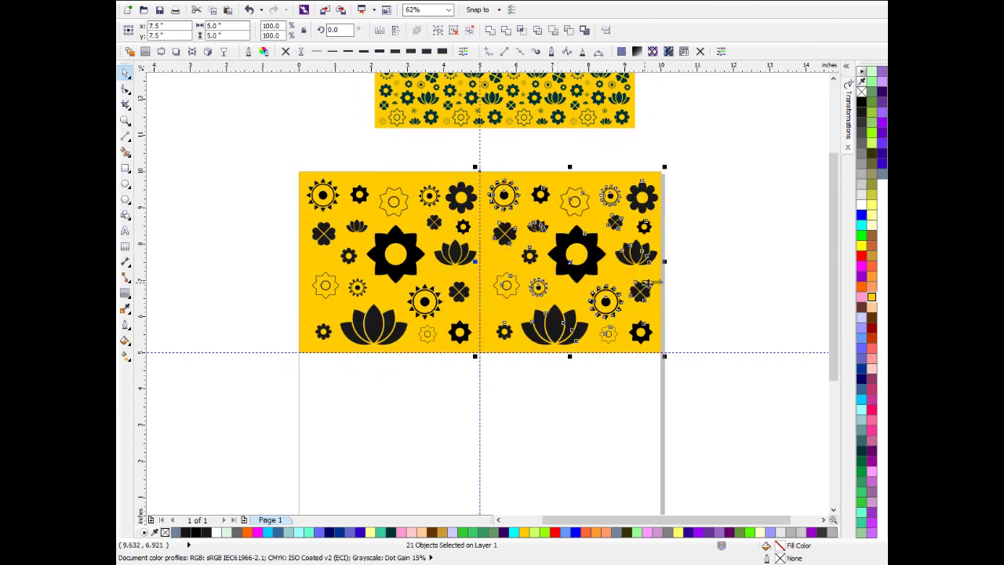
Step: Copy both upper tiles directly below, edge to edge, to fill the 10-inch page with a two-by-two pattern
{"action": "left_click_drag", "start_coordinate": [702, 358], "coordinate": [739, 325]}
{"action": "left_click_drag", "start_coordinate": [319, 145], "coordinate": [321, 296]}
{"action": "scroll", "coordinate": [371, 203], "scroll_direction": "down", "scroll_amount": 1}
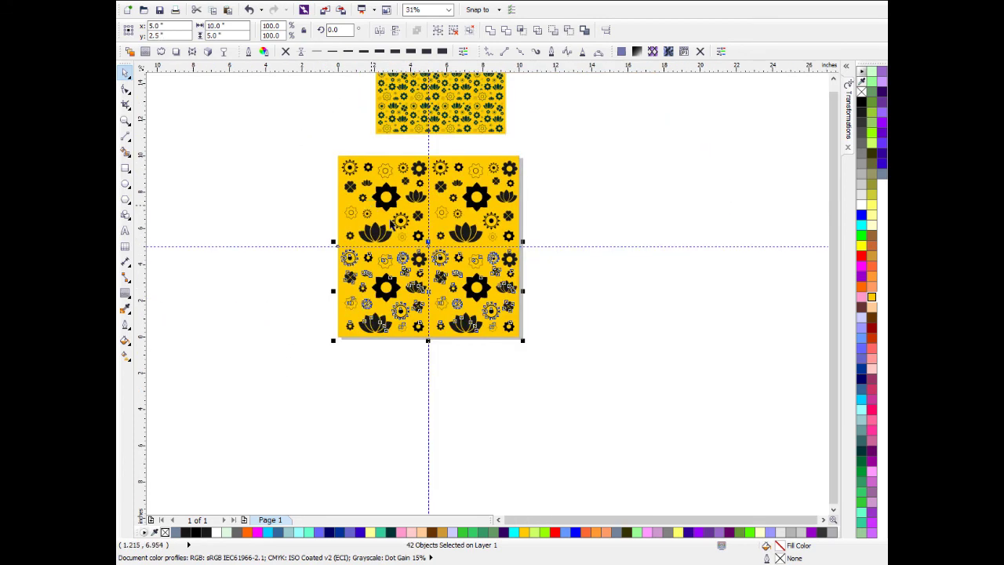
{"action": "left_click_drag", "start_coordinate": [619, 341], "coordinate": [648, 380]}
{"action": "left_click", "coordinate": [627, 349]}
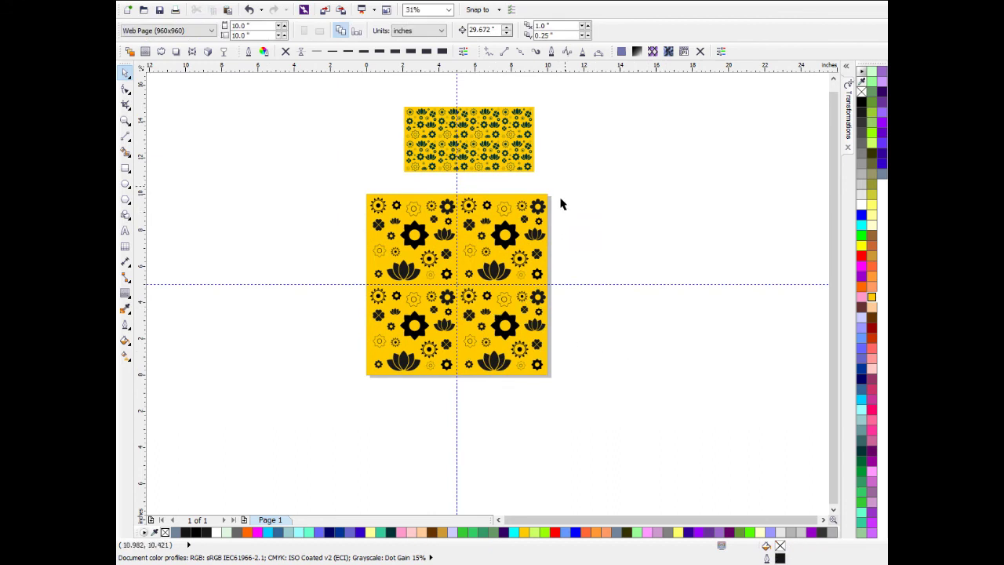
Step: Copy the whole 10-inch two-by-two block to the right, edge to edge, to form a 20-inch-wide strip
{"action": "left_click_drag", "start_coordinate": [359, 396], "coordinate": [354, 399]}
{"action": "left_click_drag", "start_coordinate": [524, 331], "coordinate": [486, 343]}
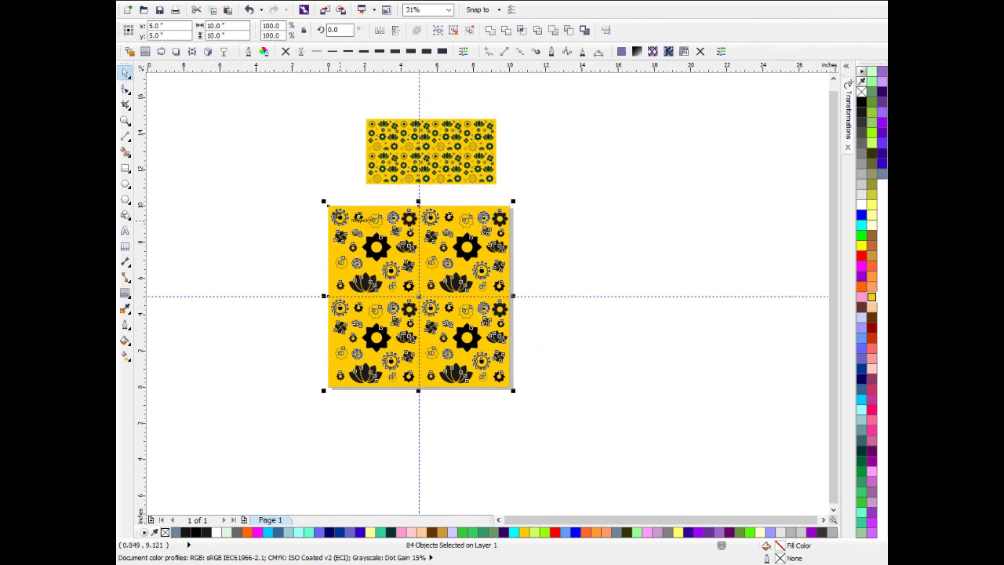
{"action": "left_click_drag", "start_coordinate": [480, 210], "coordinate": [506, 206]}
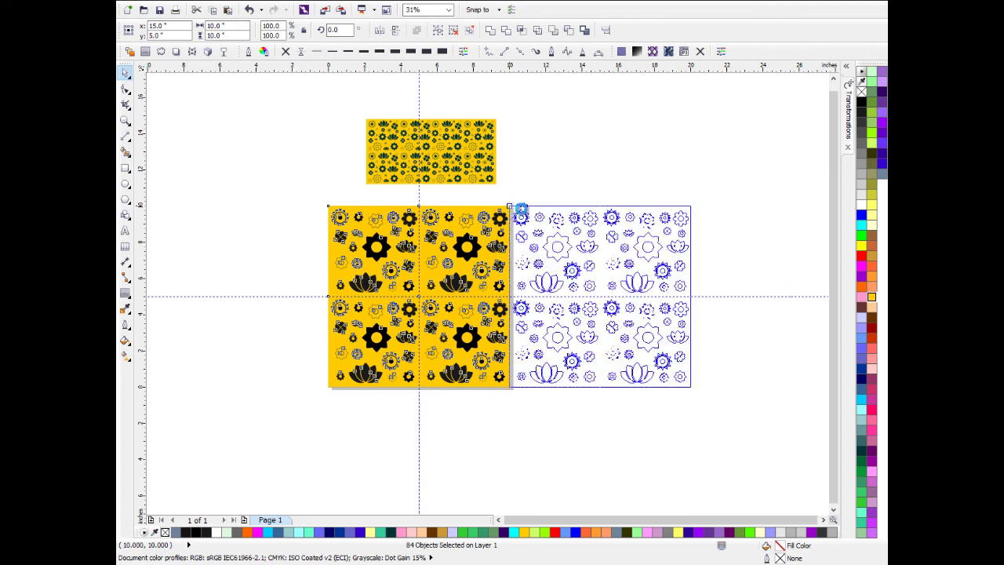
{"action": "left_click", "coordinate": [723, 228]}
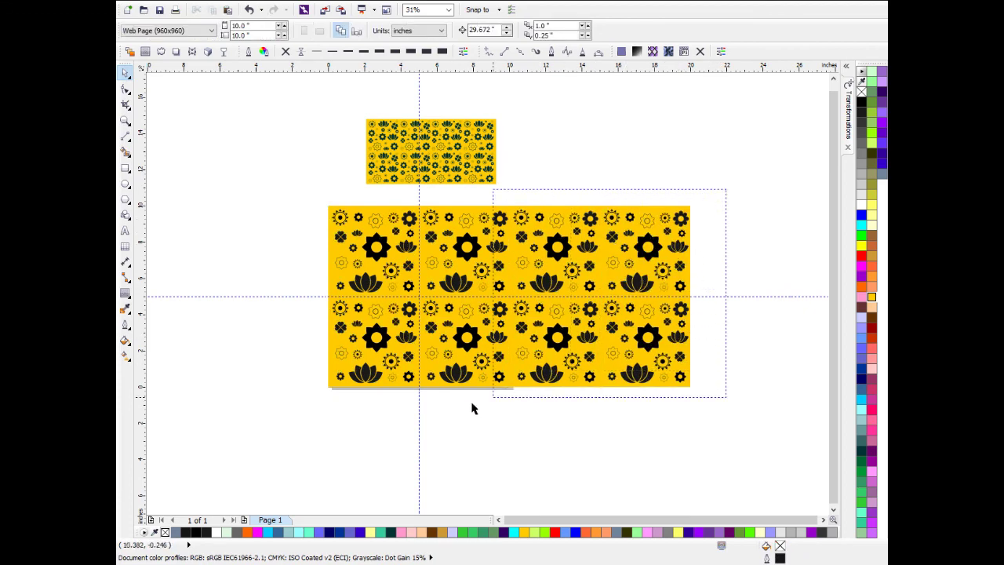
{"action": "left_click_drag", "start_coordinate": [472, 404], "coordinate": [334, 437]}
{"action": "left_click_drag", "start_coordinate": [609, 324], "coordinate": [624, 300]}
{"action": "scroll", "coordinate": [623, 298], "scroll_direction": "up", "scroll_amount": 1}
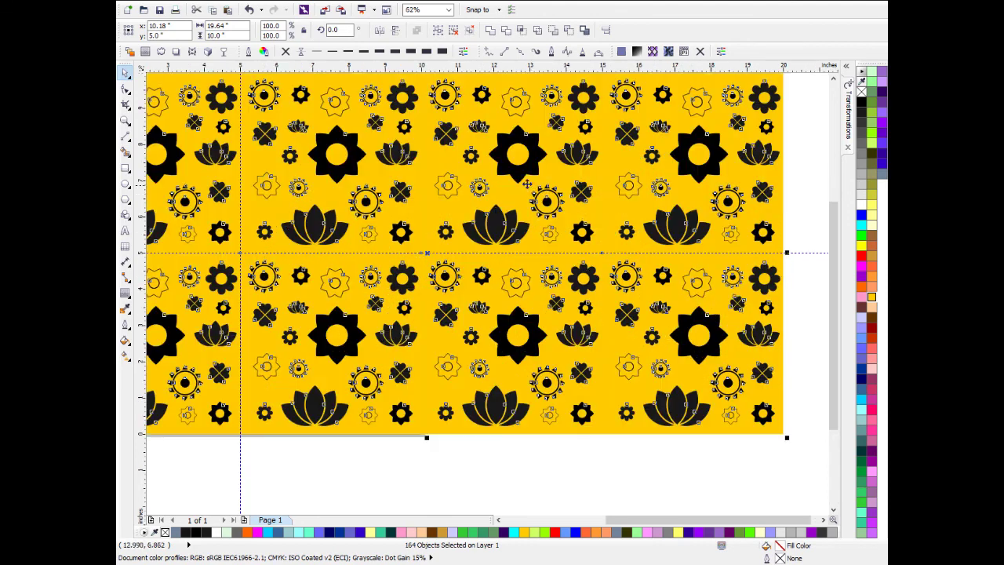
{"action": "scroll", "coordinate": [527, 184], "scroll_direction": "down", "scroll_amount": 1}
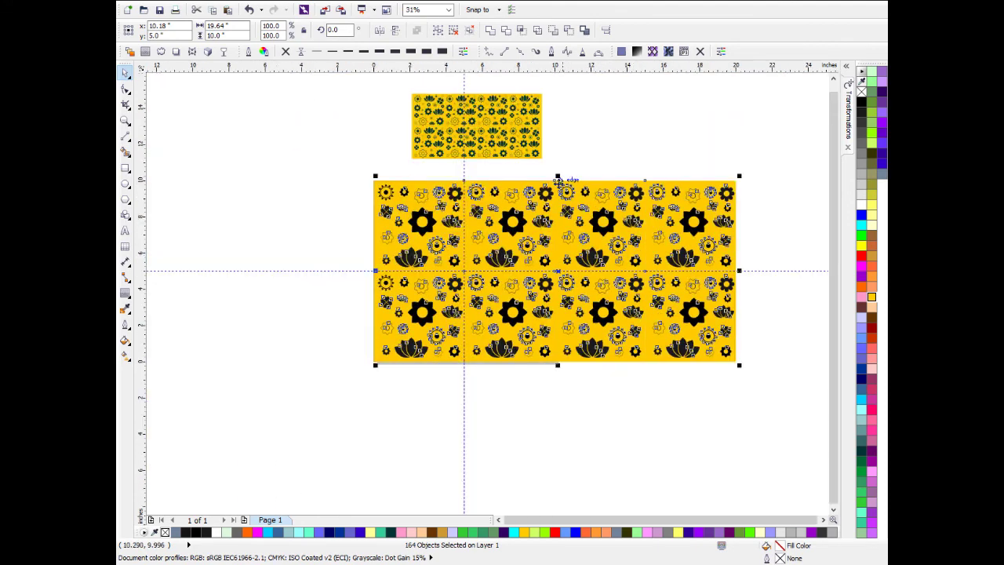
{"action": "left_click_drag", "start_coordinate": [557, 414], "coordinate": [556, 361]}
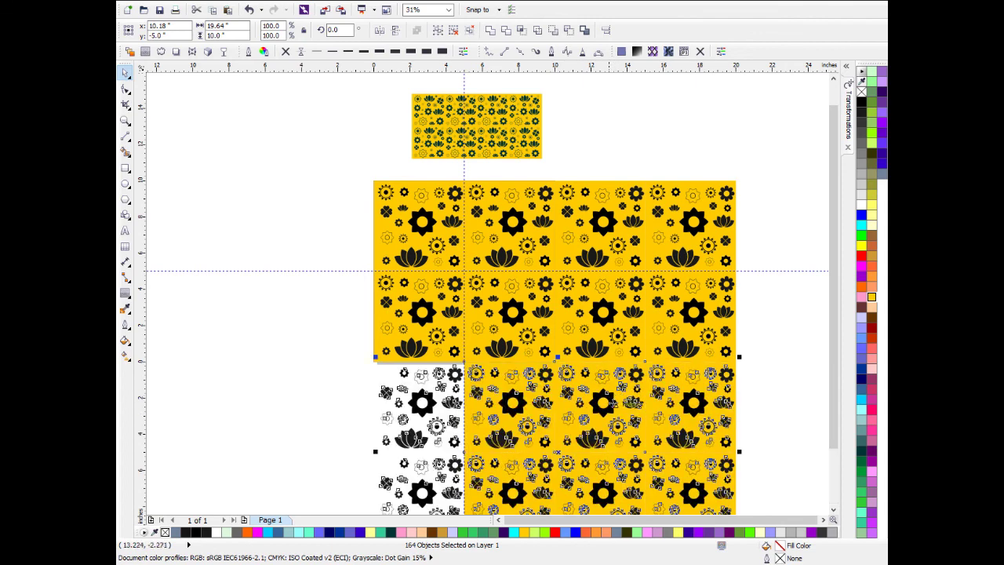
{"action": "key", "text": "ctrl+z"}
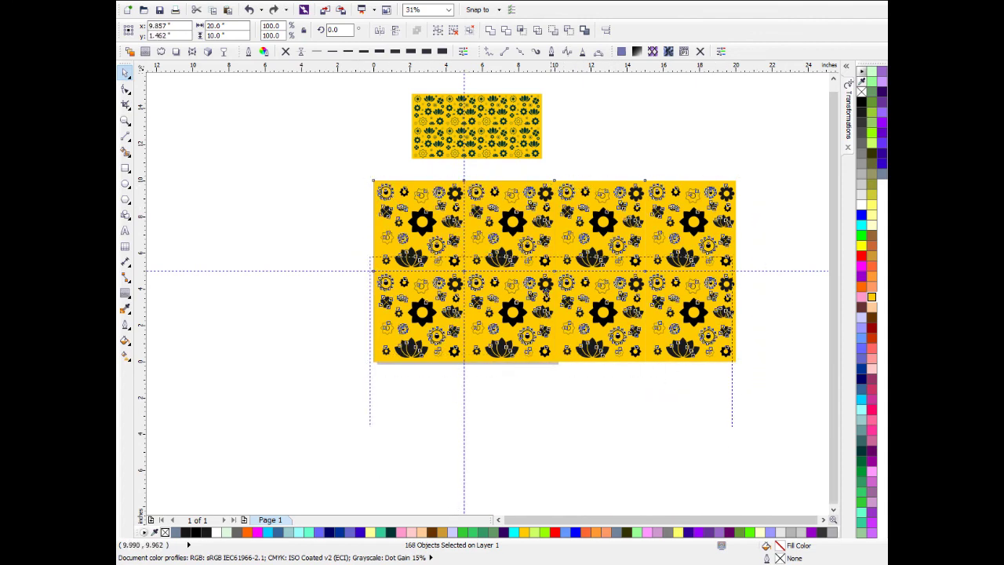
Step: Copy the complete 20 by 10 inch strip, including all yellow squares, directly below, edge to edge, to form a four-by-four pattern
{"action": "left_click_drag", "start_coordinate": [551, 244], "coordinate": [554, 361]}
{"action": "left_click_drag", "start_coordinate": [649, 403], "coordinate": [624, 310]}
{"action": "left_click_drag", "start_coordinate": [634, 275], "coordinate": [615, 317]}
{"action": "left_click", "coordinate": [715, 307]}
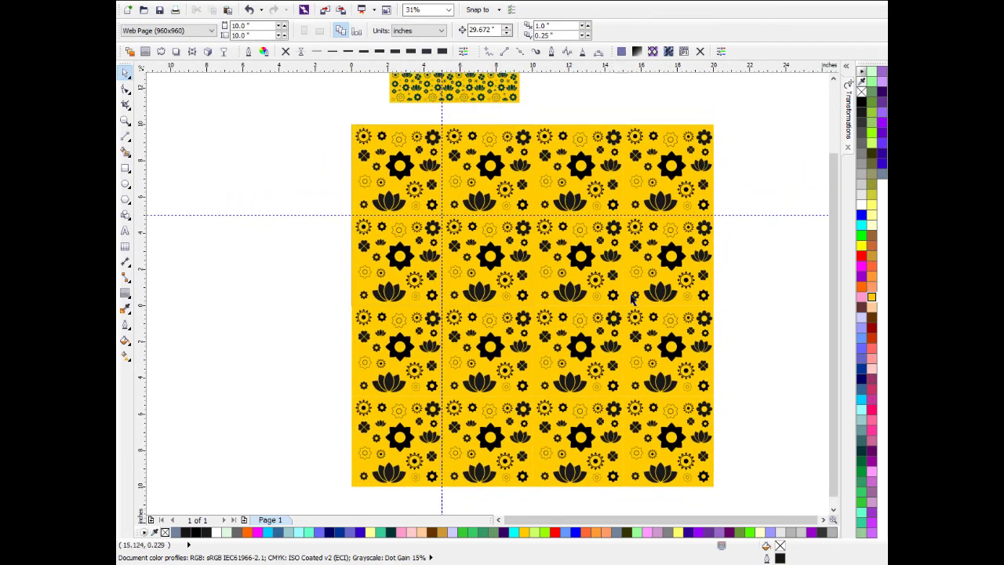
{"action": "left_click_drag", "start_coordinate": [683, 300], "coordinate": [660, 302]}
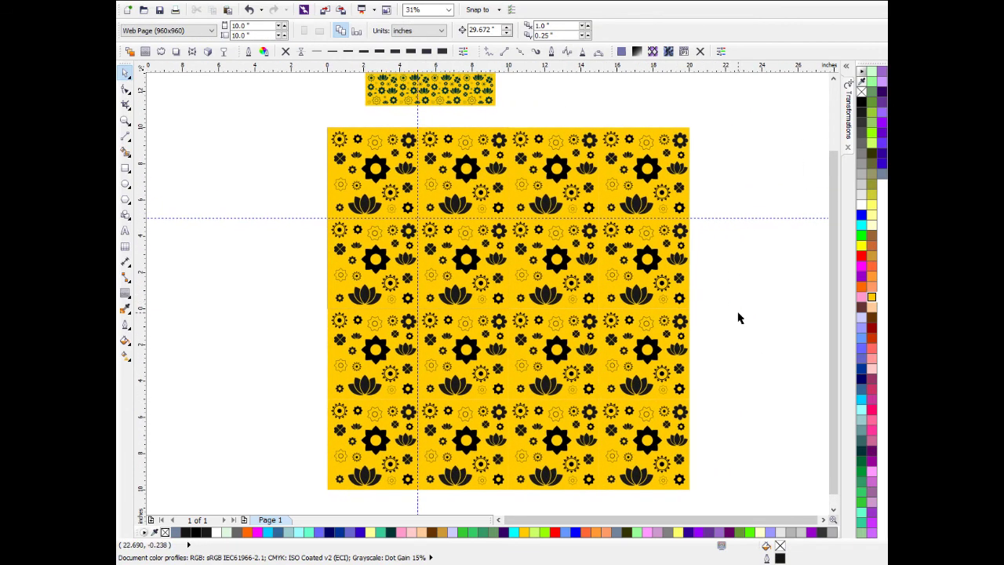
{"action": "left_click_drag", "start_coordinate": [734, 309], "coordinate": [688, 262]}
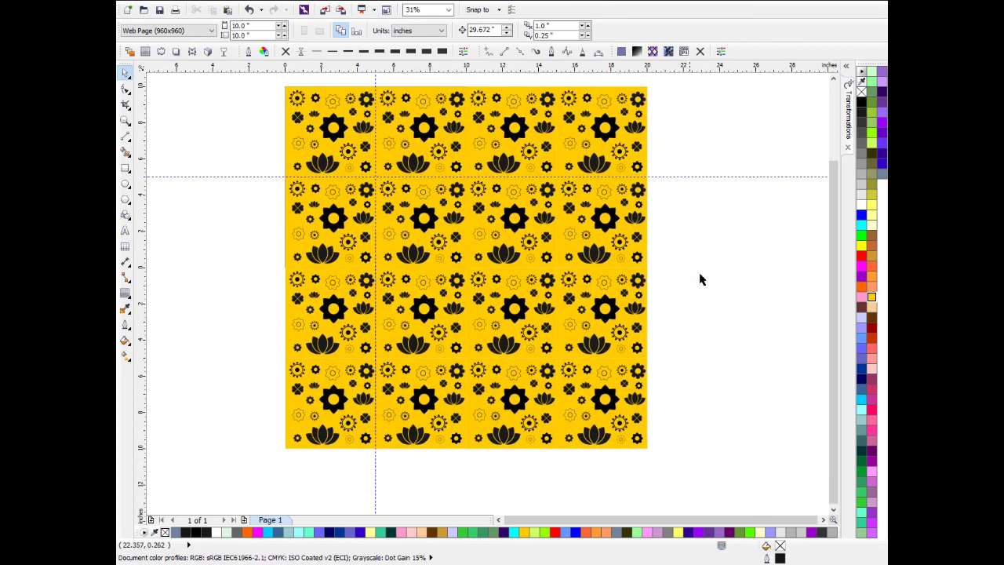